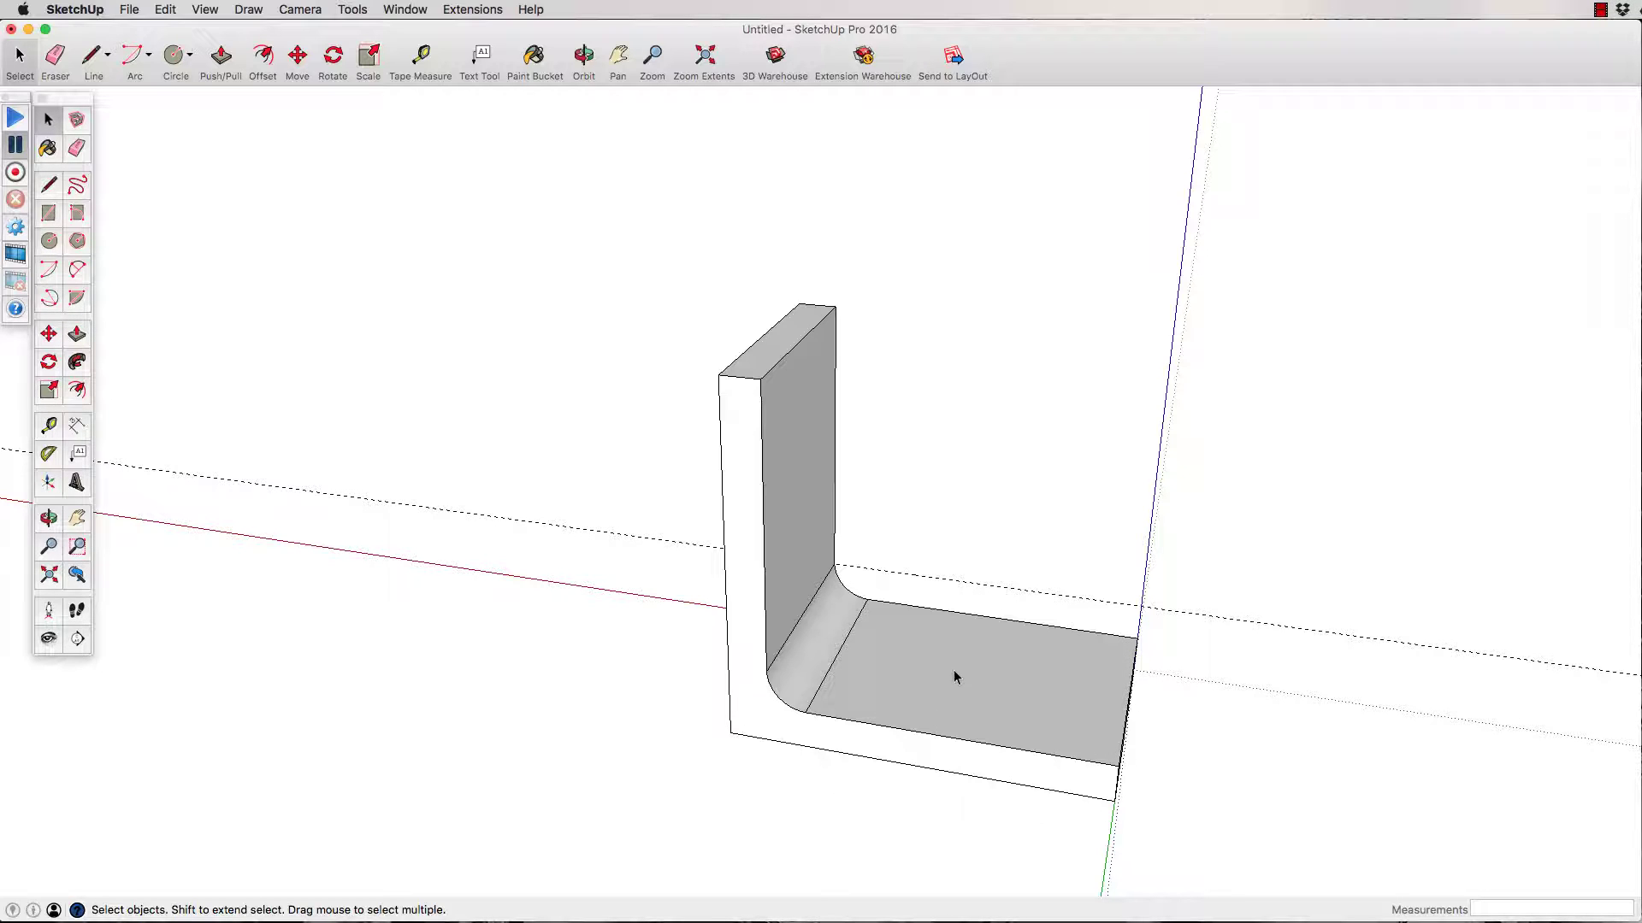
- Make the whole L-shaped bracket, with all its faces and edges, into a group
{"action": "middle_click_drag", "start_coordinate": [953, 675], "coordinate": [756, 659]}
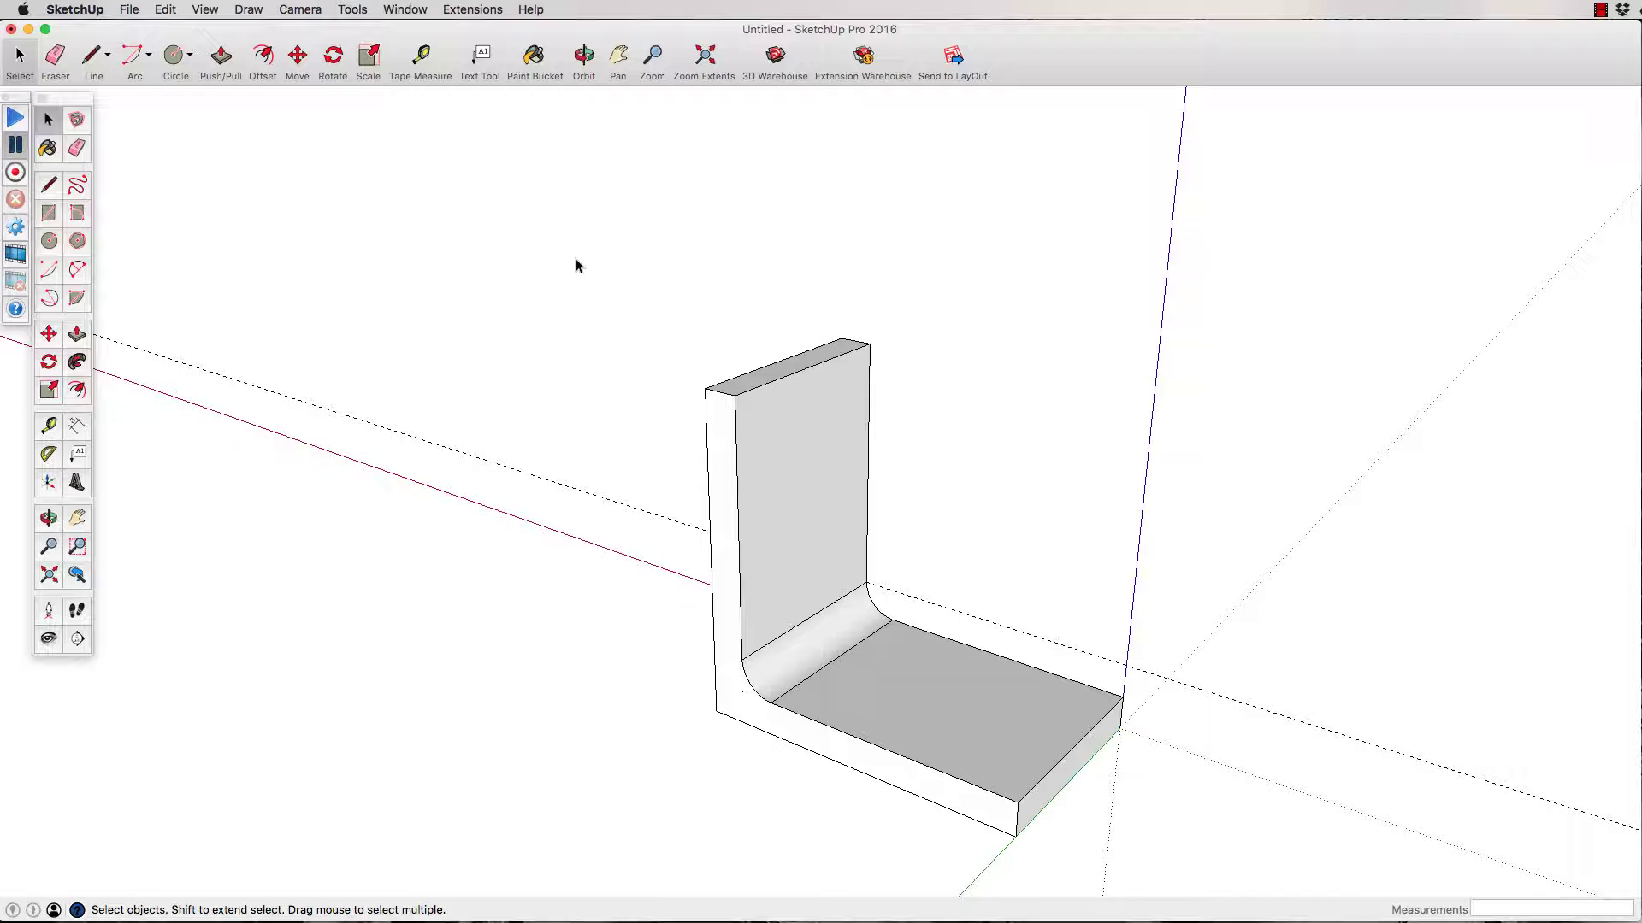
{"action": "left_click_drag", "start_coordinate": [576, 265], "coordinate": [1251, 866]}
{"action": "right_click", "coordinate": [939, 753]}
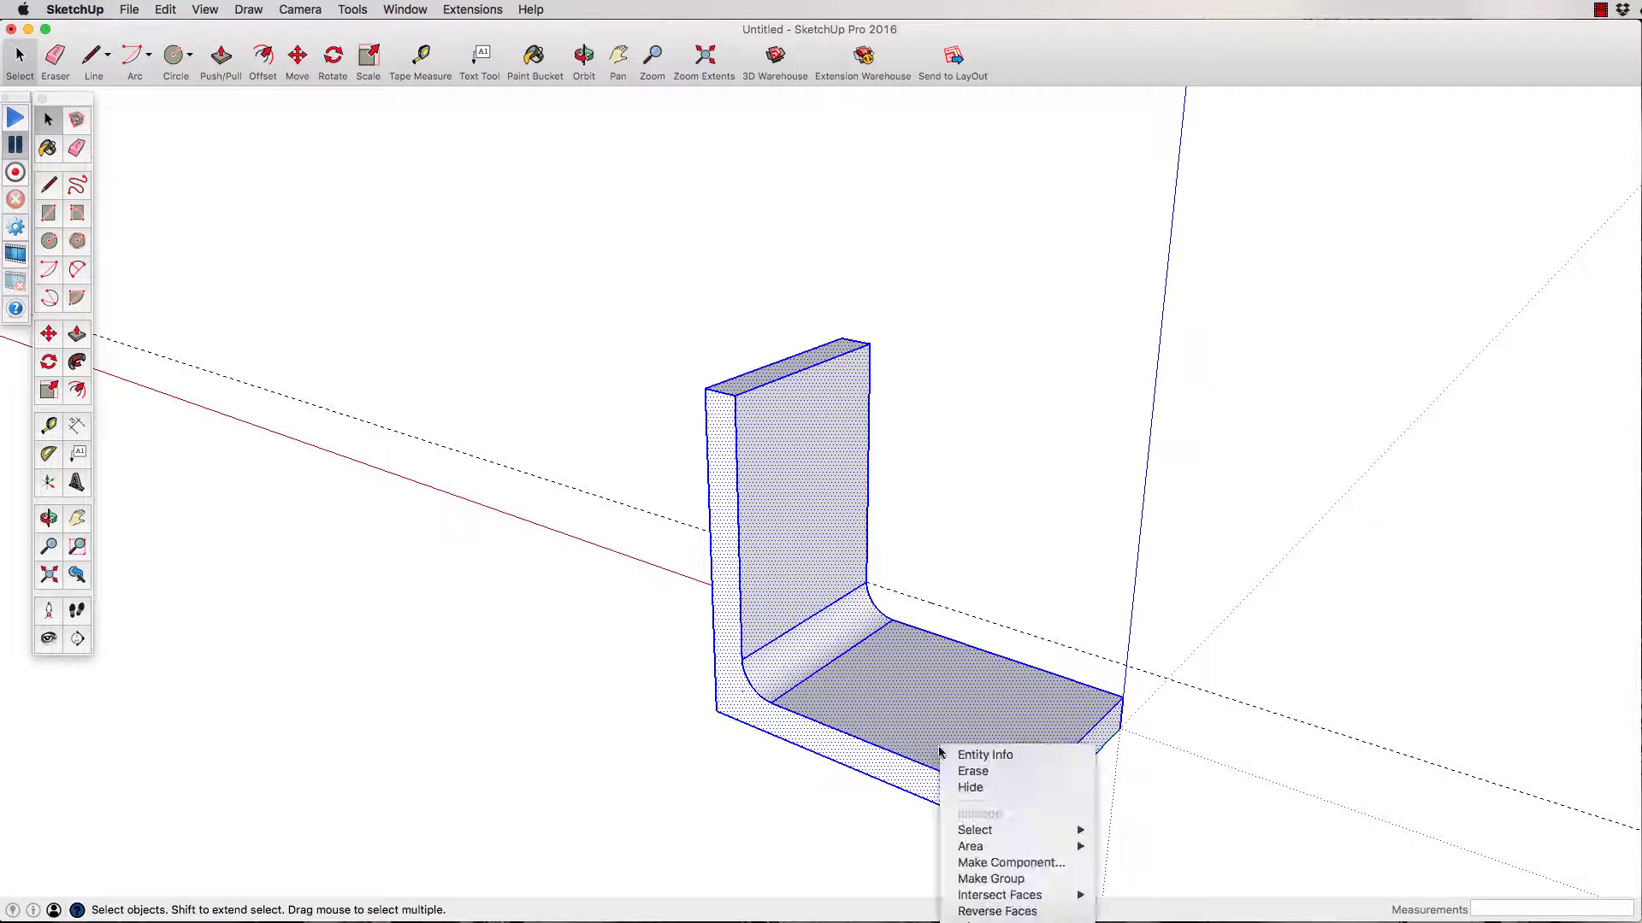
{"action": "left_click", "coordinate": [987, 879]}
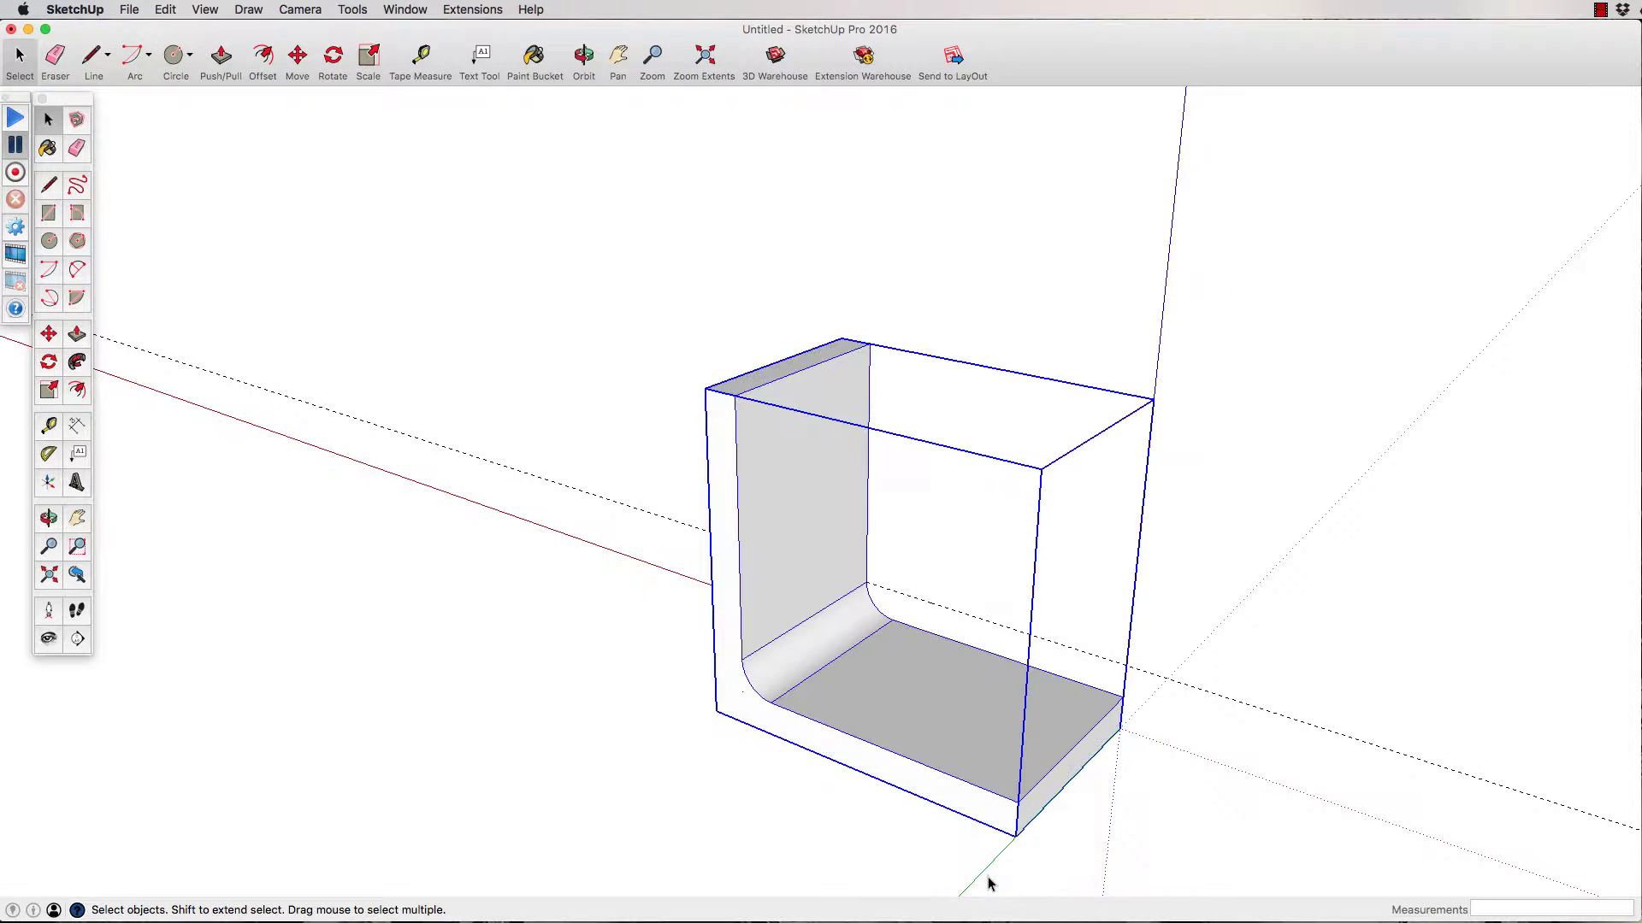
{"action": "left_click", "coordinate": [1214, 372]}
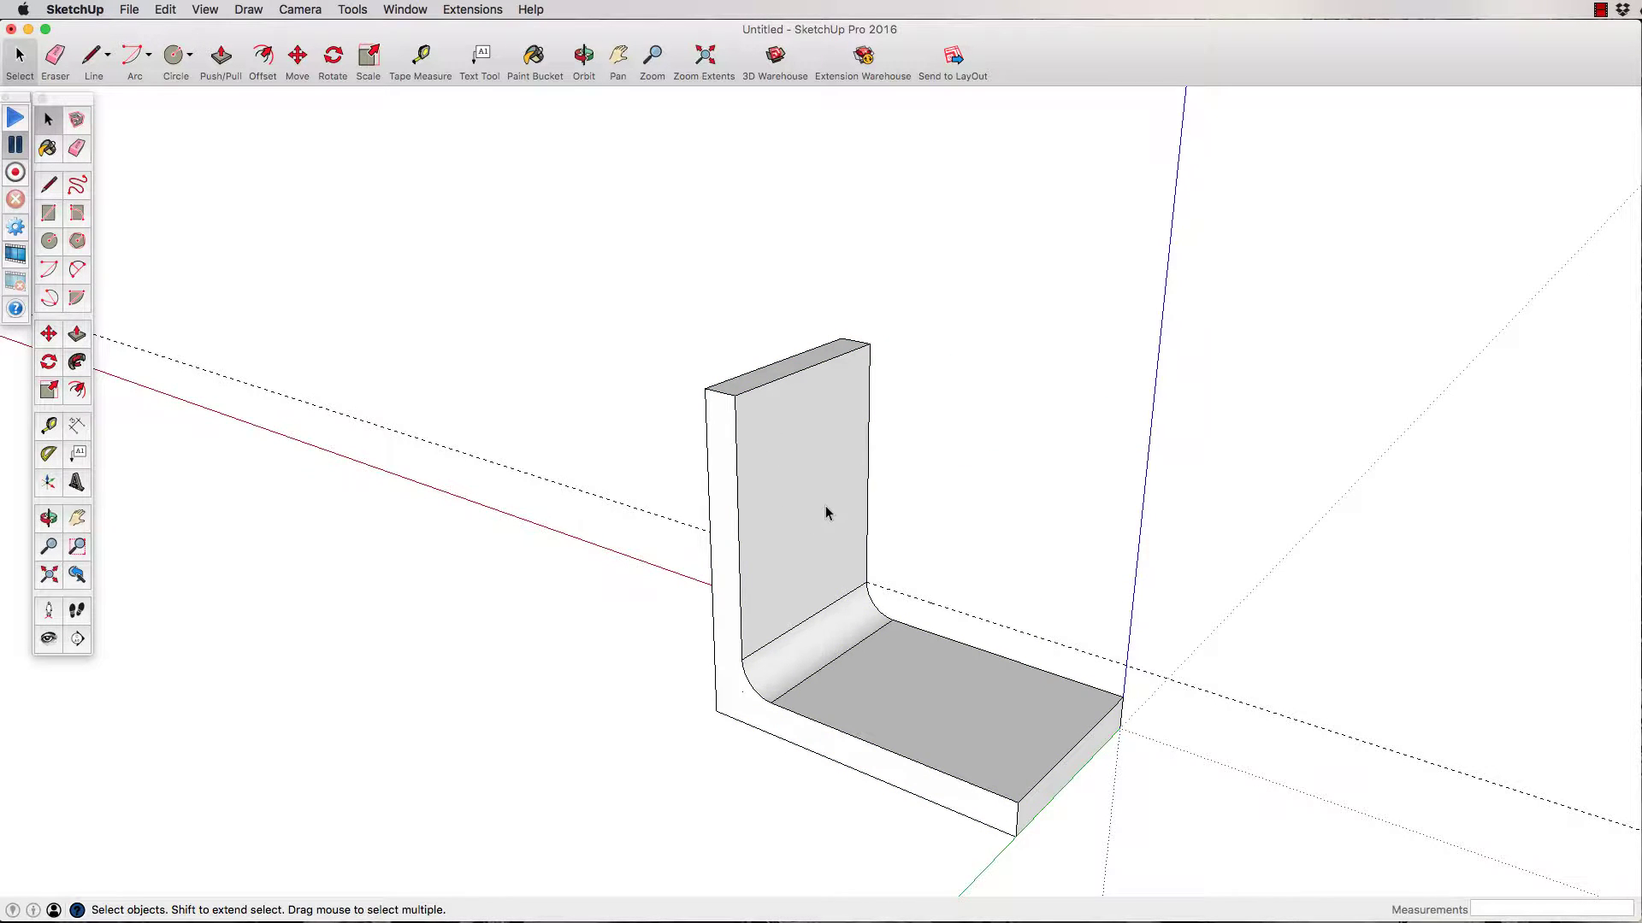
- Draw a 15 mm radius circle on the upright's inner face plane, centred on its top edge midpoint and reaching the edge's corner
{"action": "middle_click_drag", "start_coordinate": [912, 316], "coordinate": [663, 311]}
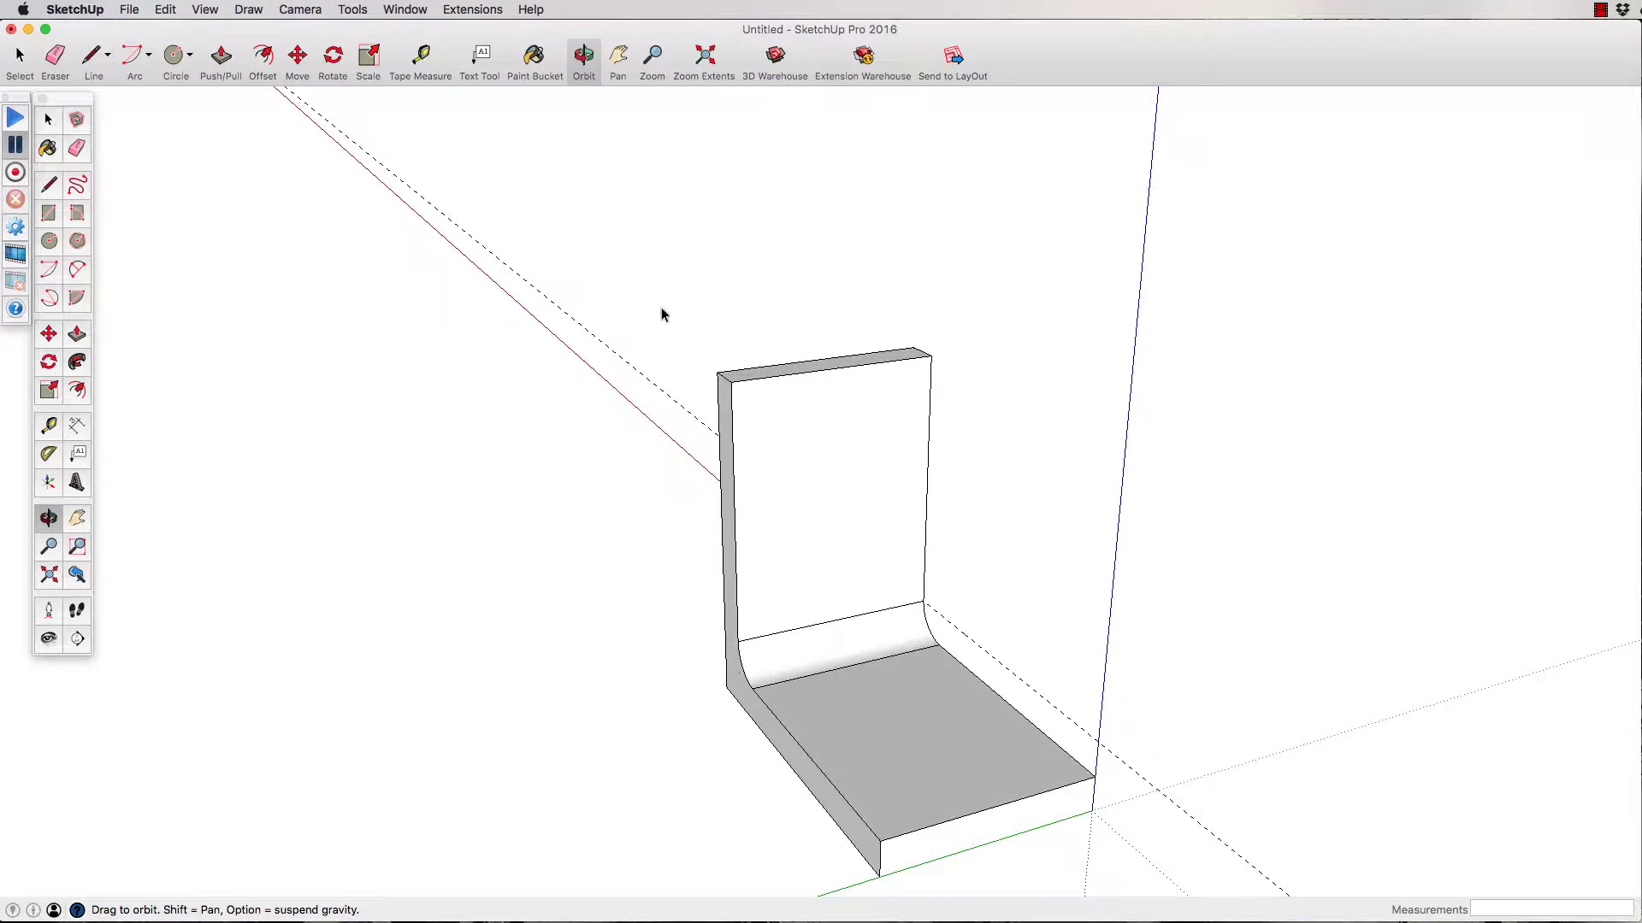
{"action": "left_click", "coordinate": [173, 56]}
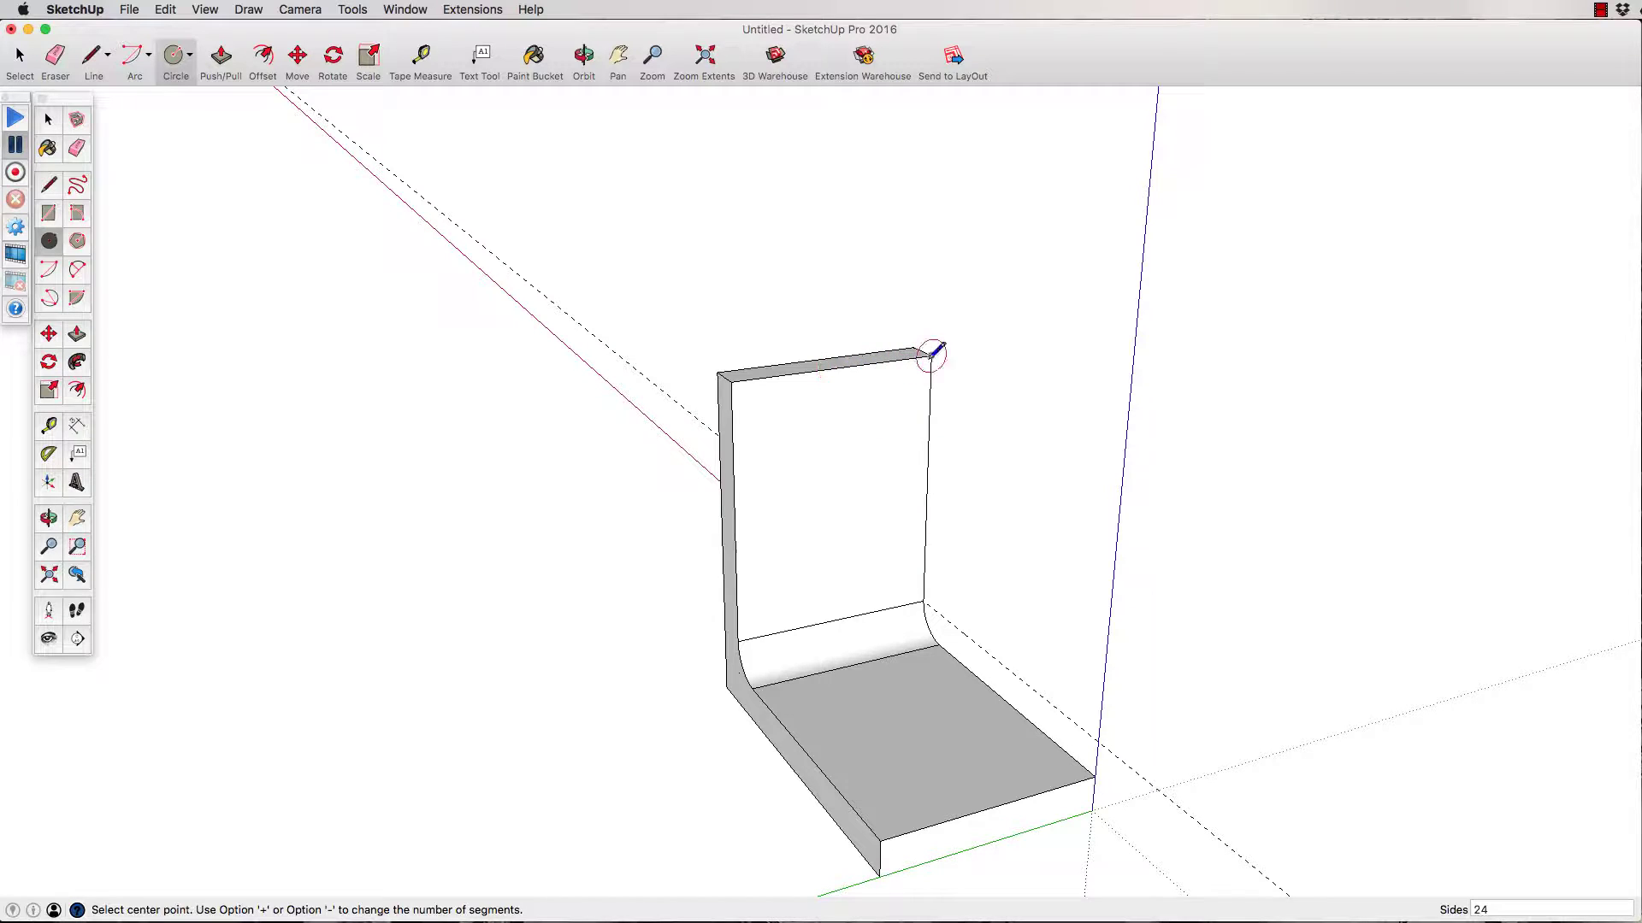
{"action": "left_click", "coordinate": [835, 368]}
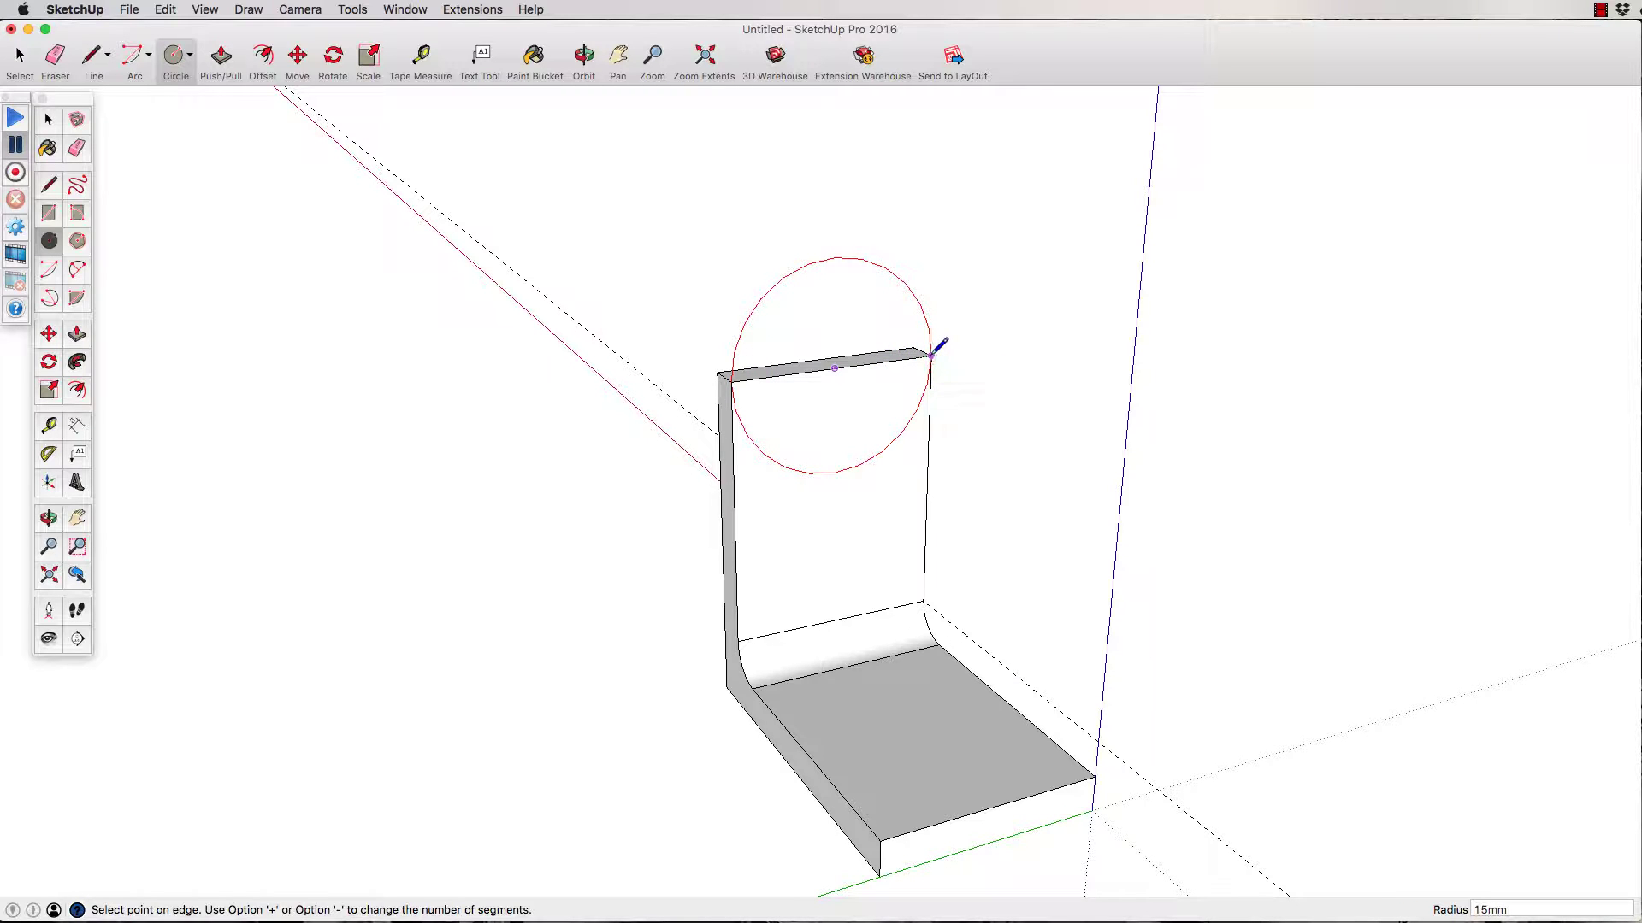
{"action": "left_click", "coordinate": [931, 354]}
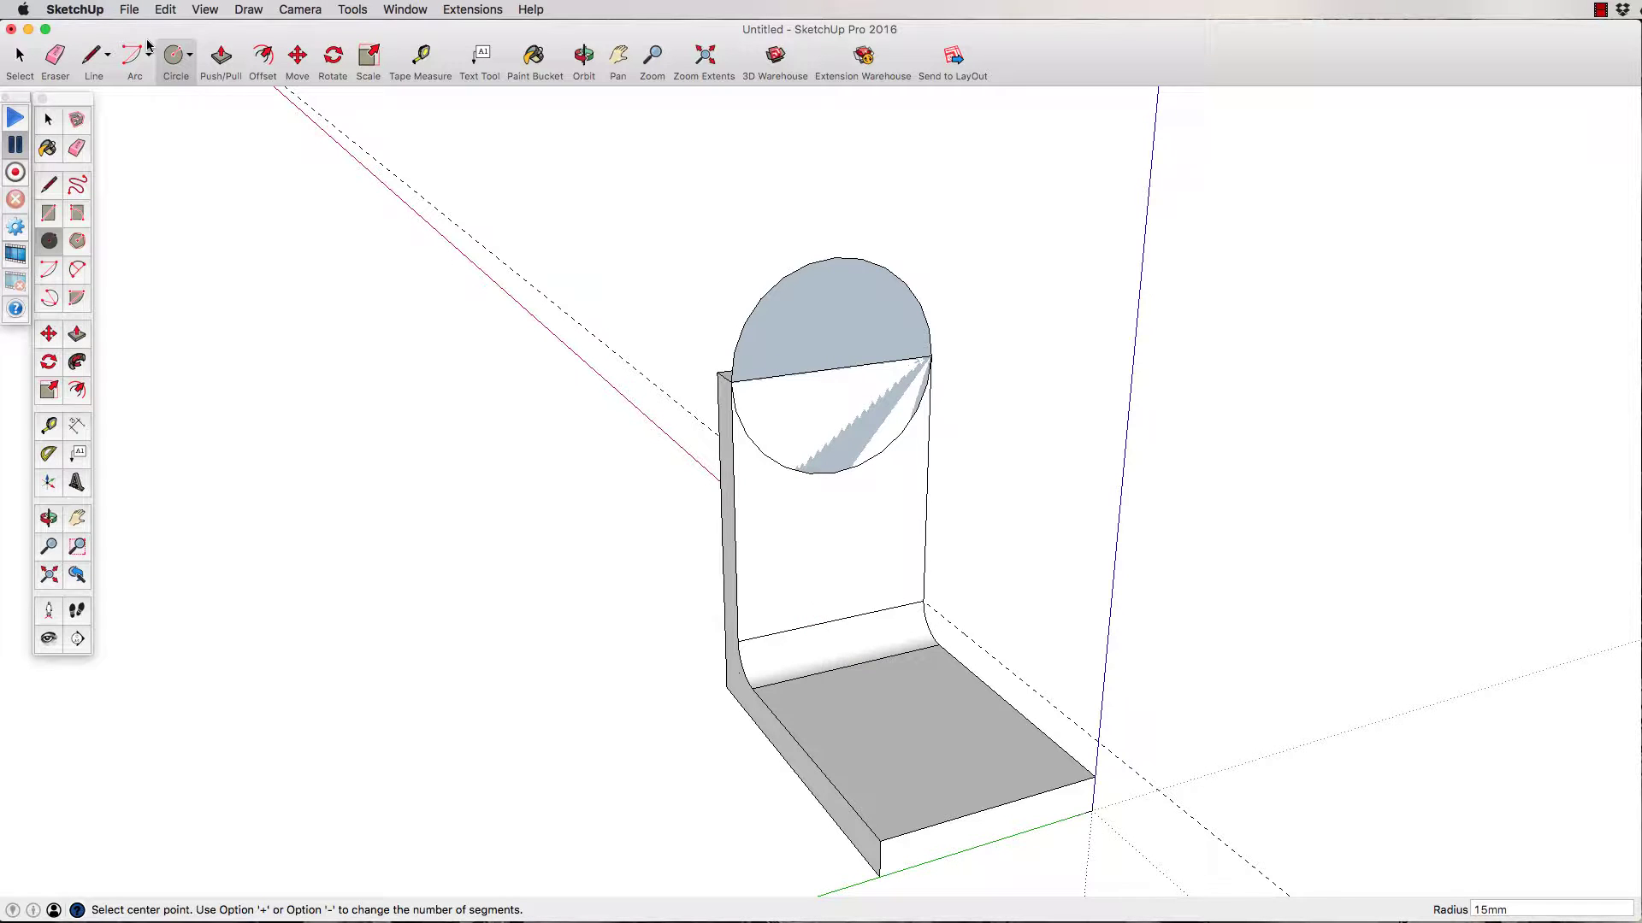
- Extrude the circle 18 mm out from the upright's inner face, over the base, with Push/Pull
{"action": "left_click", "coordinate": [223, 63]}
{"action": "left_click", "coordinate": [851, 359]}
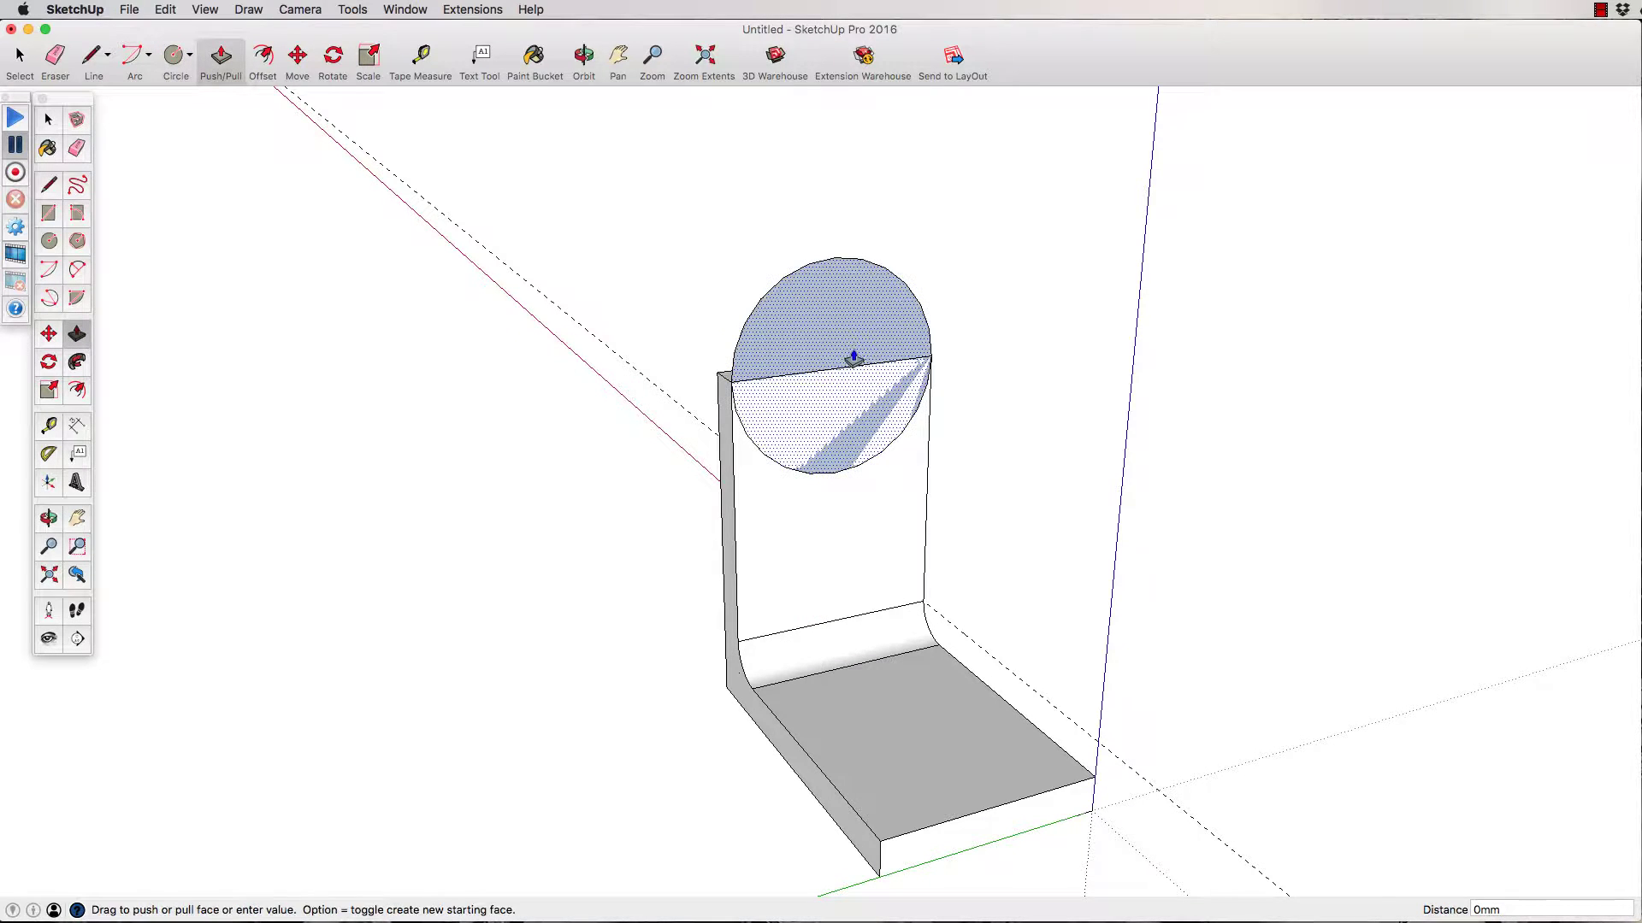
{"action": "type", "text": "18"}
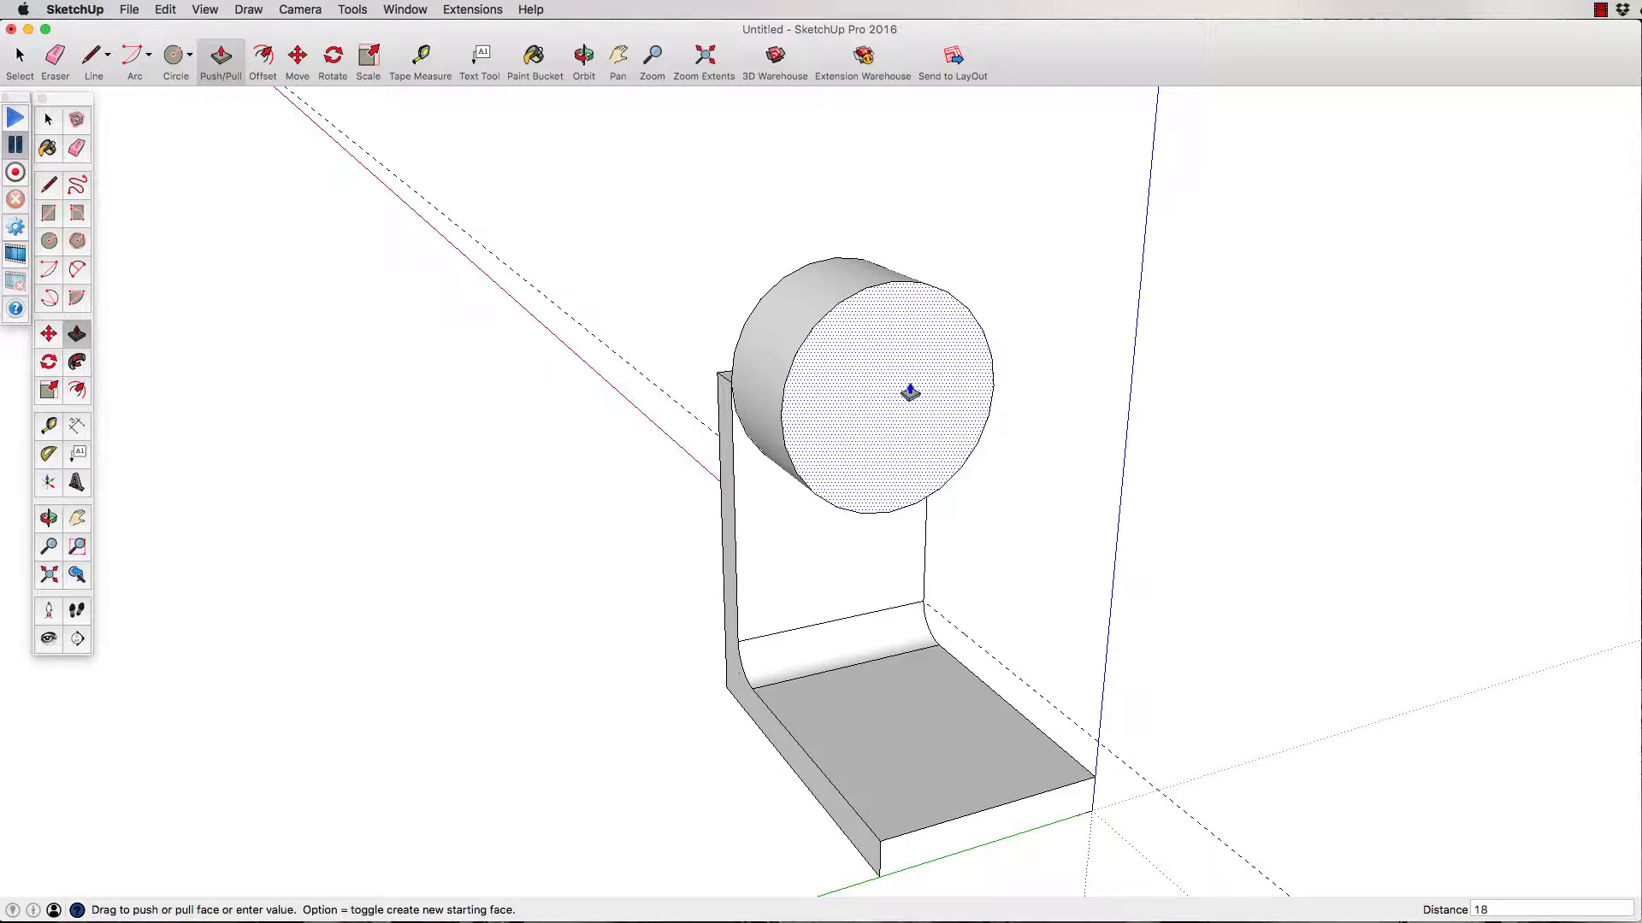
{"action": "key", "text": "Return"}
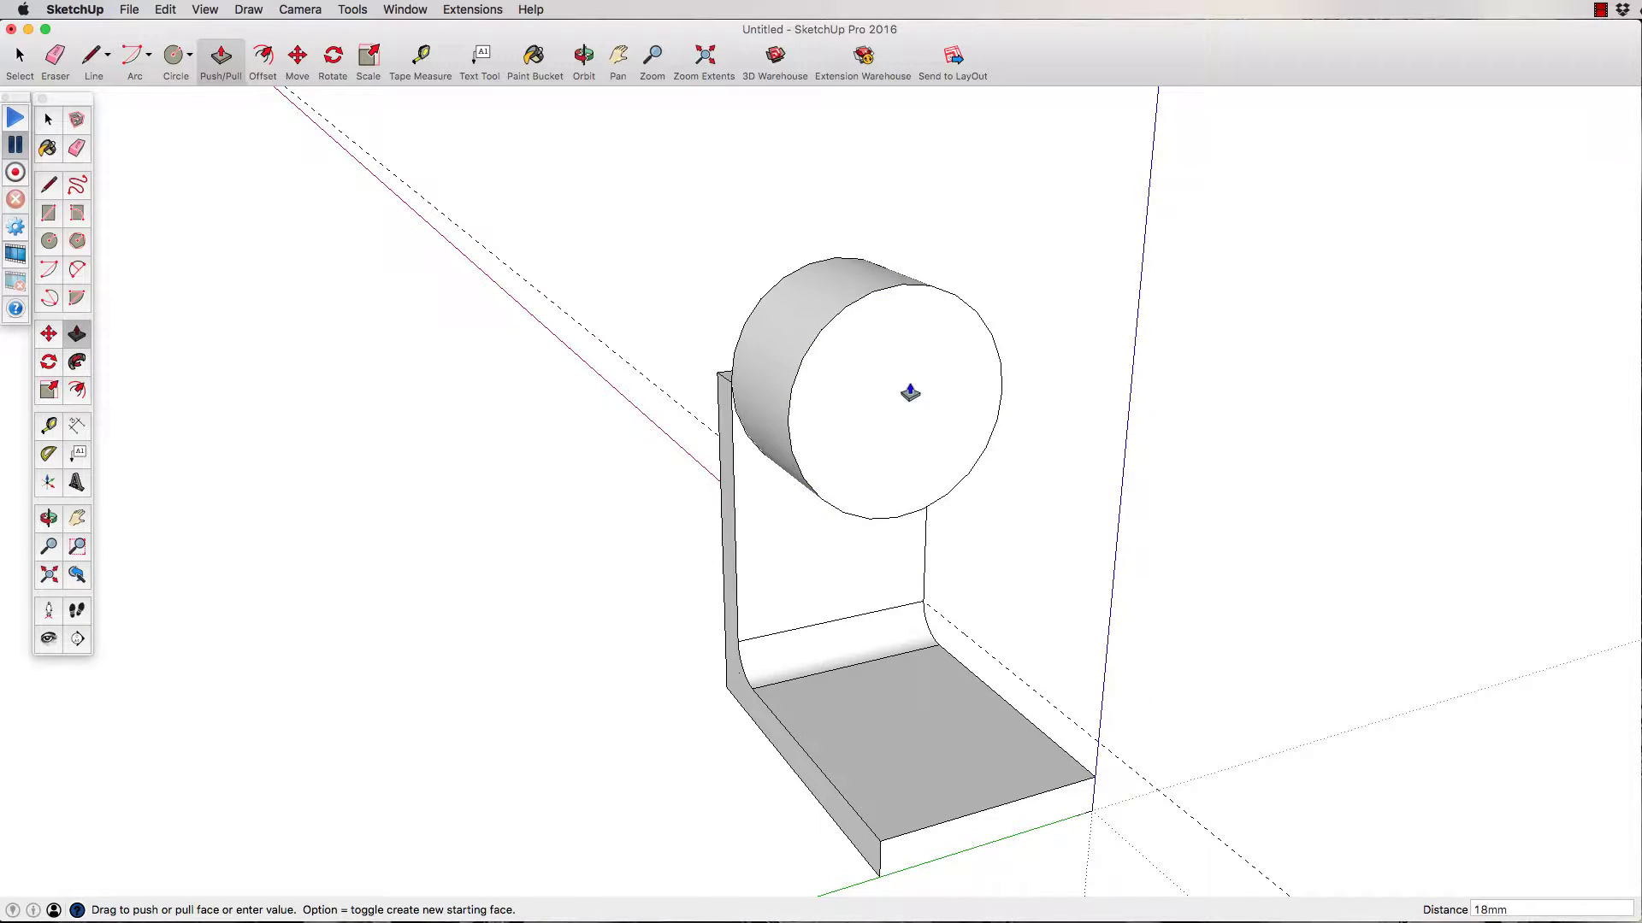
- Extend the cylinder's back face 9 mm through and beyond the upright with Push/Pull
{"action": "left_click", "coordinate": [584, 60]}
{"action": "left_click_drag", "start_coordinate": [566, 241], "coordinate": [811, 403]}
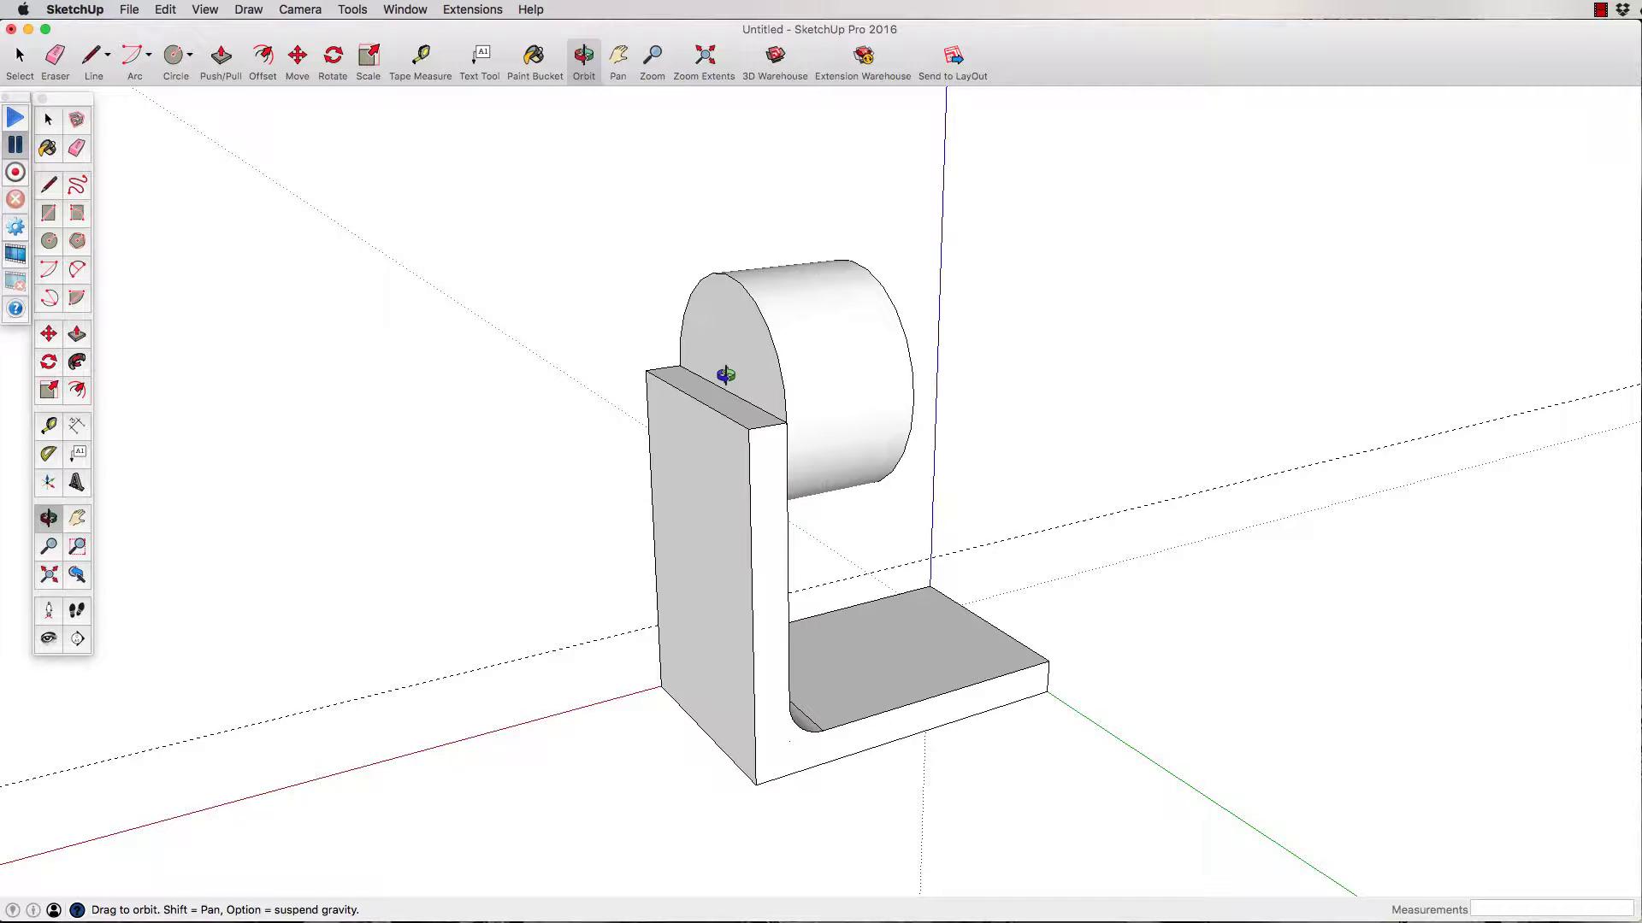
{"action": "key", "text": "p"}
{"action": "left_click_drag", "start_coordinate": [725, 374], "coordinate": [668, 381]}
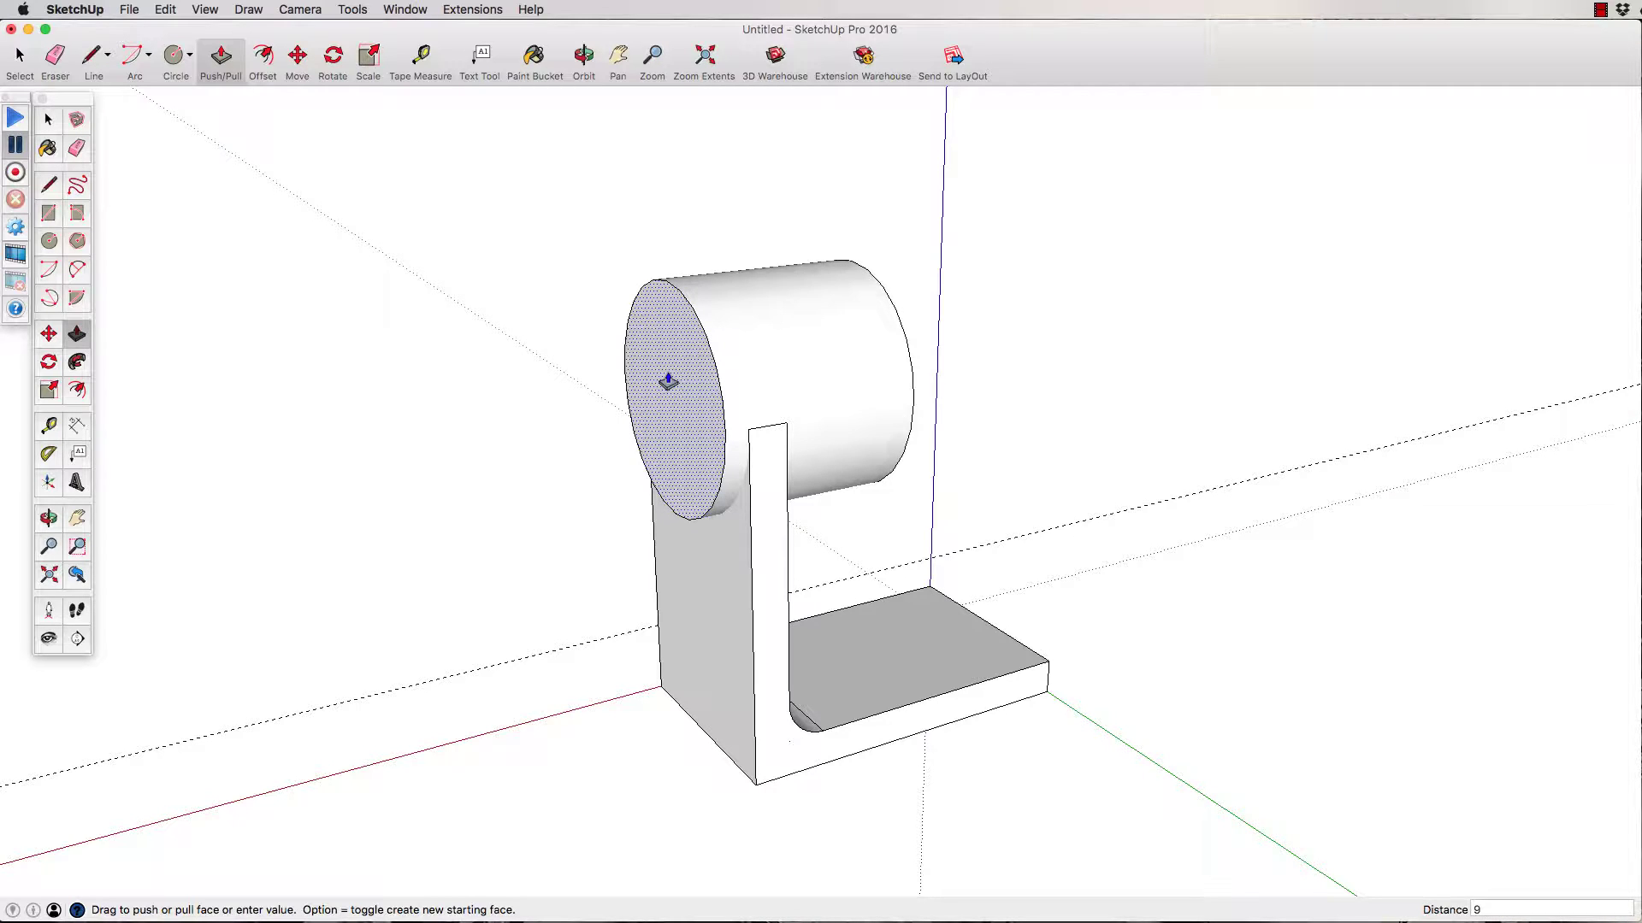
{"action": "key", "text": "Return"}
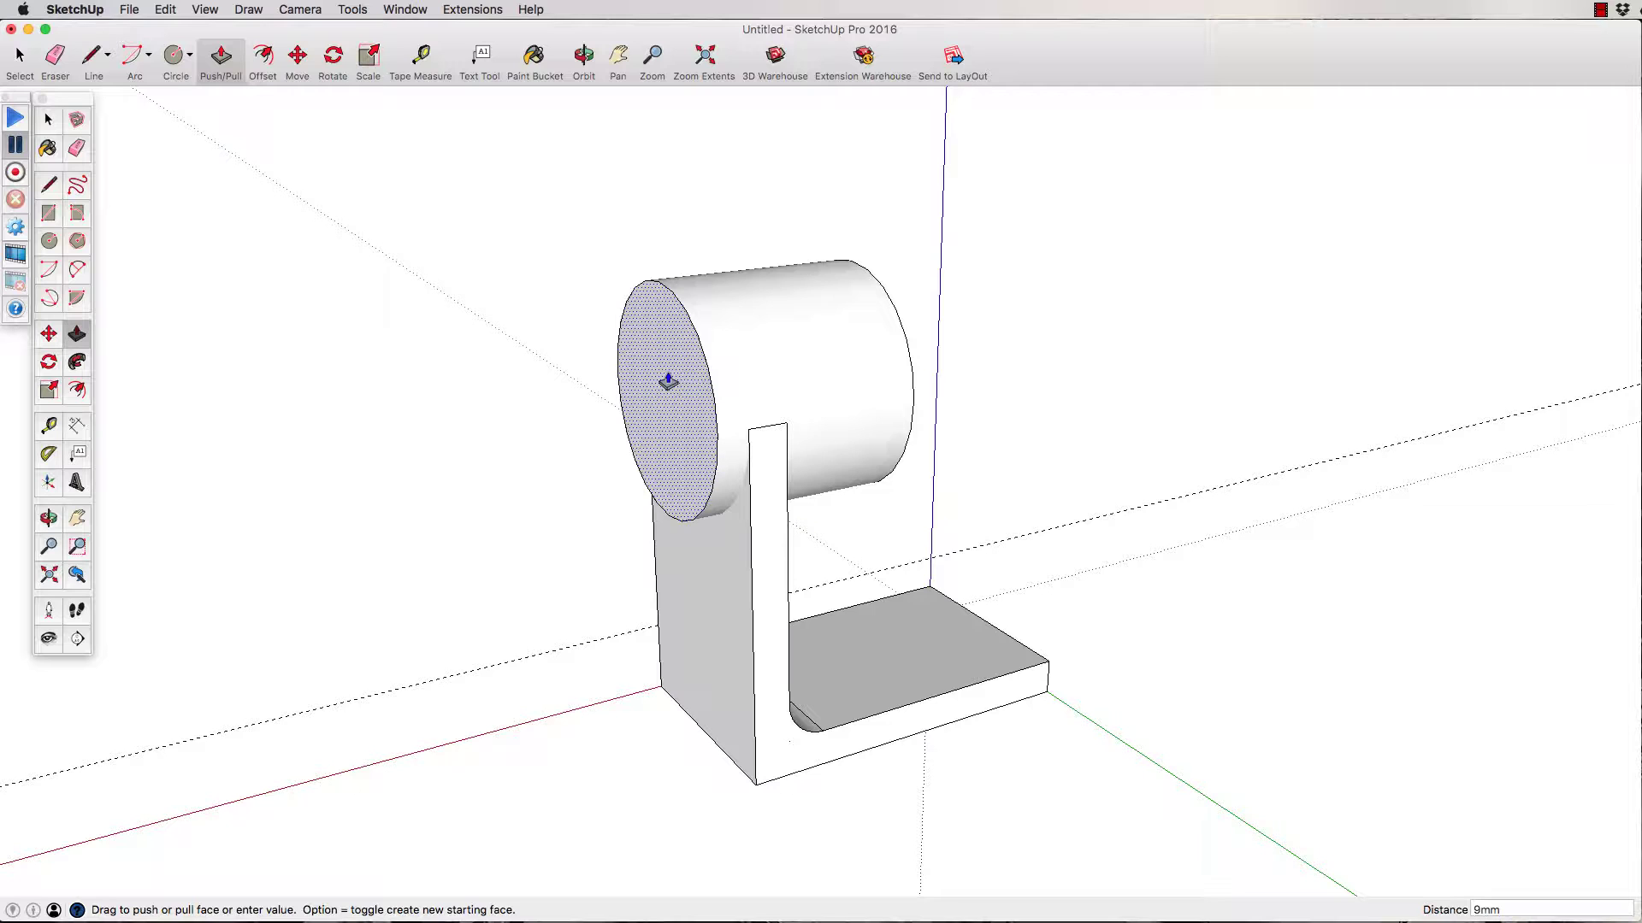
- Place two crossing guide lines through the centre of the cylinder's front face, each from a point on its rim
{"action": "left_click", "coordinate": [584, 57]}
{"action": "left_click_drag", "start_coordinate": [696, 165], "coordinate": [678, 348]}
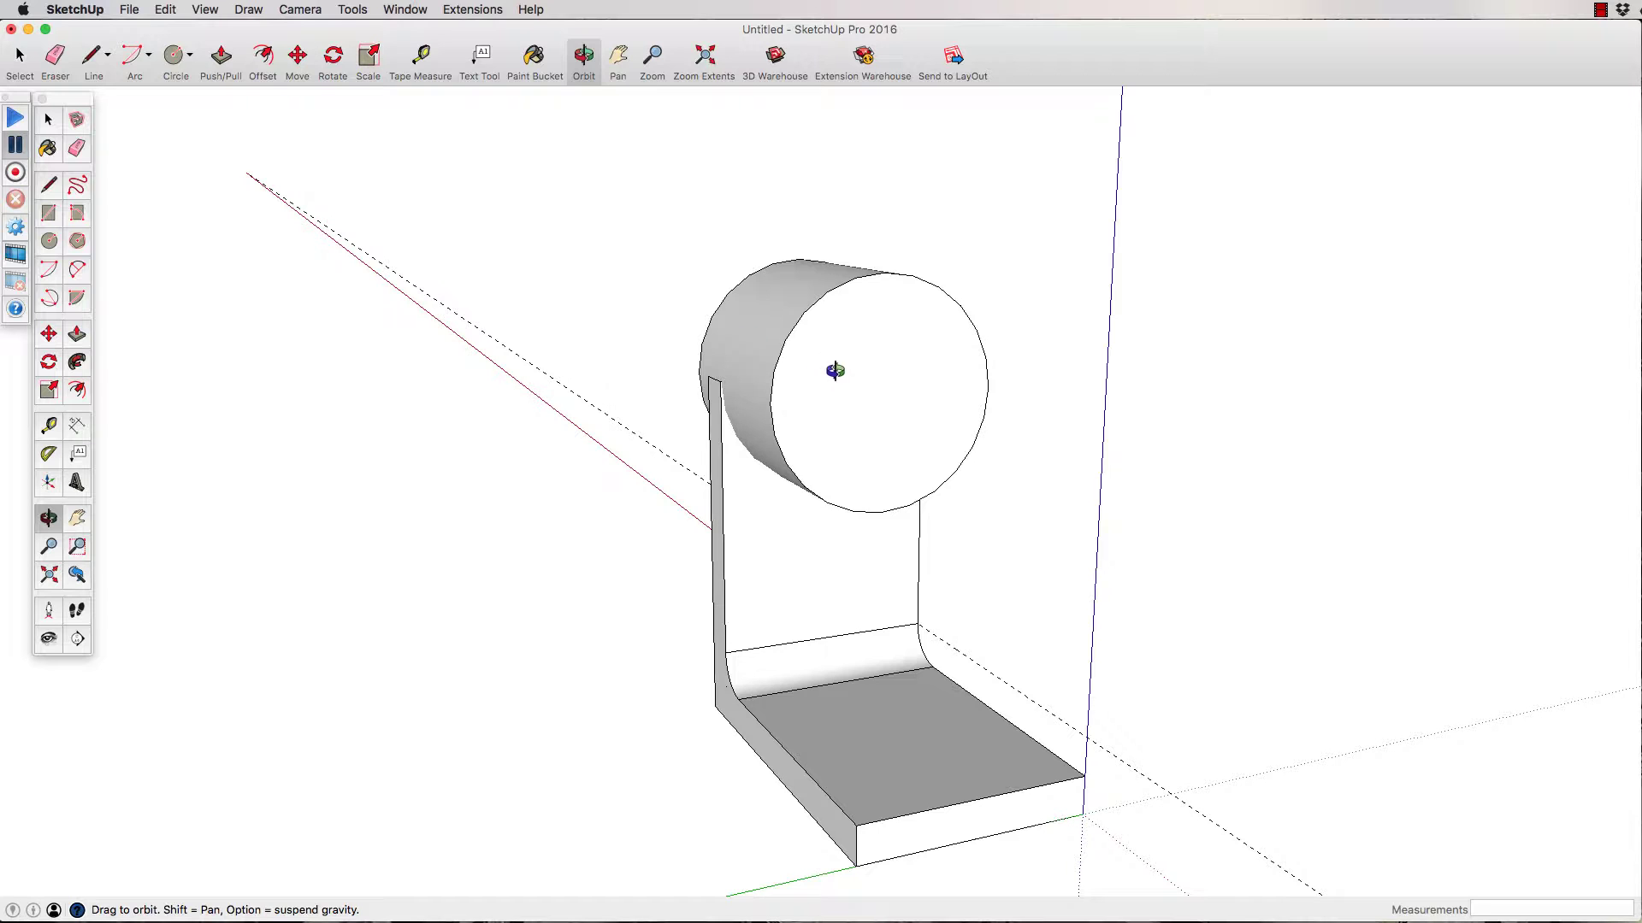
{"action": "left_click", "coordinate": [174, 56]}
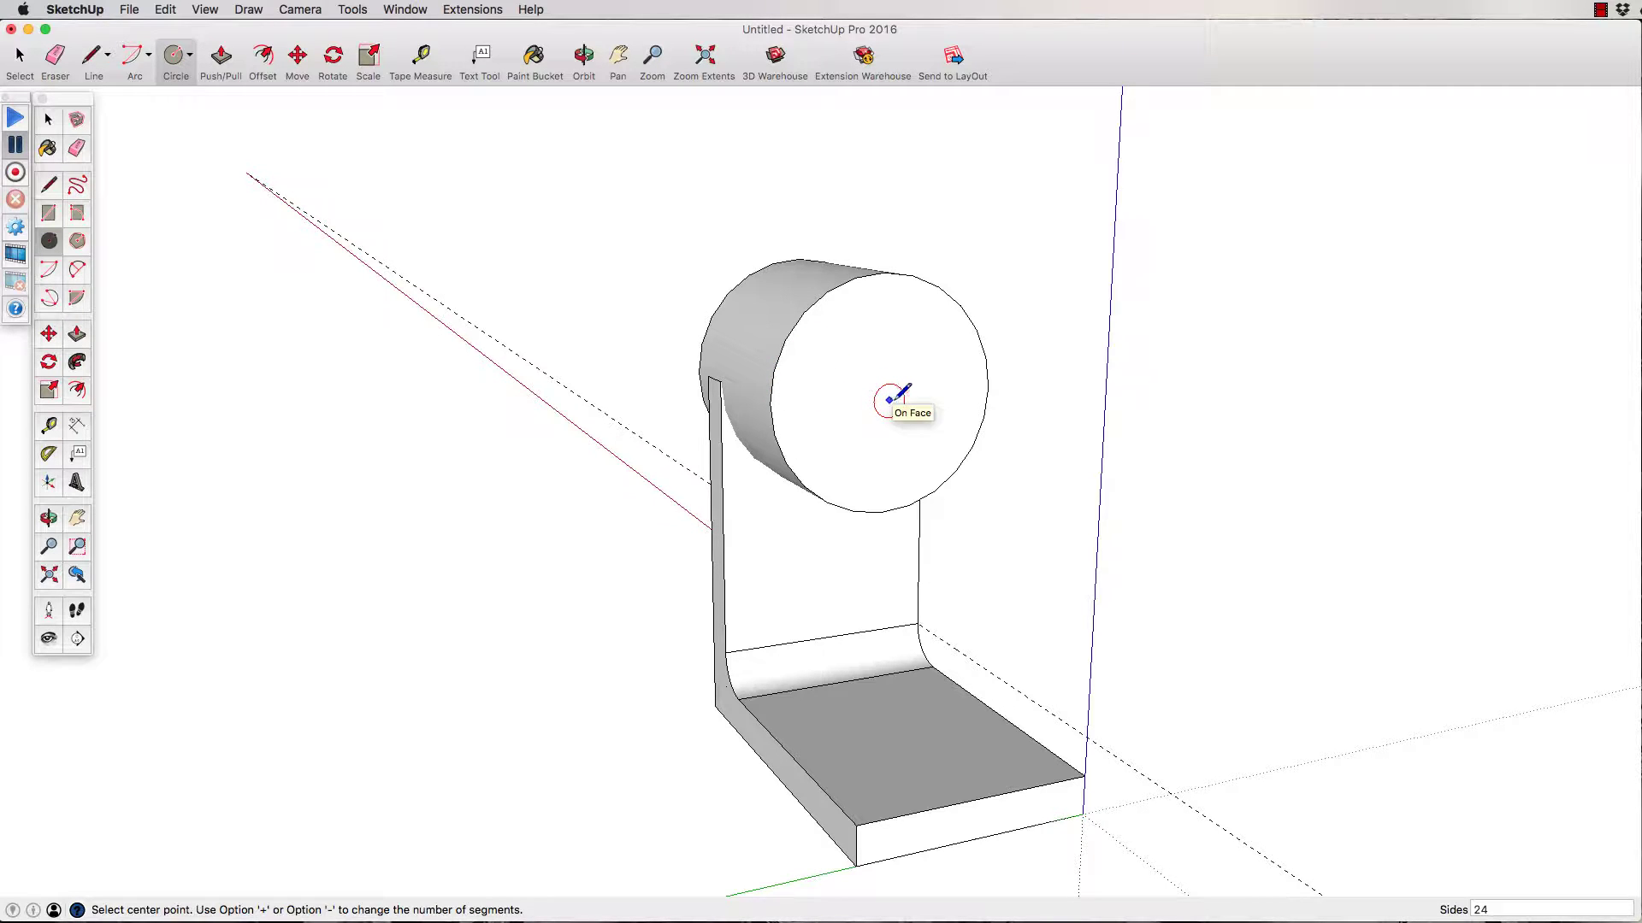
{"action": "left_click", "coordinate": [425, 58]}
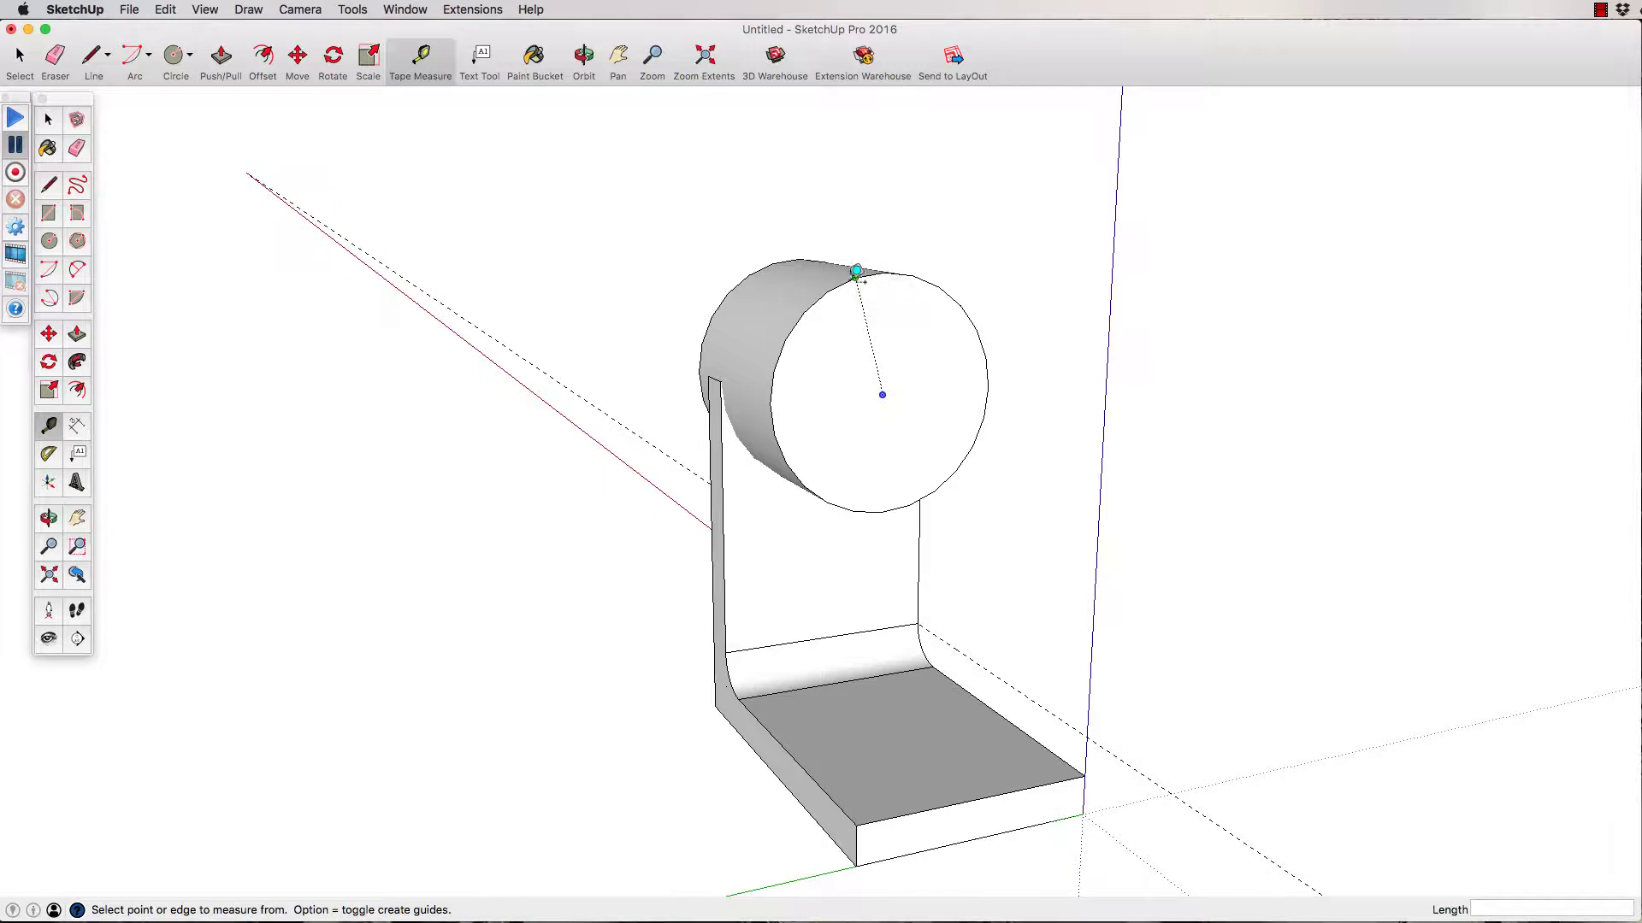
{"action": "scroll", "coordinate": [842, 282], "scroll_direction": "up", "scroll_amount": 6}
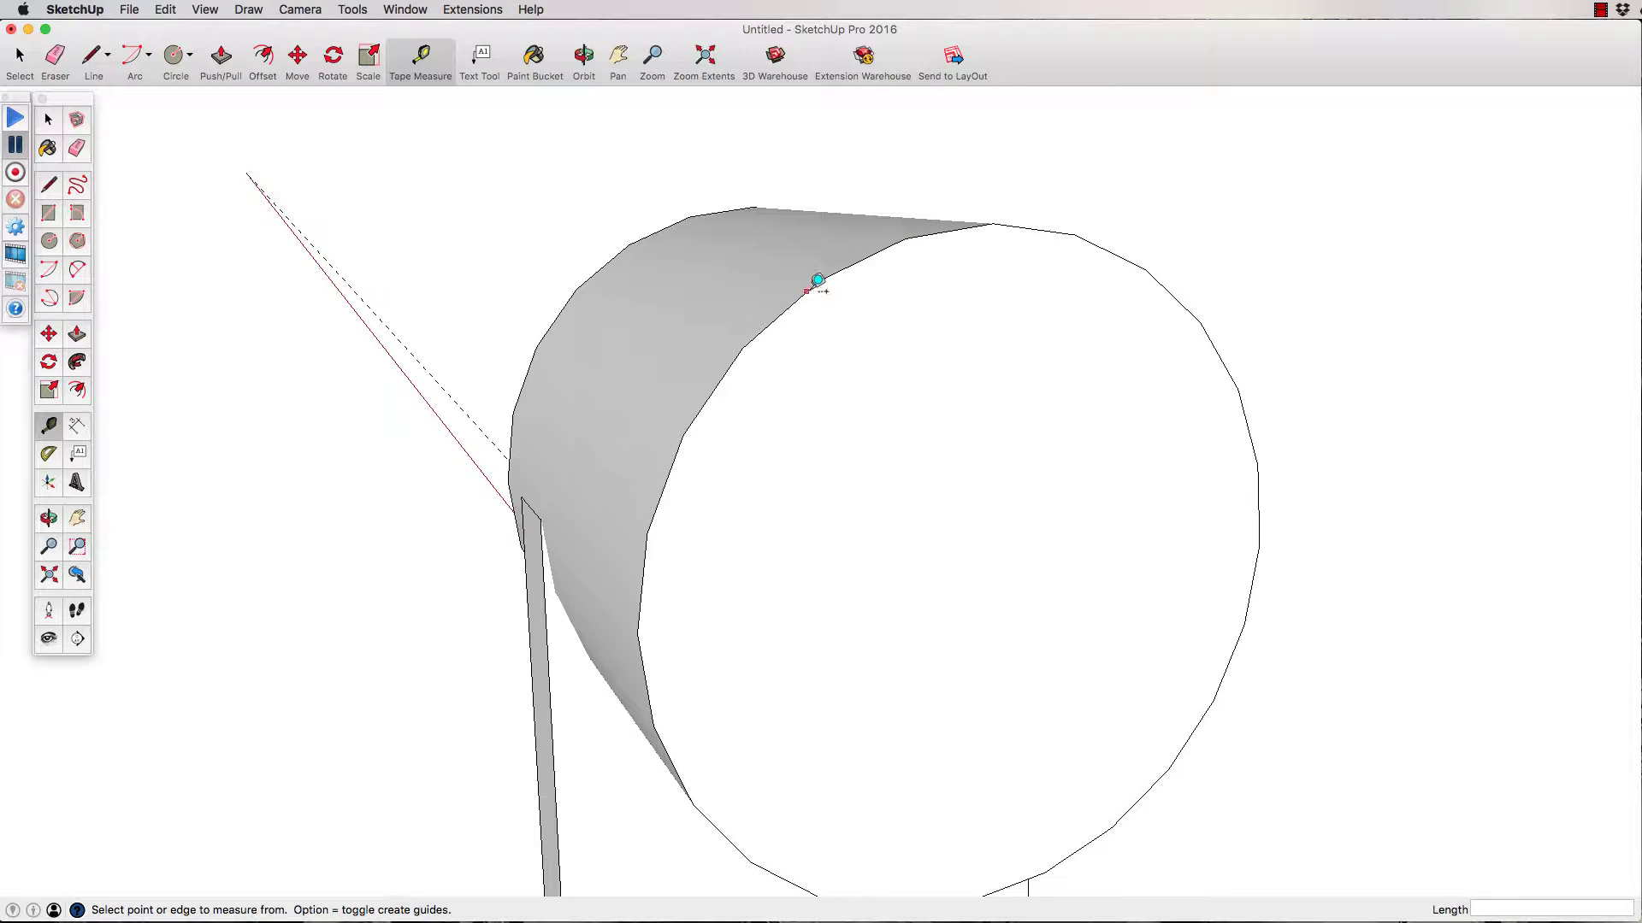
{"action": "left_click", "coordinate": [820, 281]}
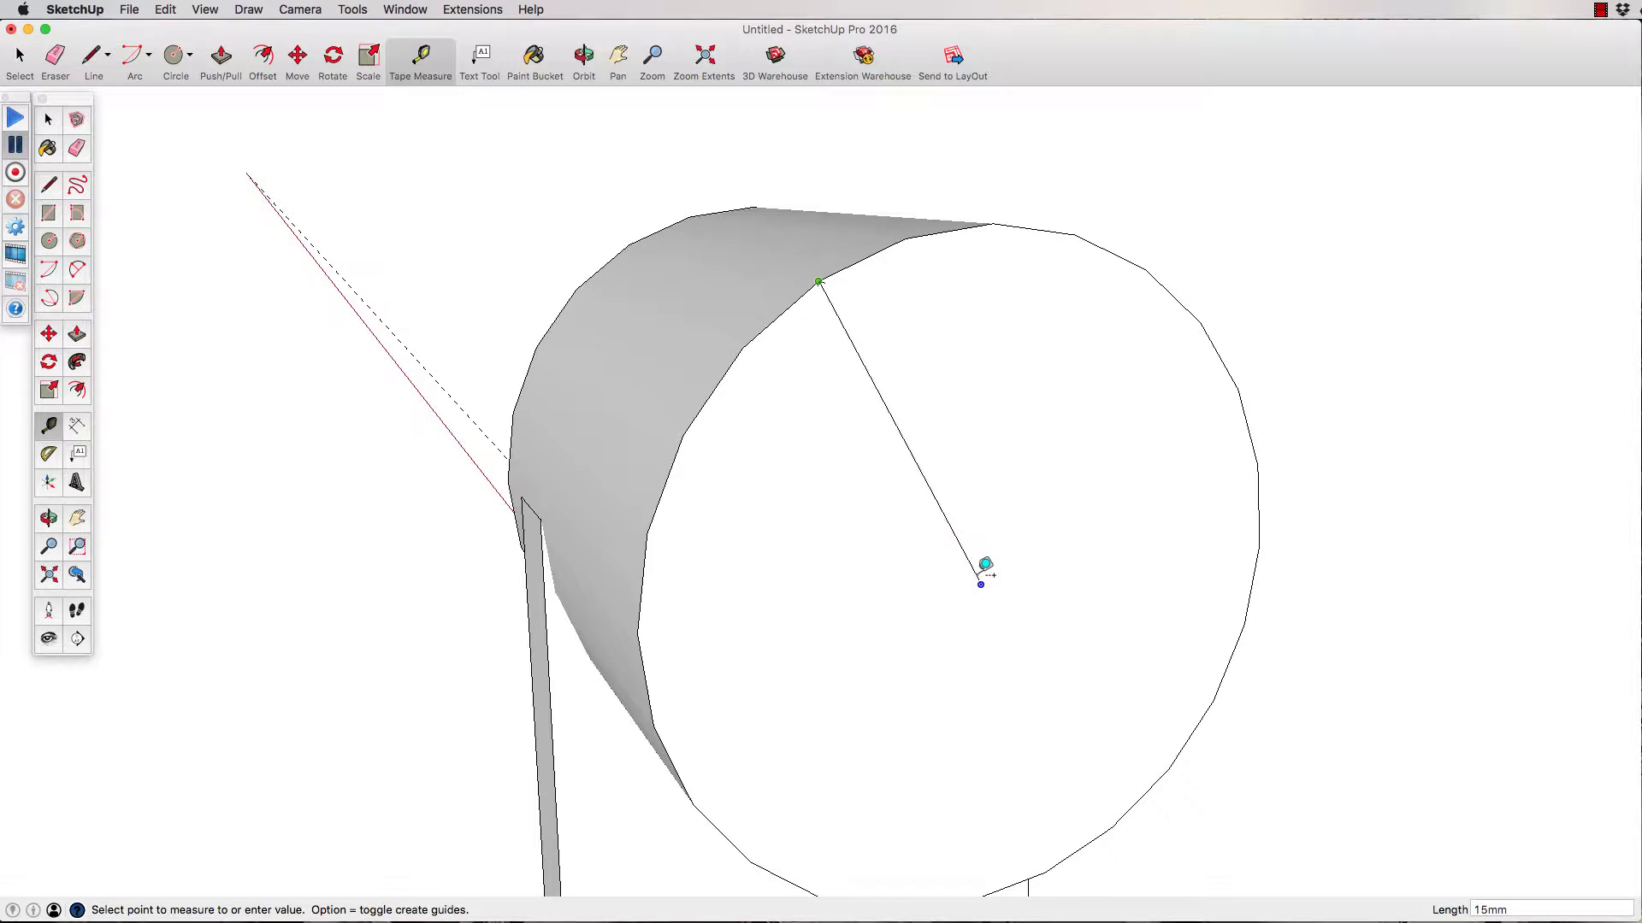
{"action": "left_click", "coordinate": [981, 583]}
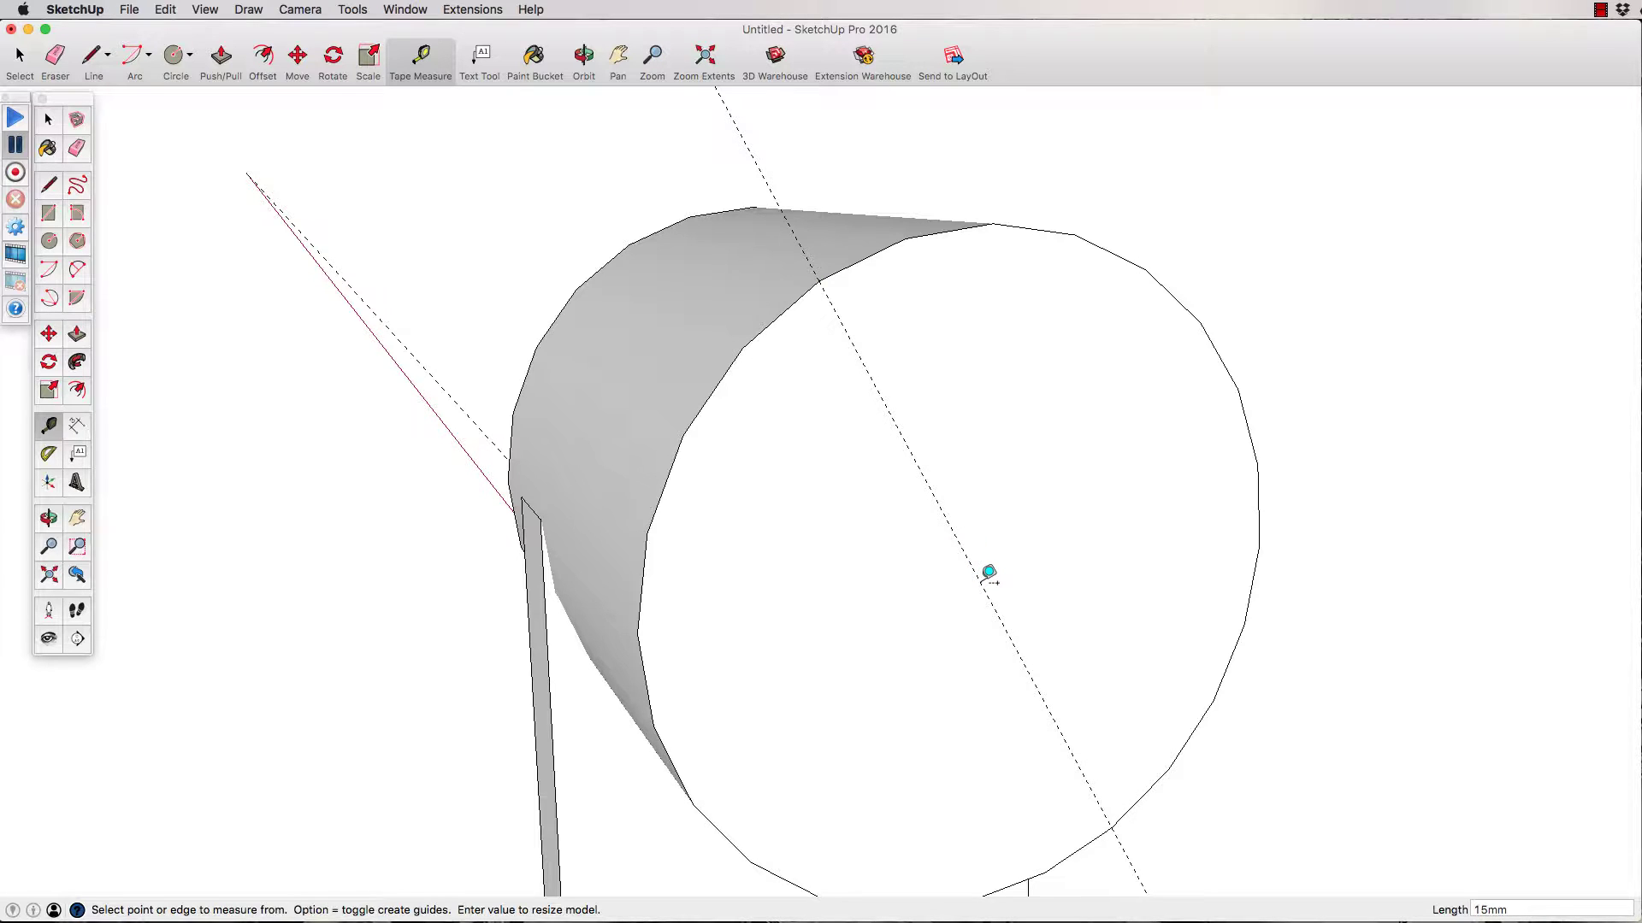
{"action": "left_click", "coordinate": [667, 715]}
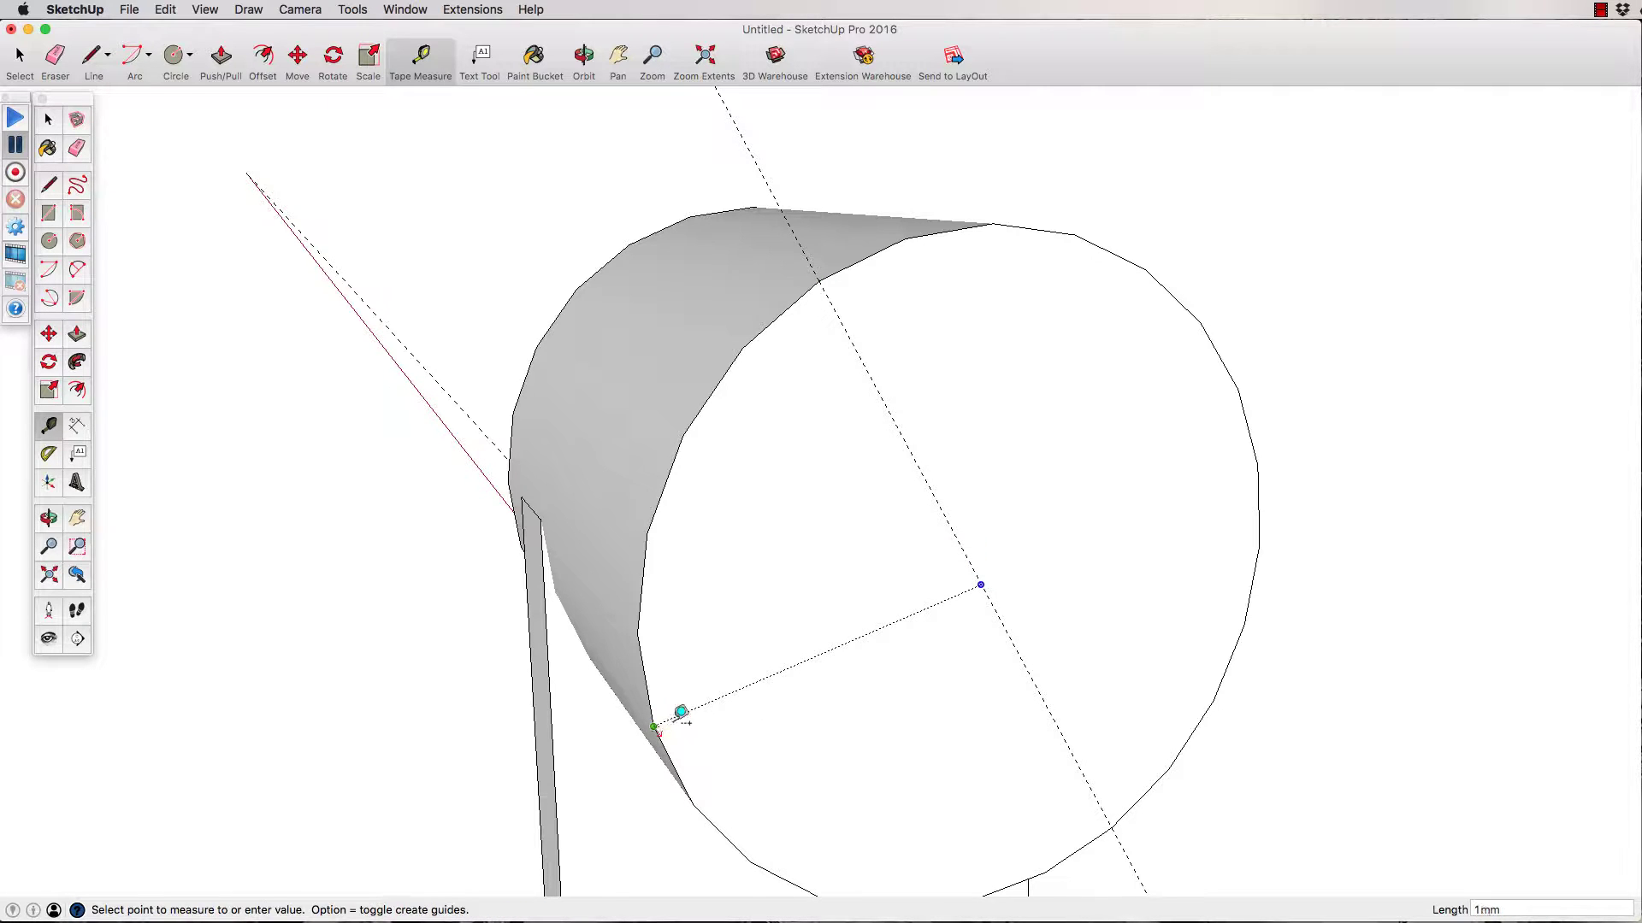
{"action": "left_click", "coordinate": [989, 574]}
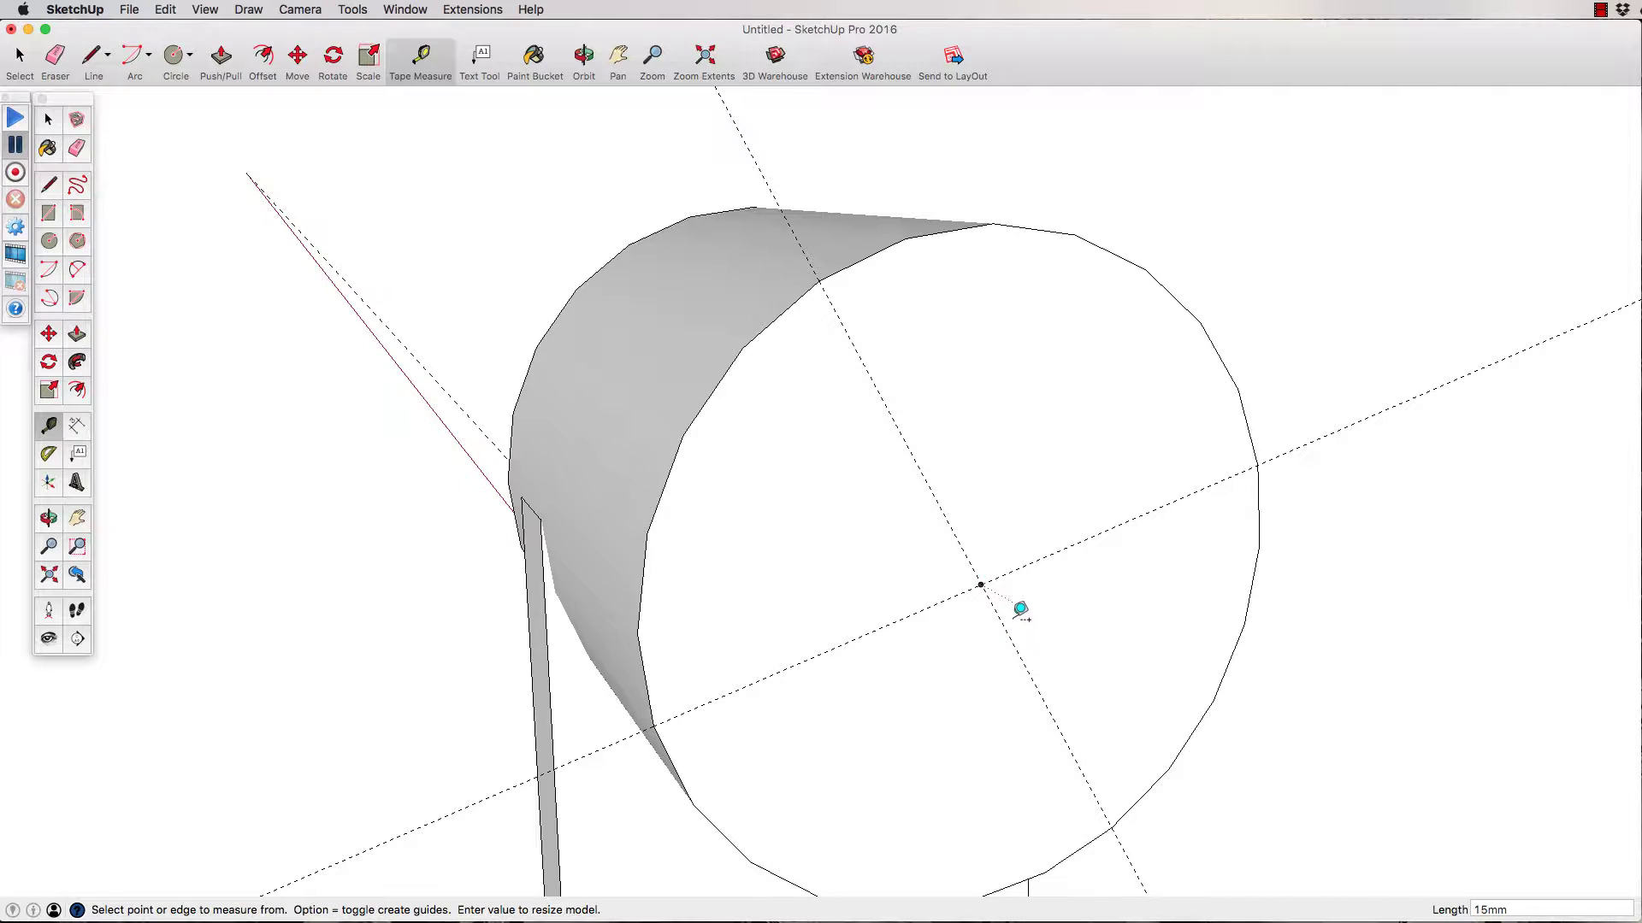
- Draw a circle of 7.5 mm radius on the cylinder's front face, centred where the guides cross
{"action": "left_click", "coordinate": [183, 59]}
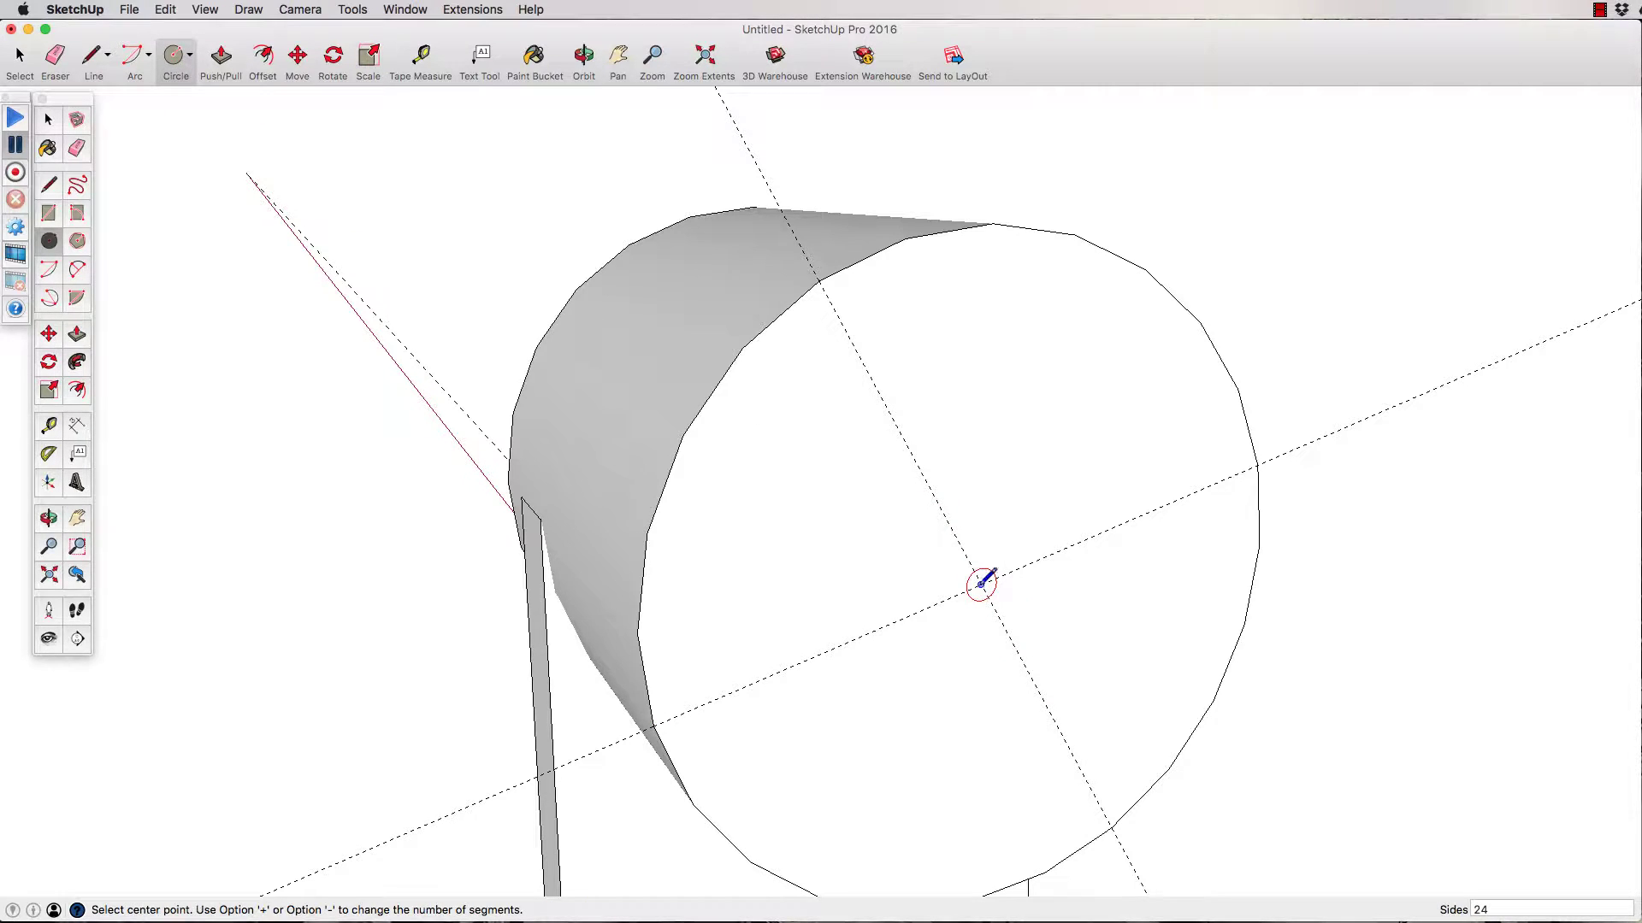
{"action": "left_click", "coordinate": [980, 585]}
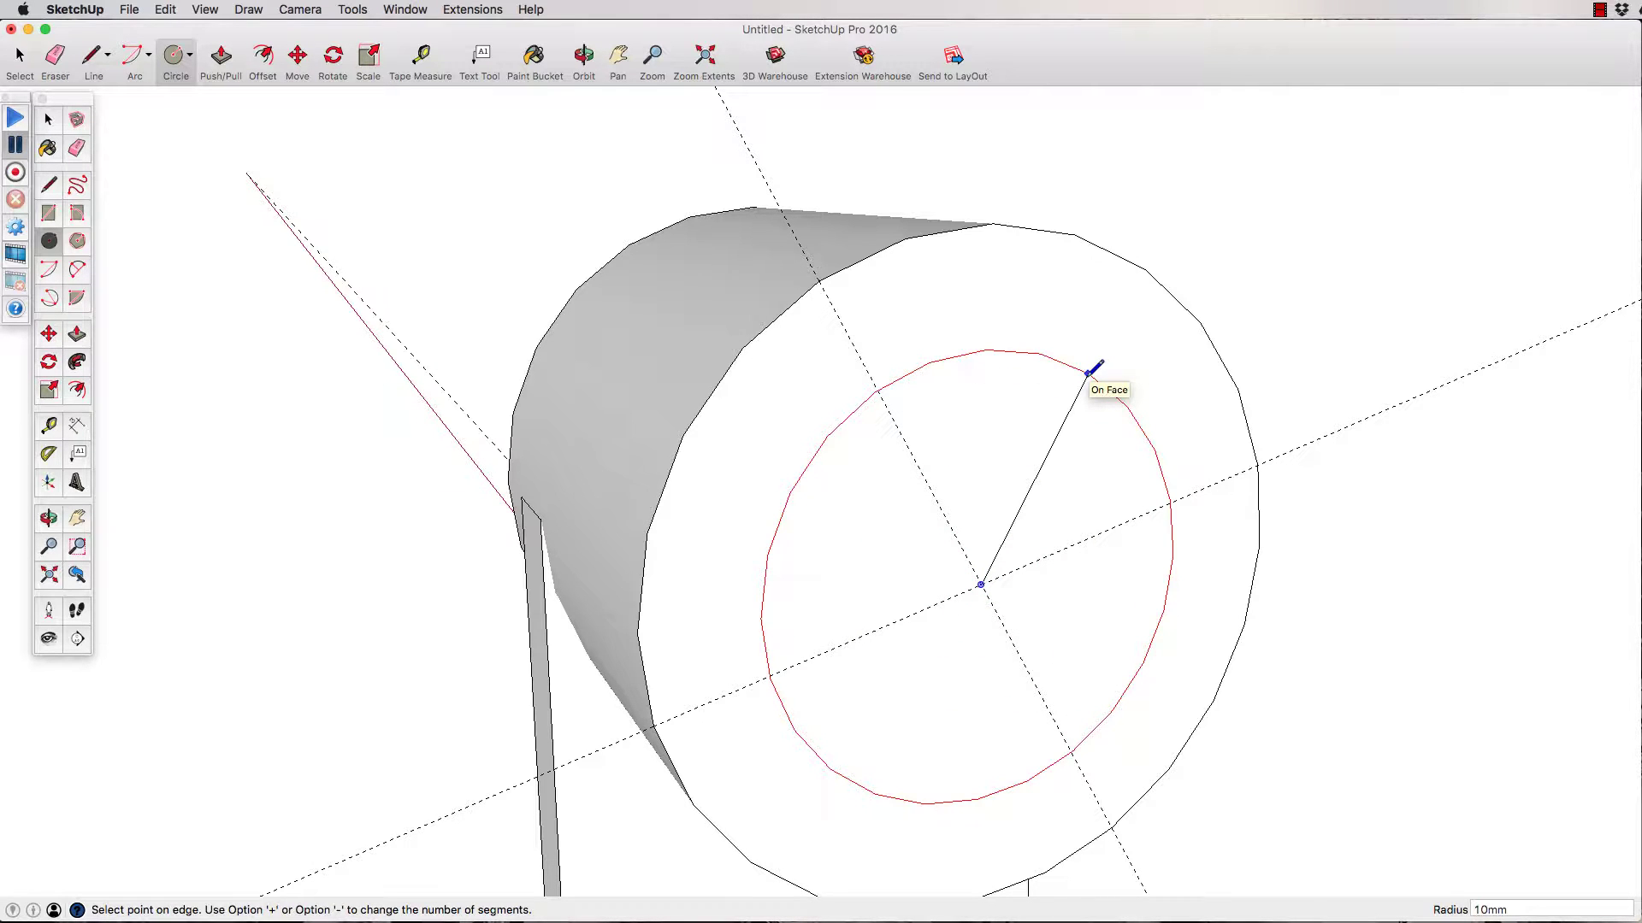
{"action": "type", "text": "7.5"}
{"action": "key", "text": "Return"}
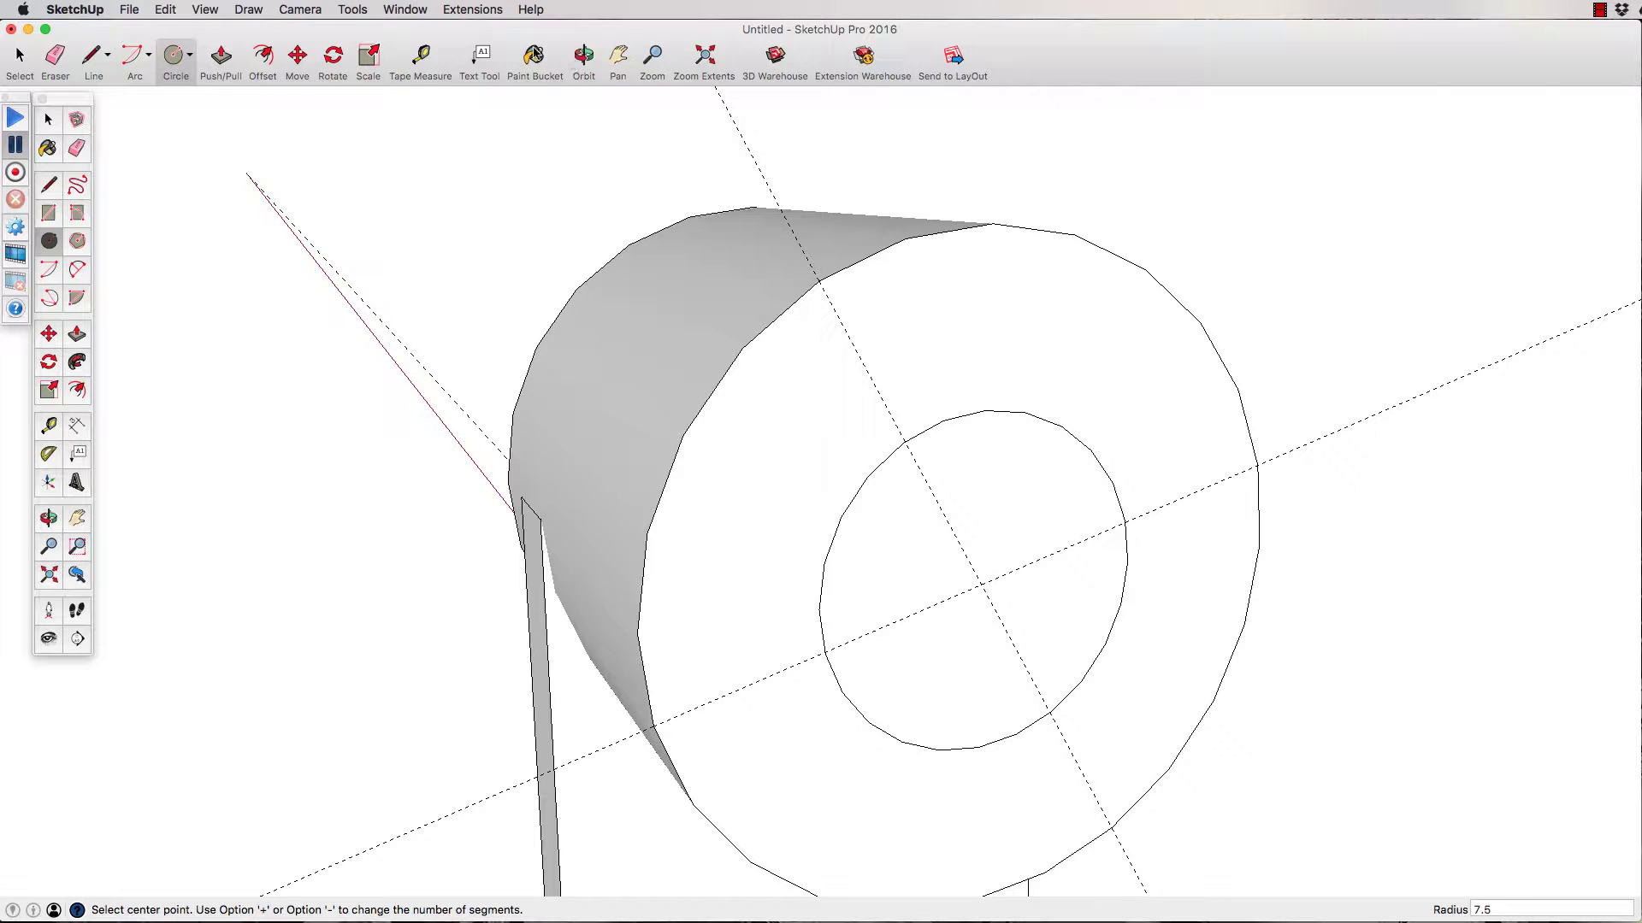
- Push the inner circle 27 mm back through the full length of the cylinder to bore a hole
{"action": "left_click", "coordinate": [221, 58]}
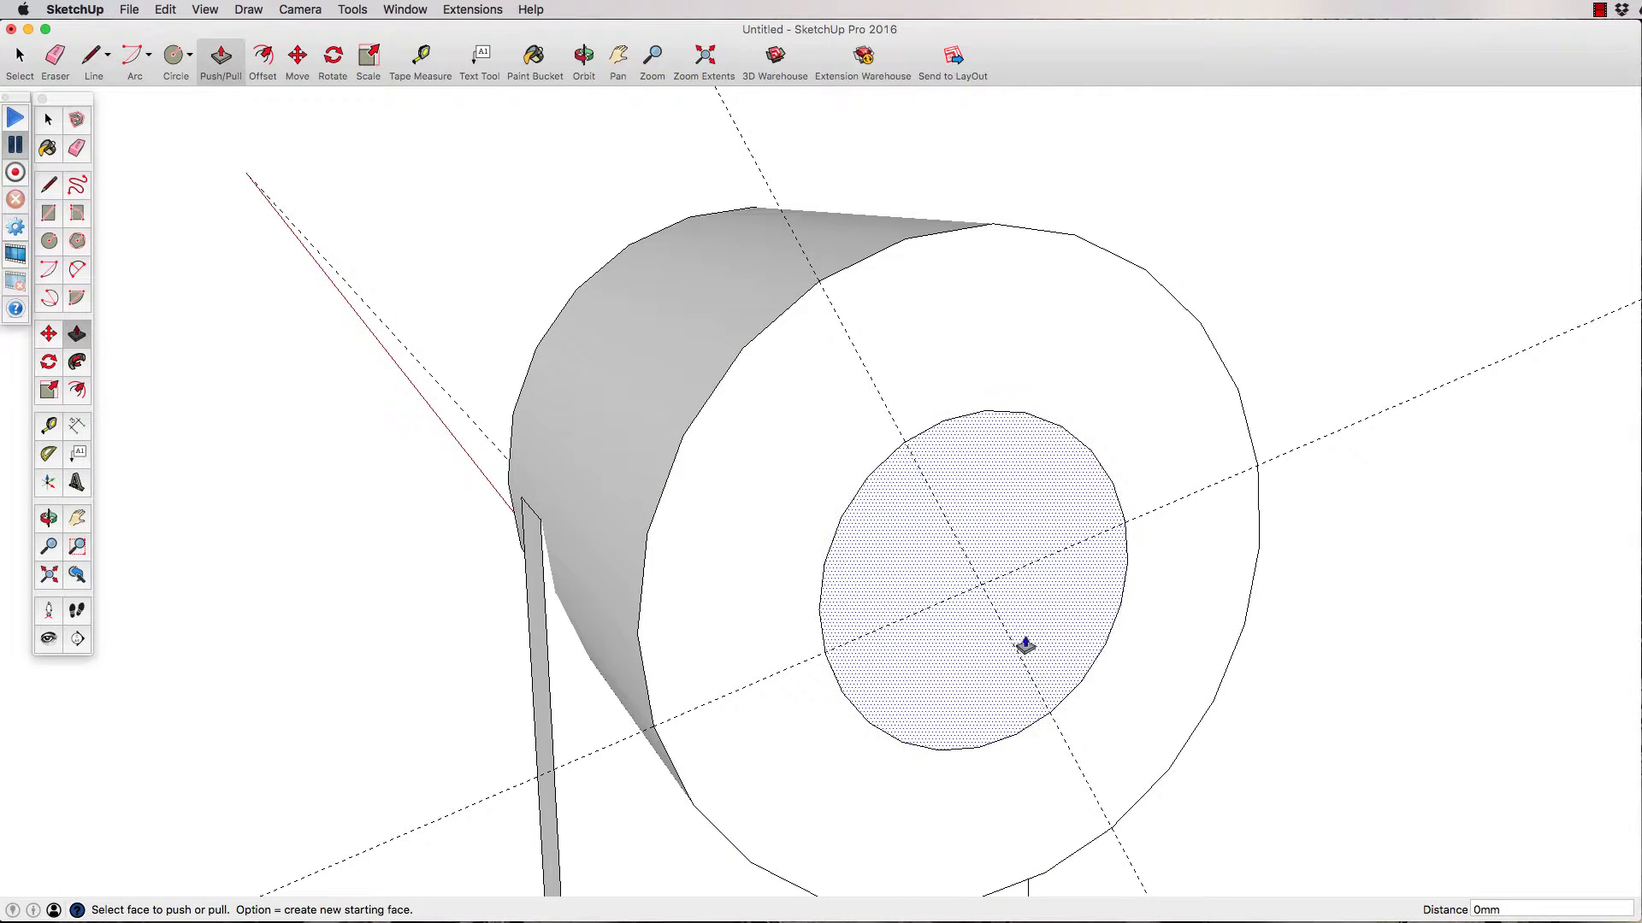
{"action": "left_click_drag", "start_coordinate": [998, 592], "coordinate": [933, 575]}
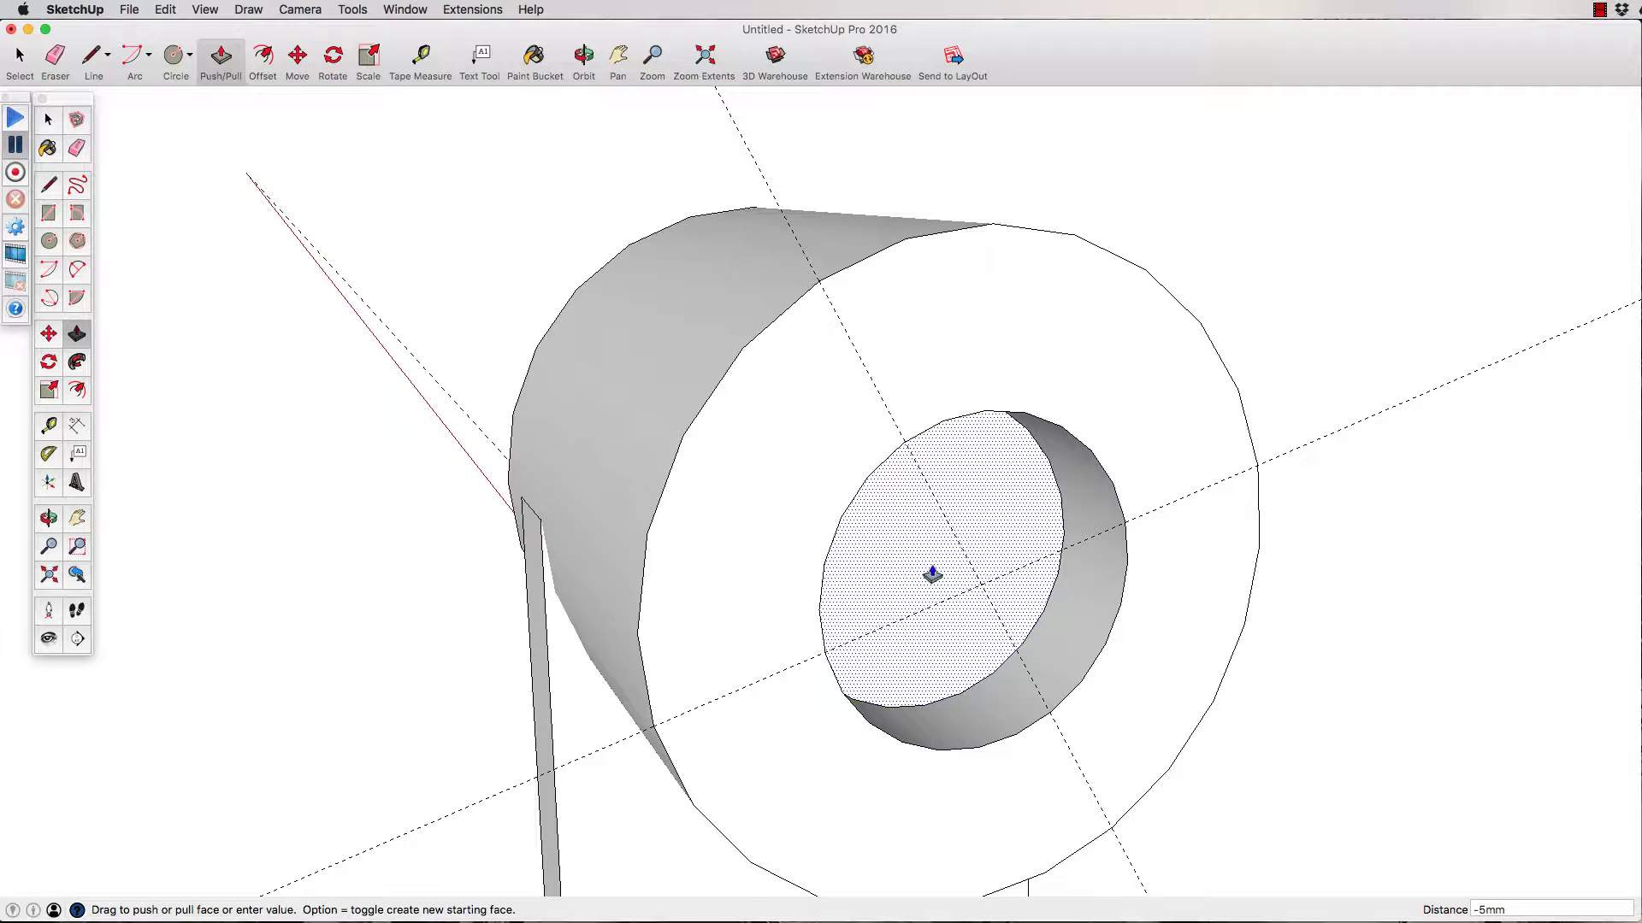
{"action": "type", "text": "27"}
{"action": "key", "text": "Return"}
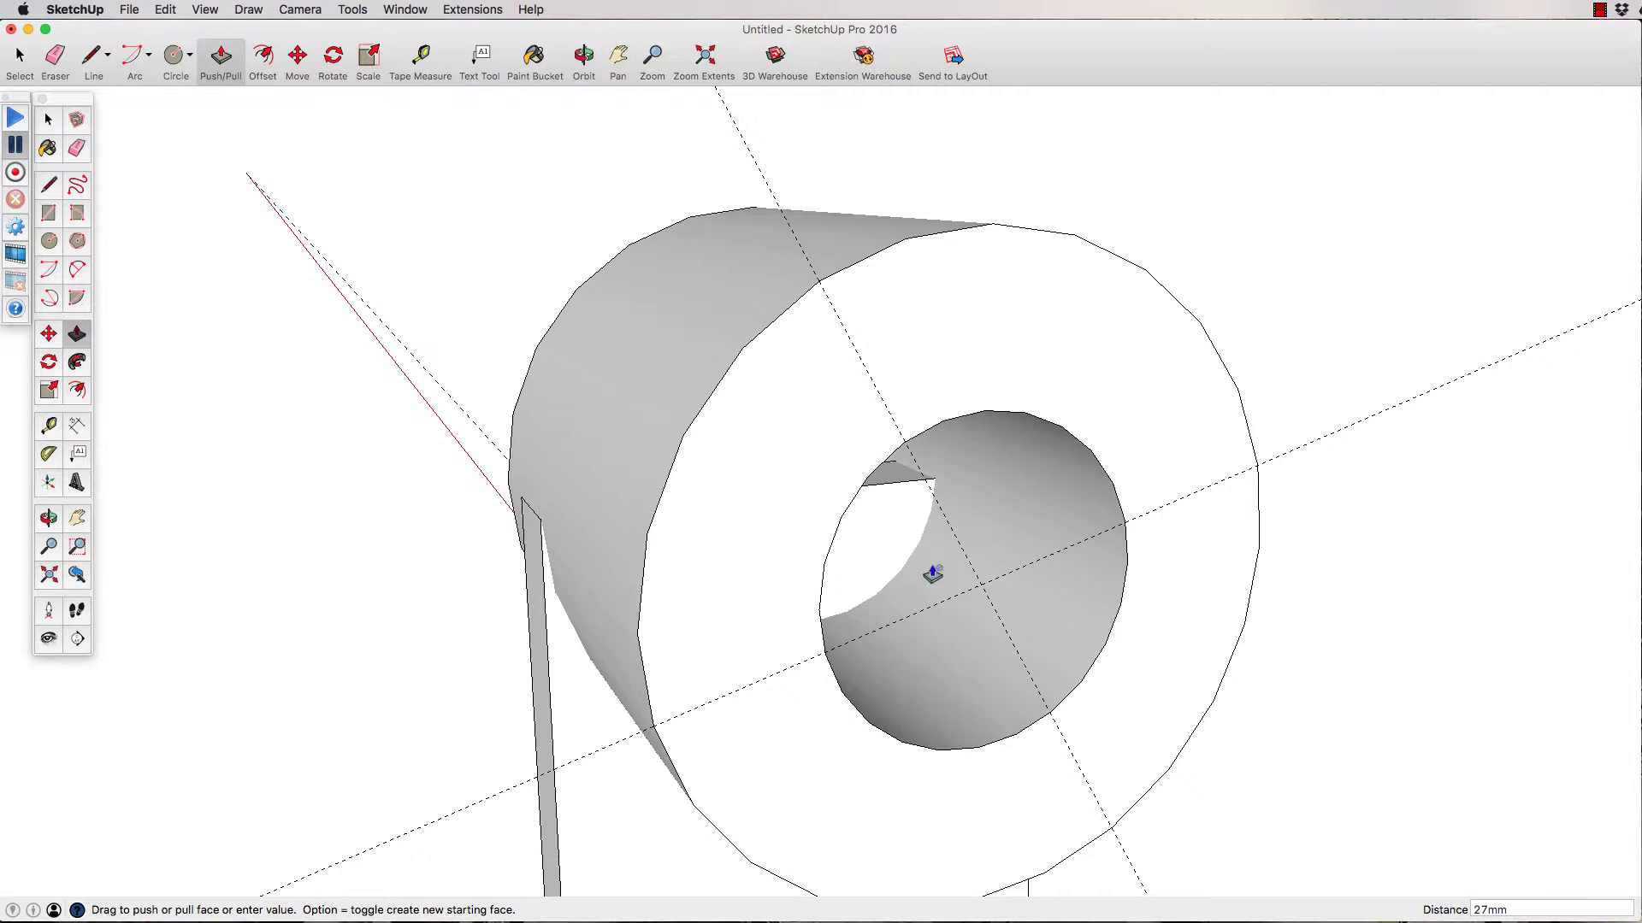
- Check the bored hole from the back of the bracket and delete all guides from the model
{"action": "left_click", "coordinate": [584, 56]}
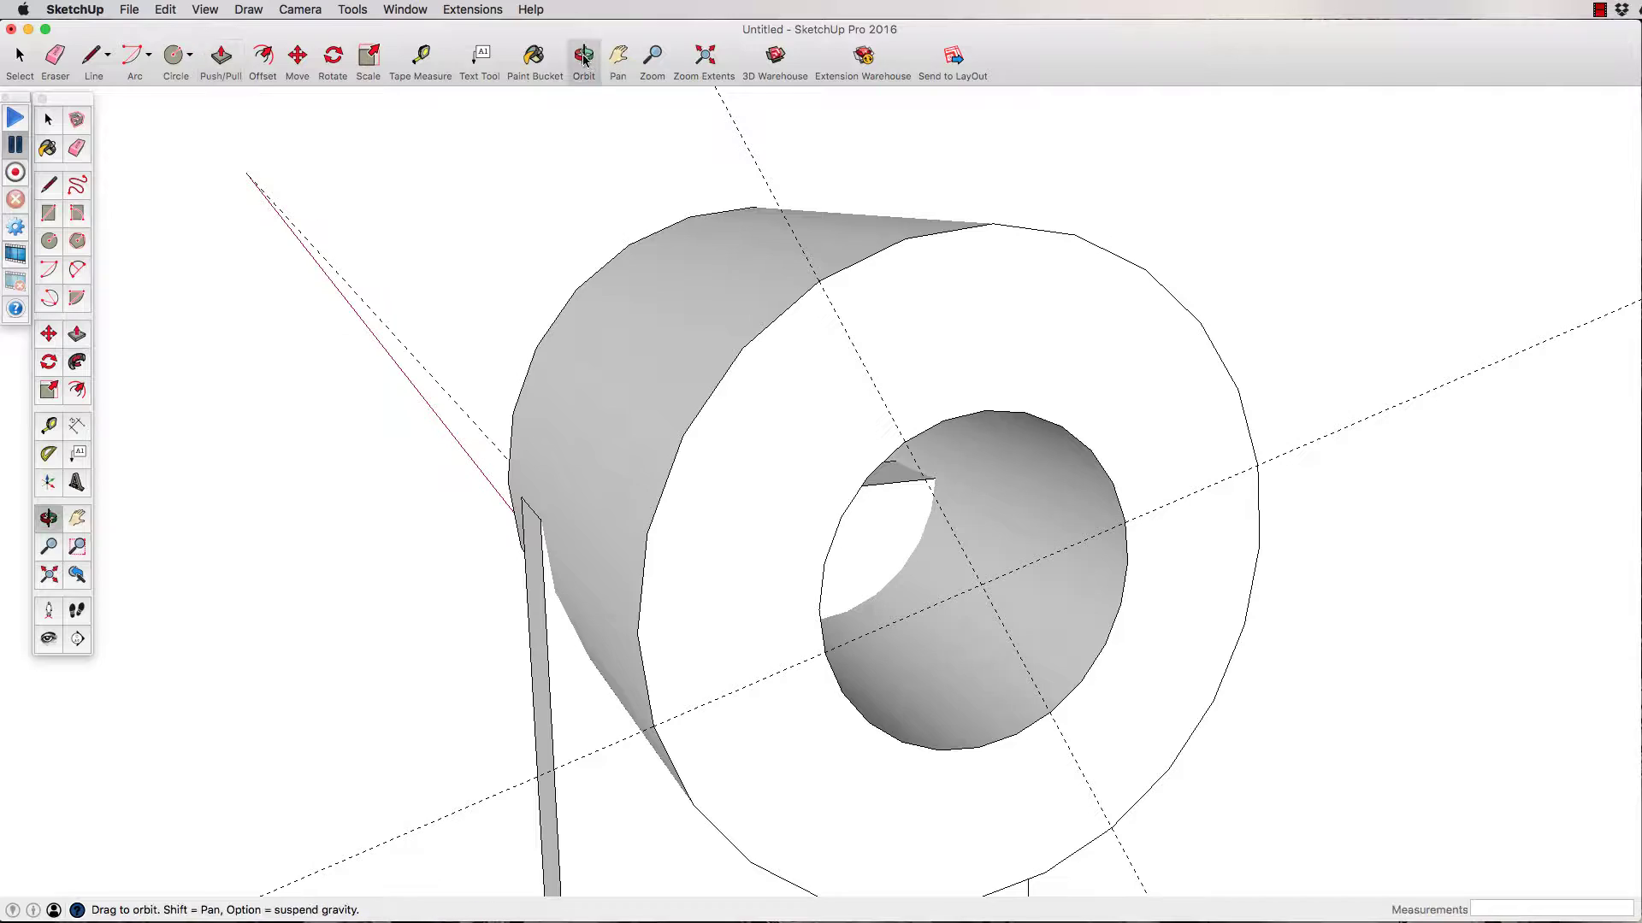
{"action": "left_click_drag", "start_coordinate": [513, 256], "coordinate": [795, 484]}
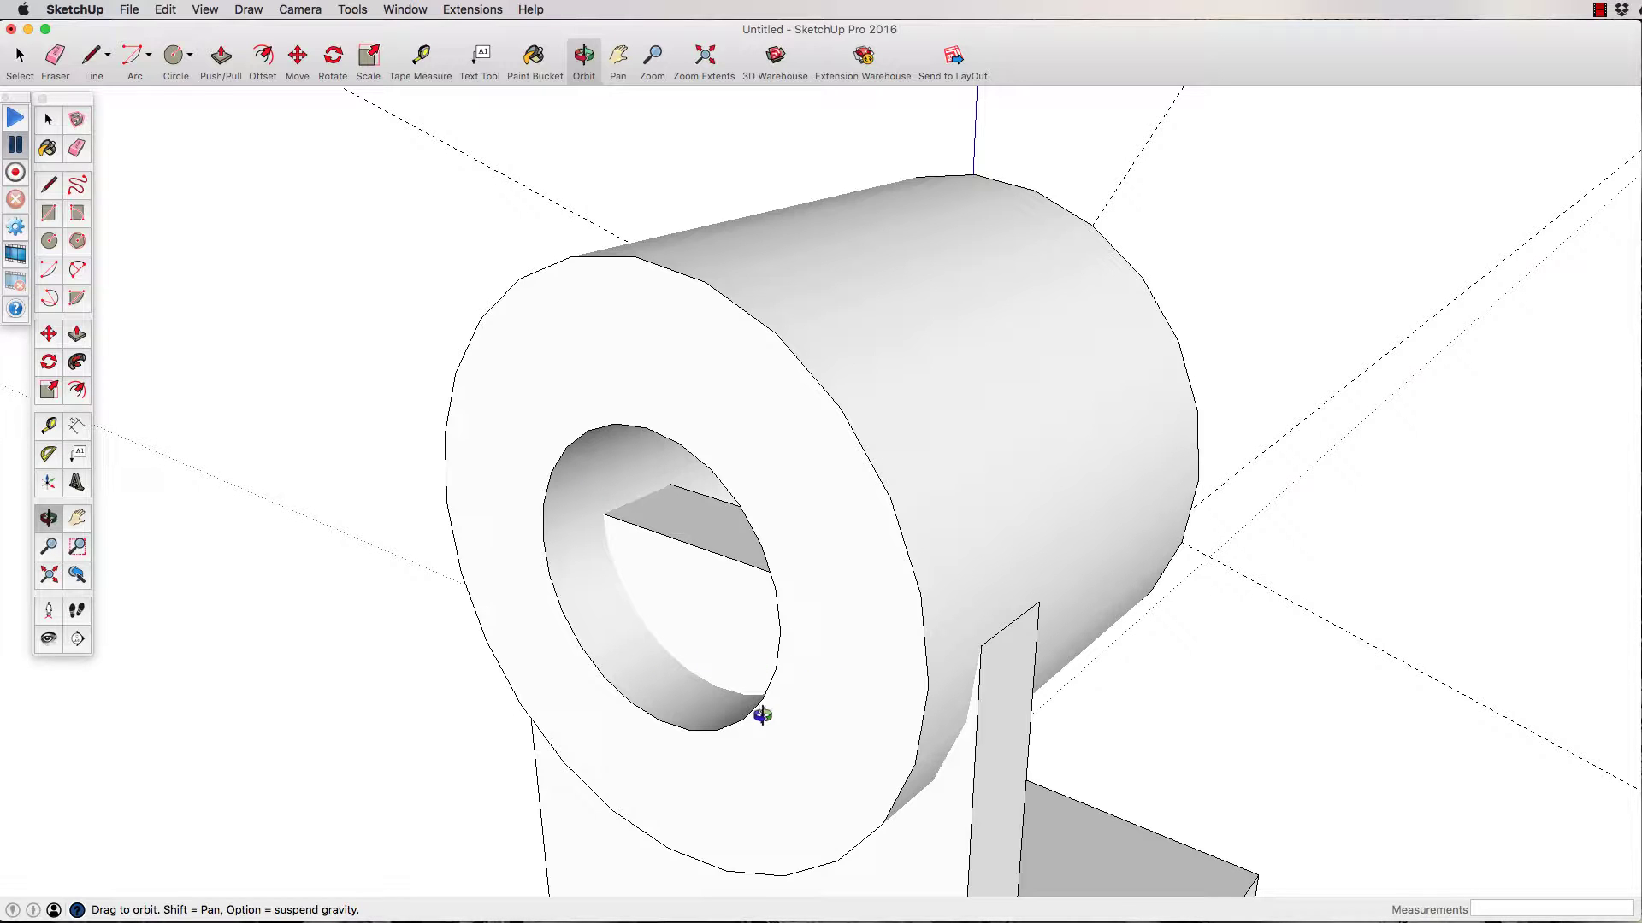
{"action": "scroll", "coordinate": [711, 547], "scroll_direction": "down", "scroll_amount": 3}
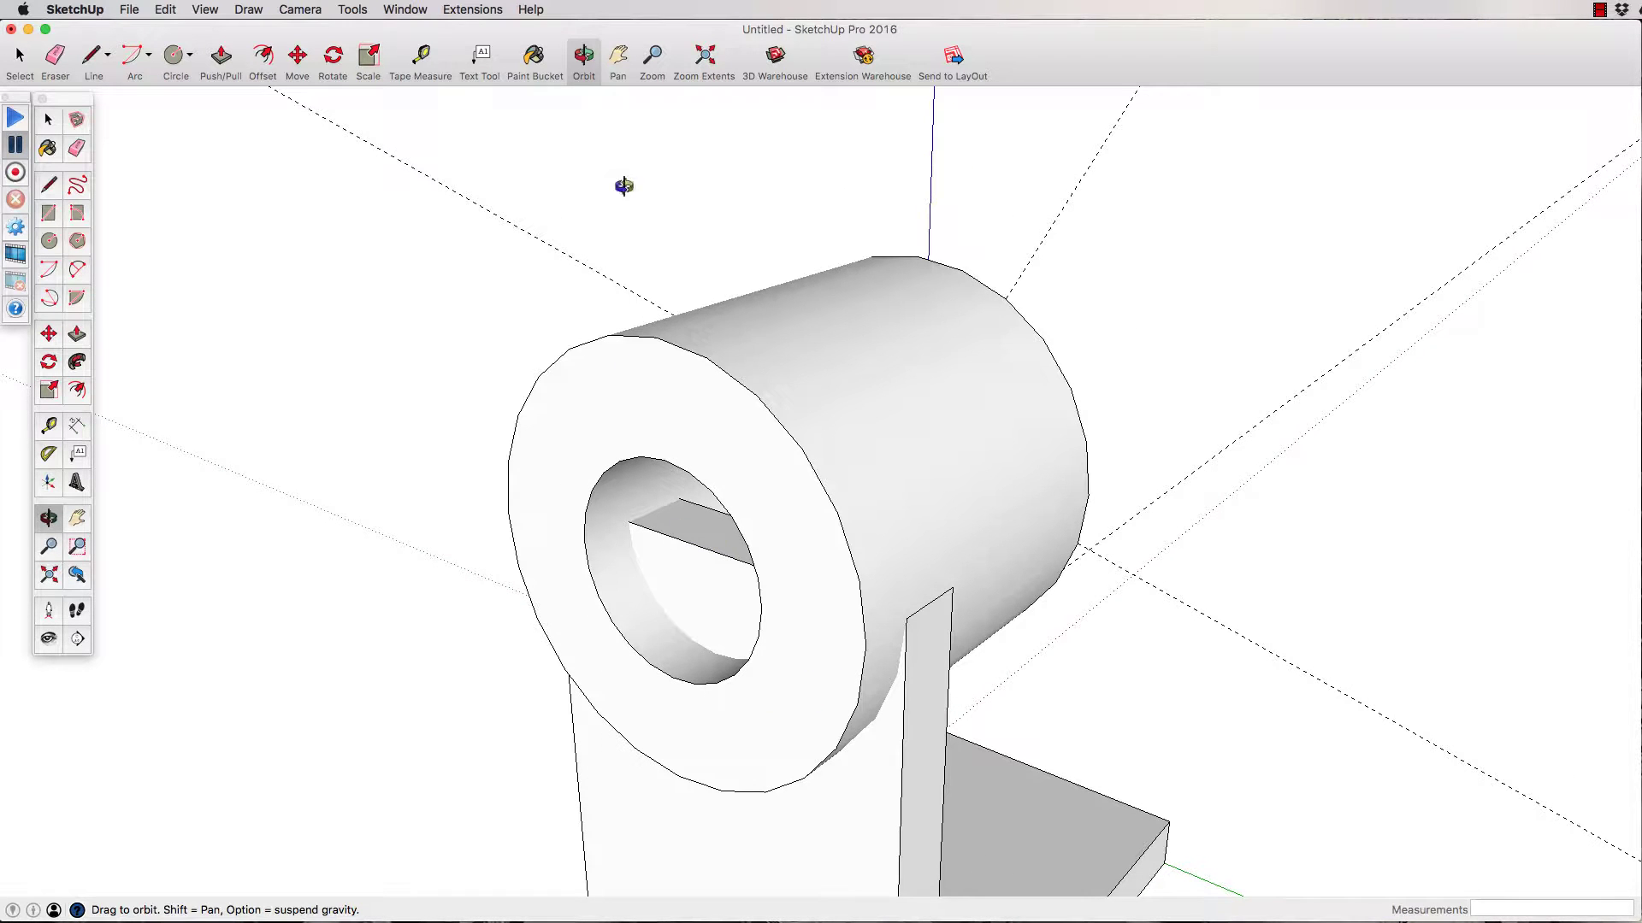
{"action": "left_click_drag", "start_coordinate": [513, 267], "coordinate": [734, 231]}
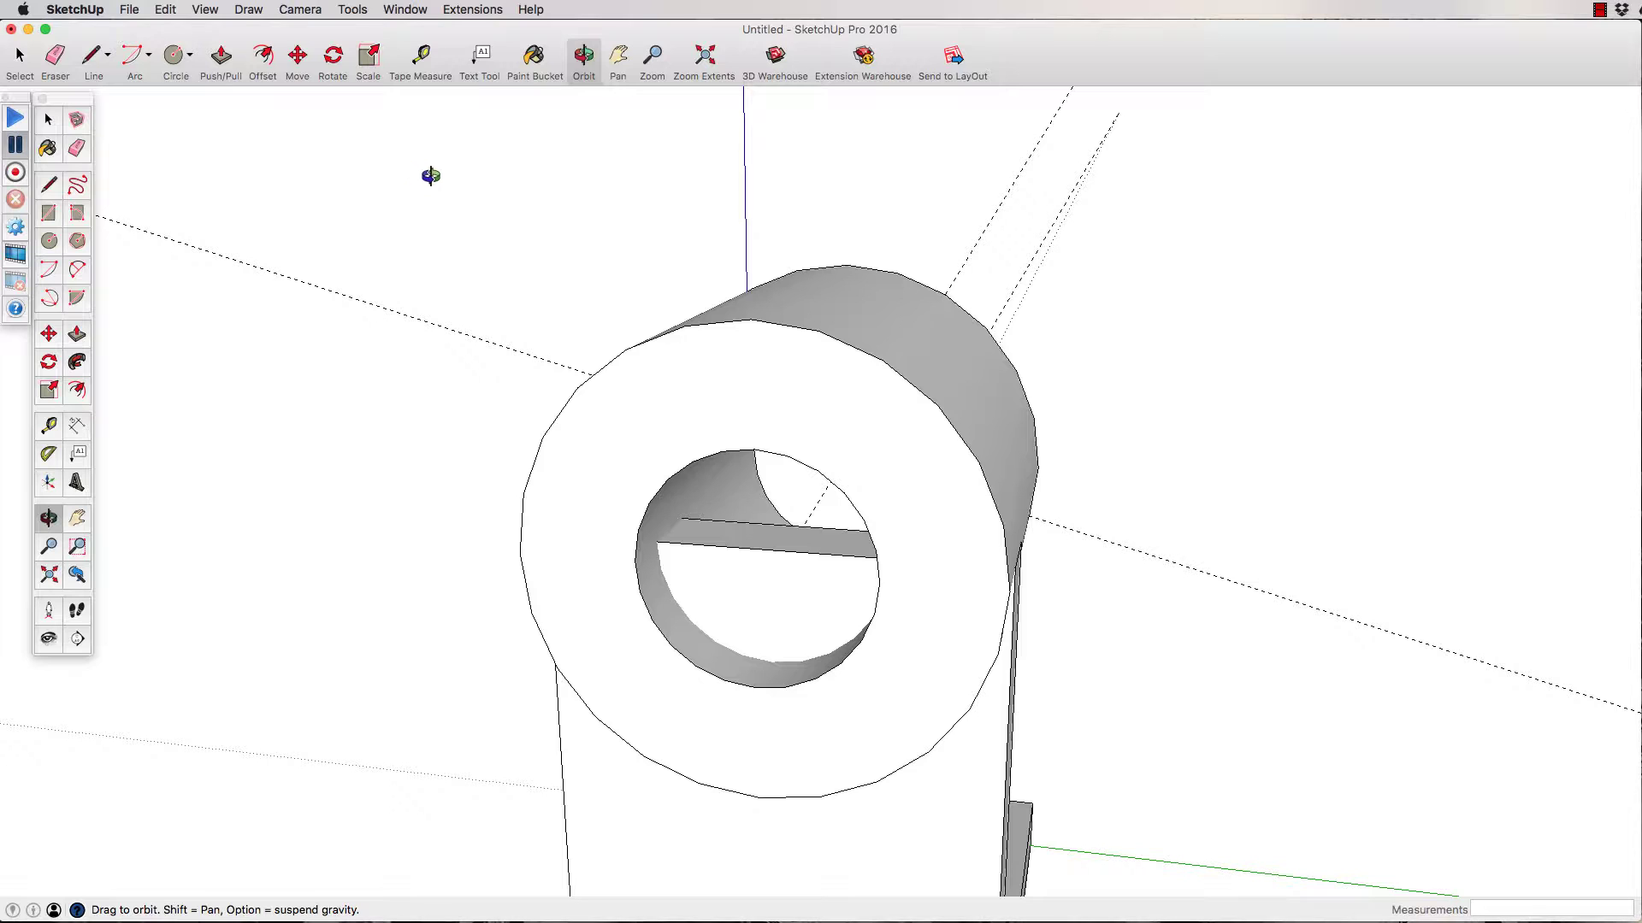
{"action": "left_click", "coordinate": [166, 10]}
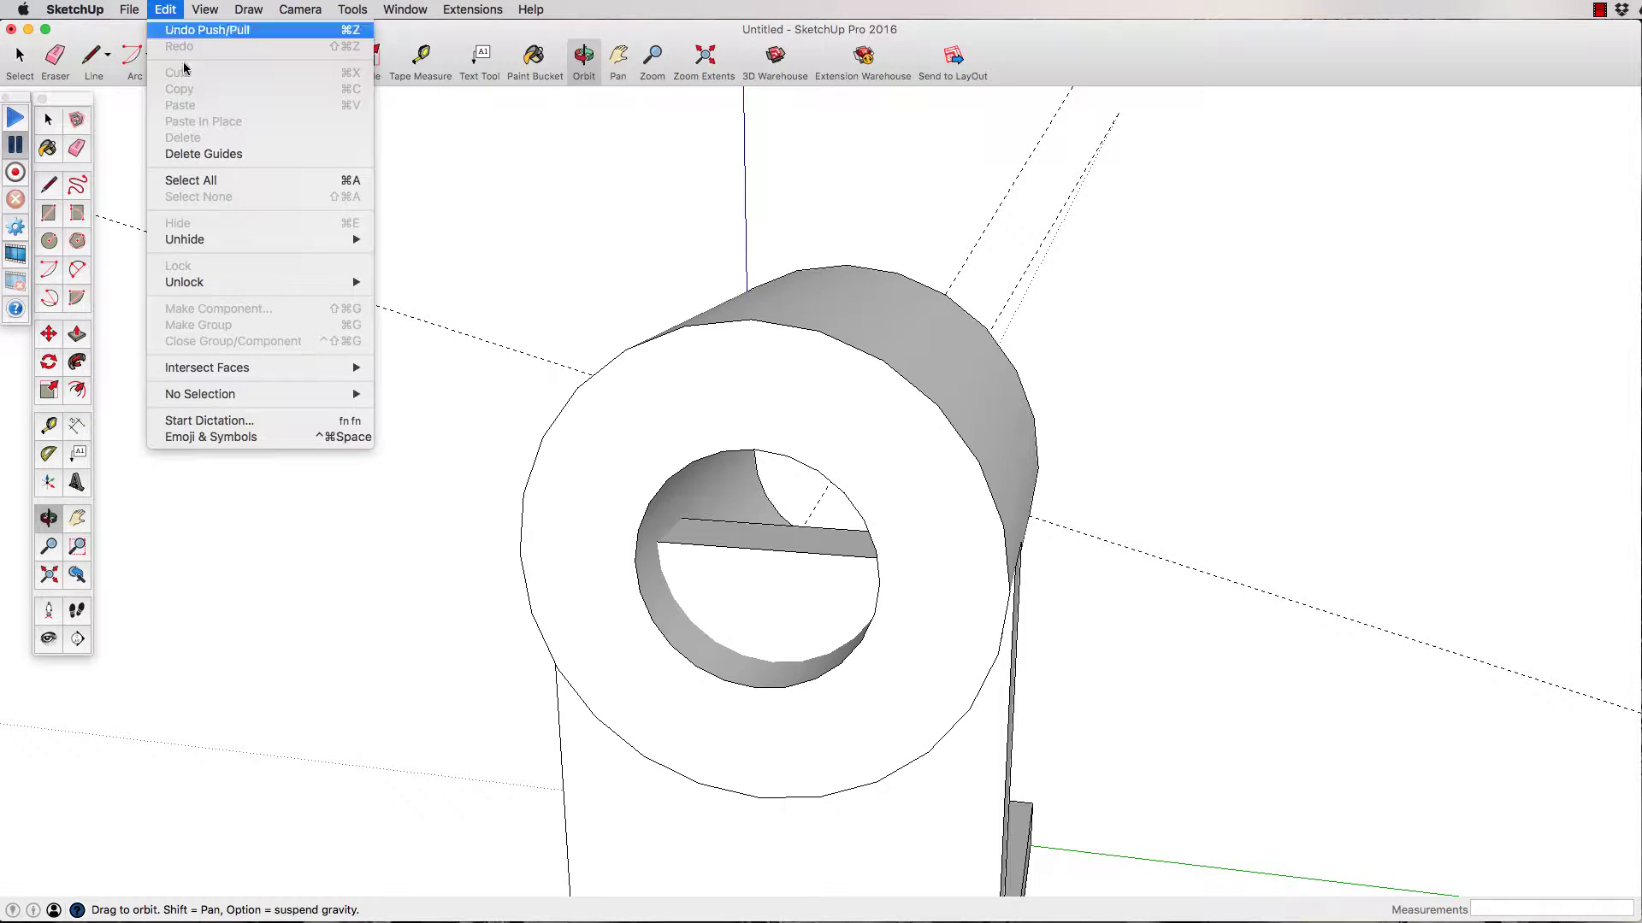
{"action": "left_click", "coordinate": [204, 155]}
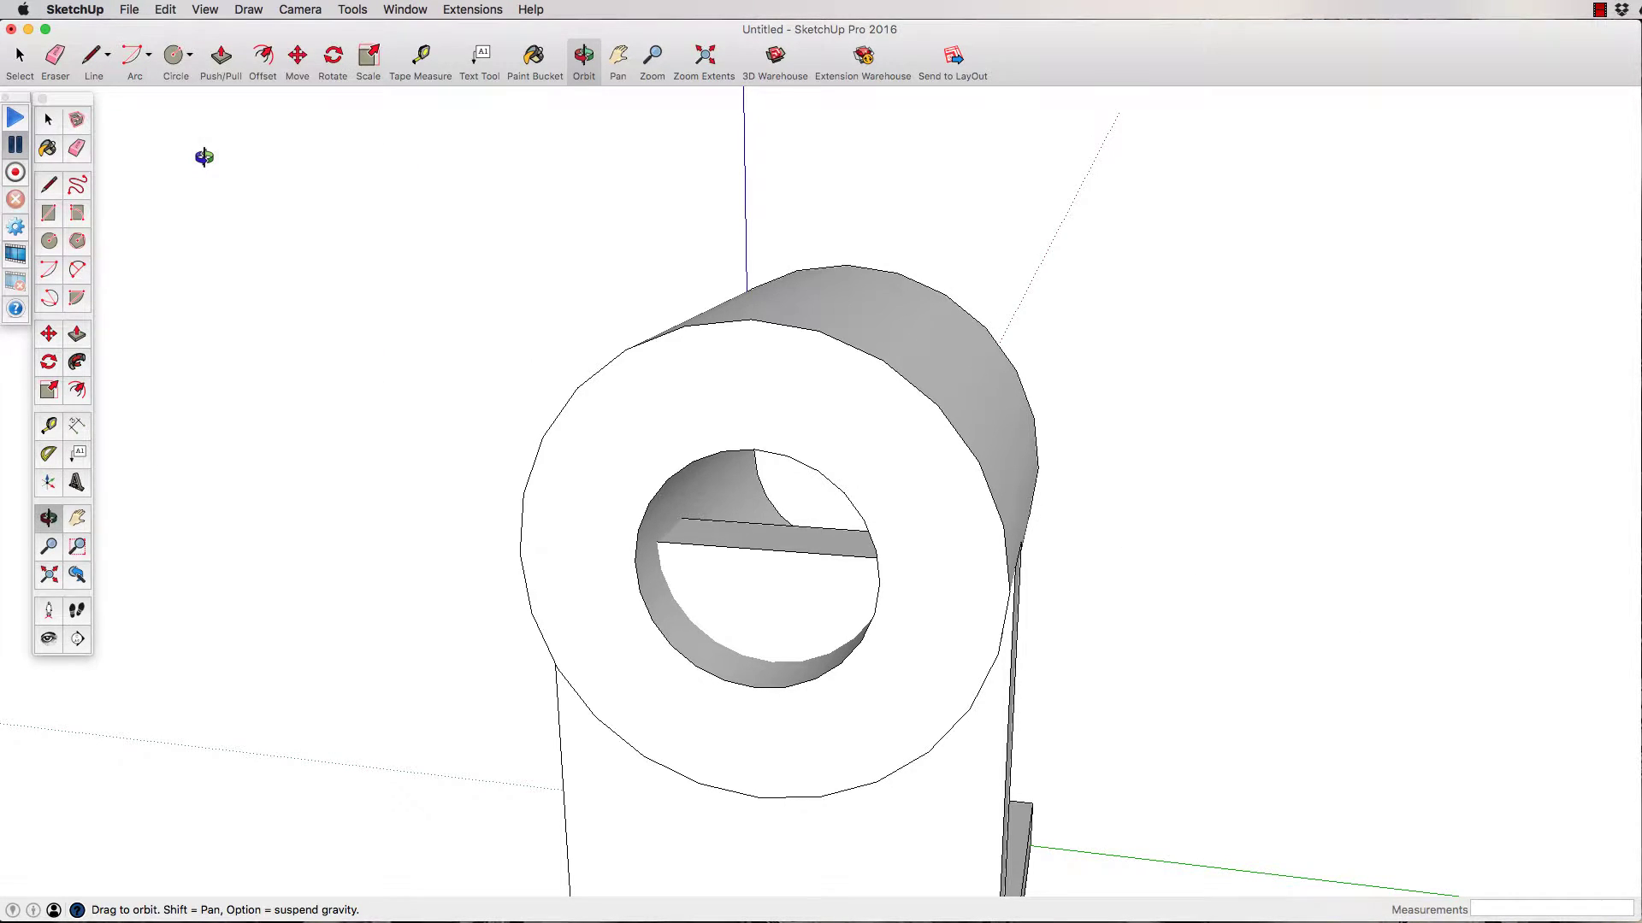
- Place a vertical and a horizontal guide line through the centre of the cylinder's front face, each from a point on its outer rim
{"action": "left_click", "coordinate": [421, 58]}
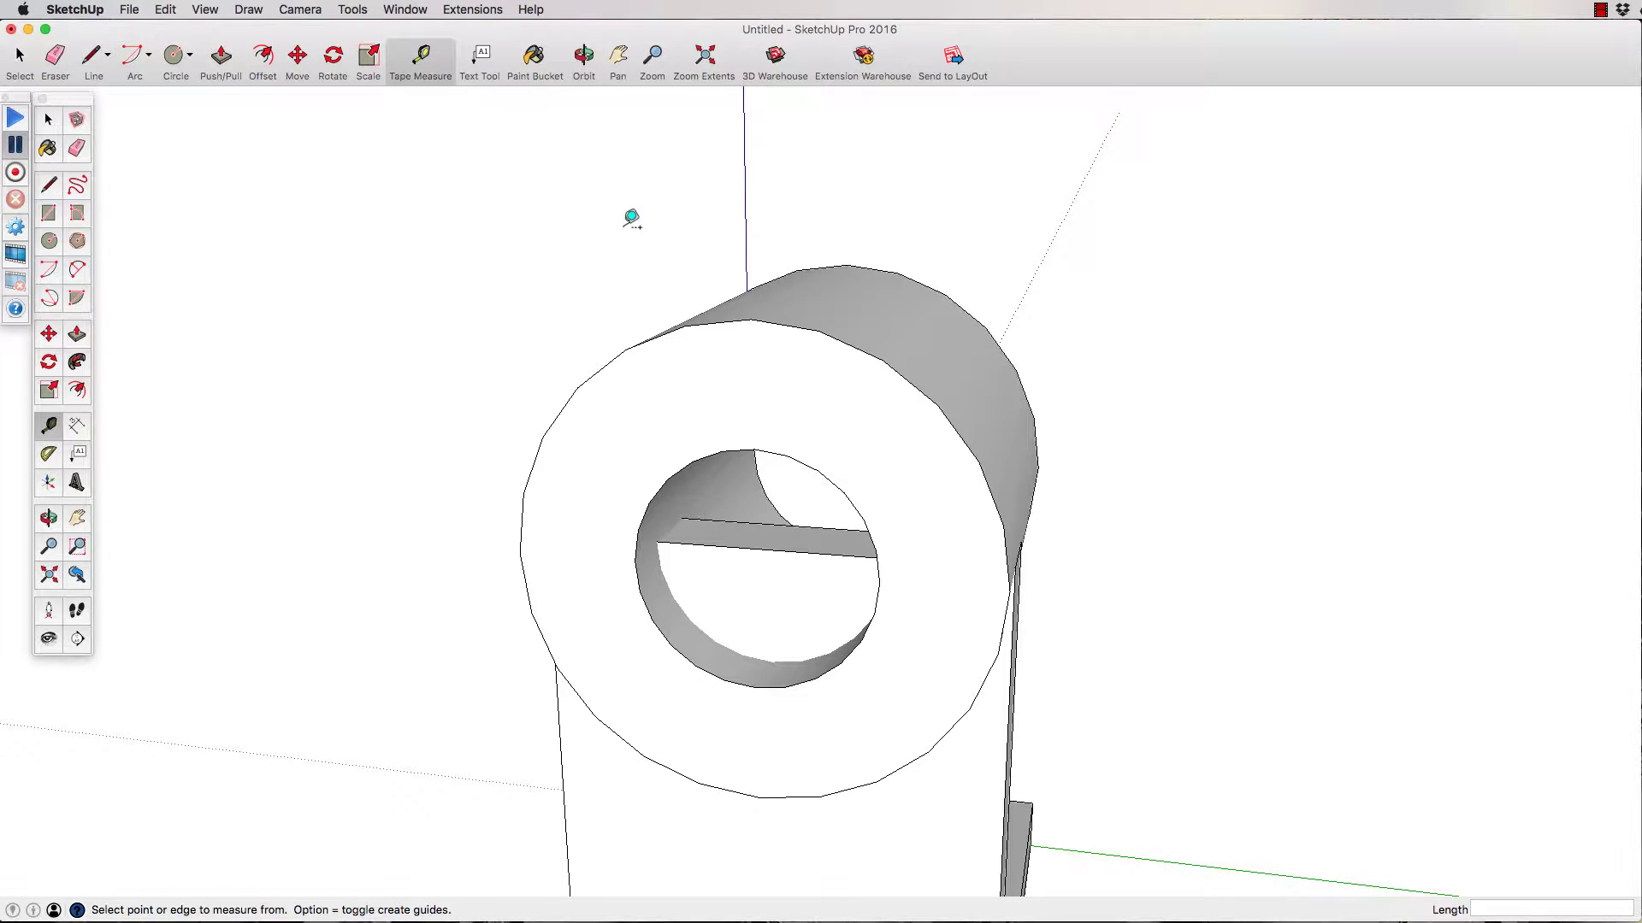
{"action": "left_click", "coordinate": [757, 310]}
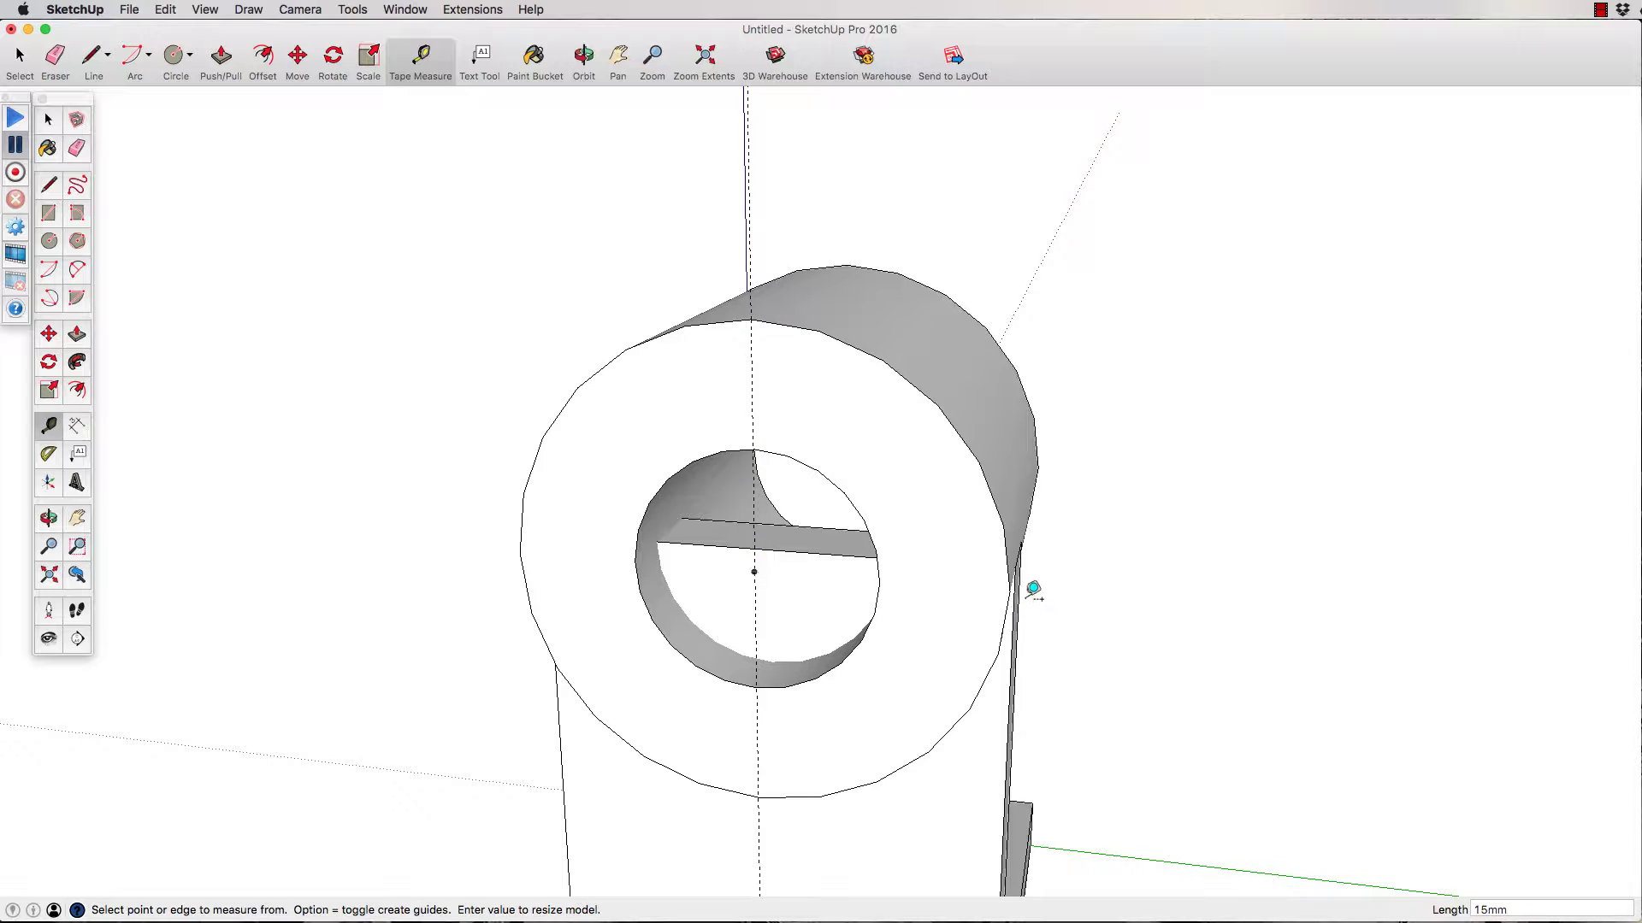
{"action": "left_click", "coordinate": [1010, 590]}
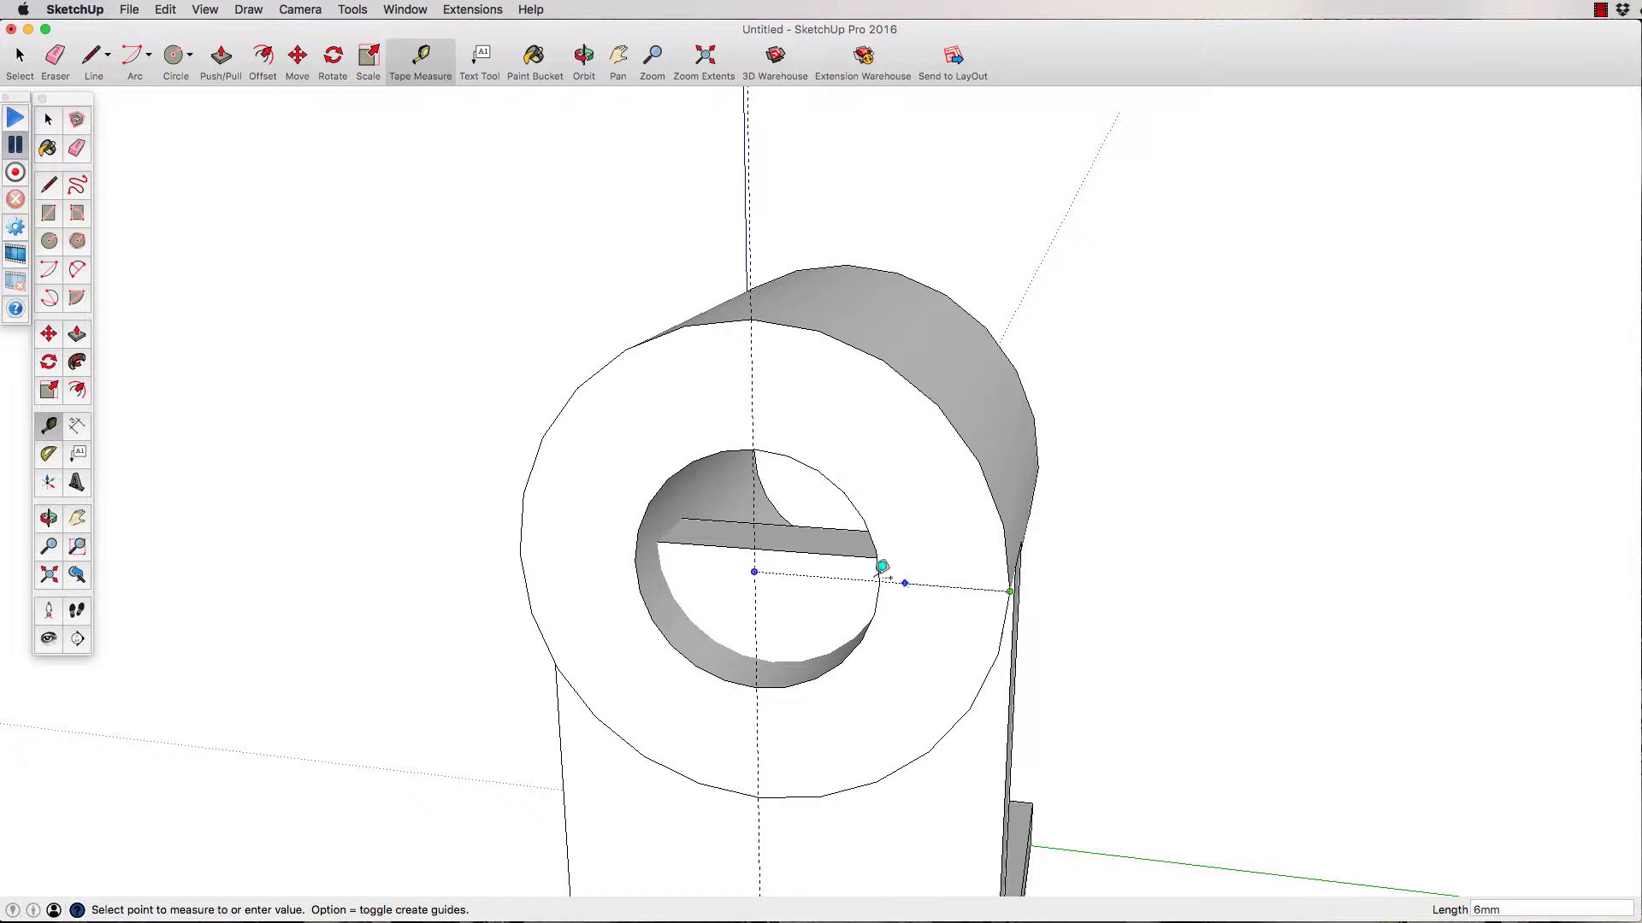
{"action": "left_click", "coordinate": [761, 568]}
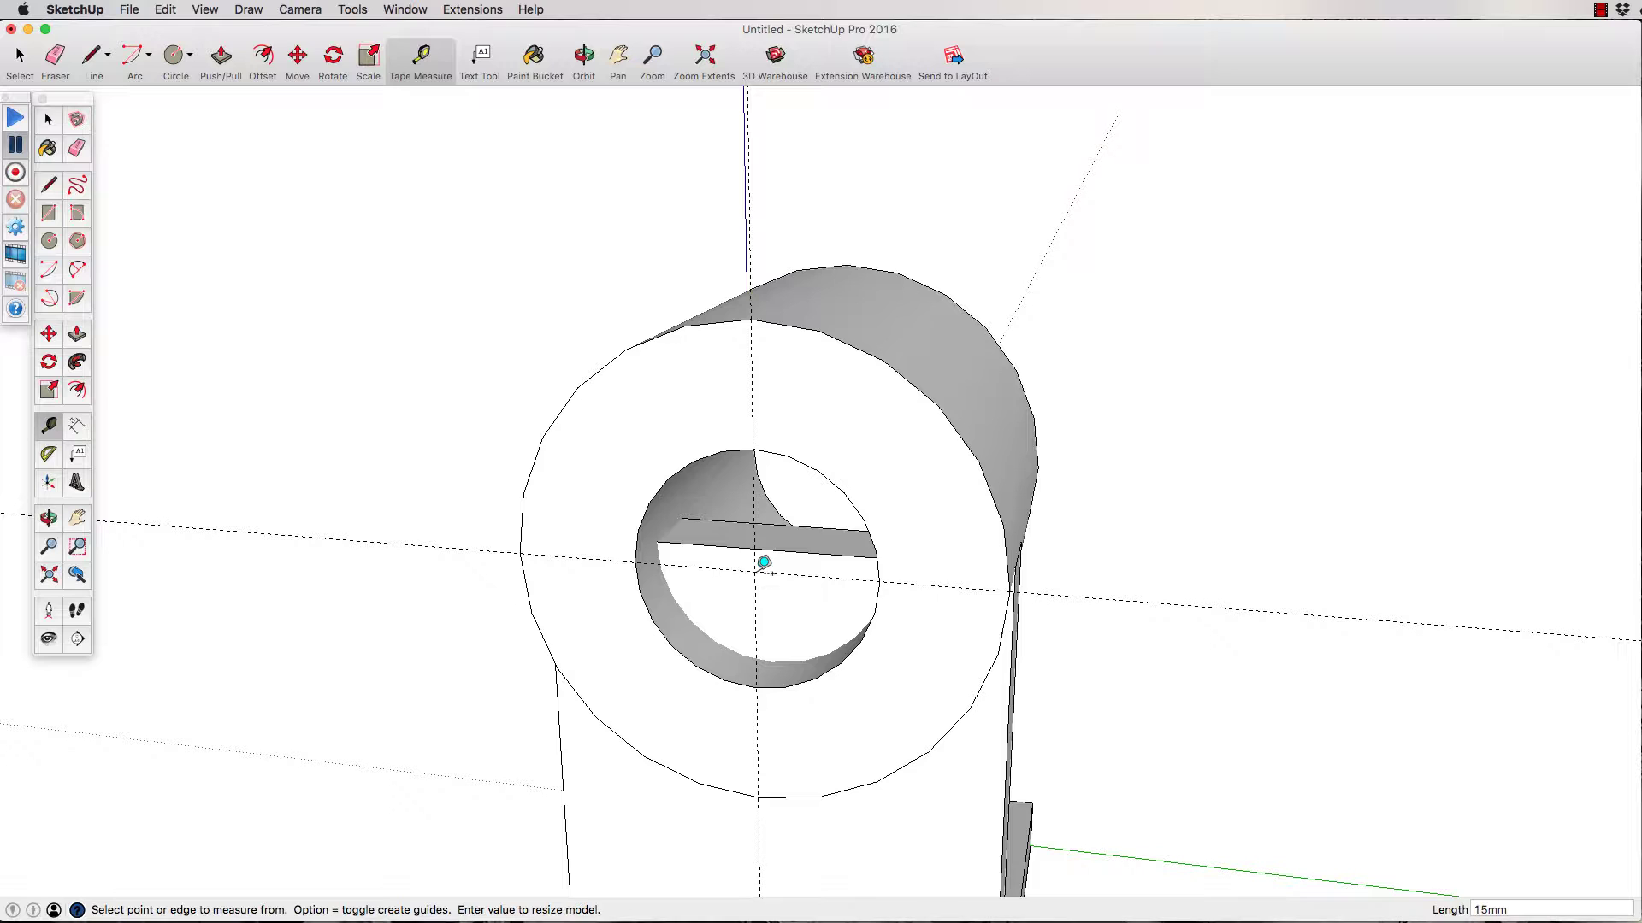
- Draw a circle of 11 mm radius on the cylinder's front face, centred where the two guides cross
{"action": "key", "text": "c"}
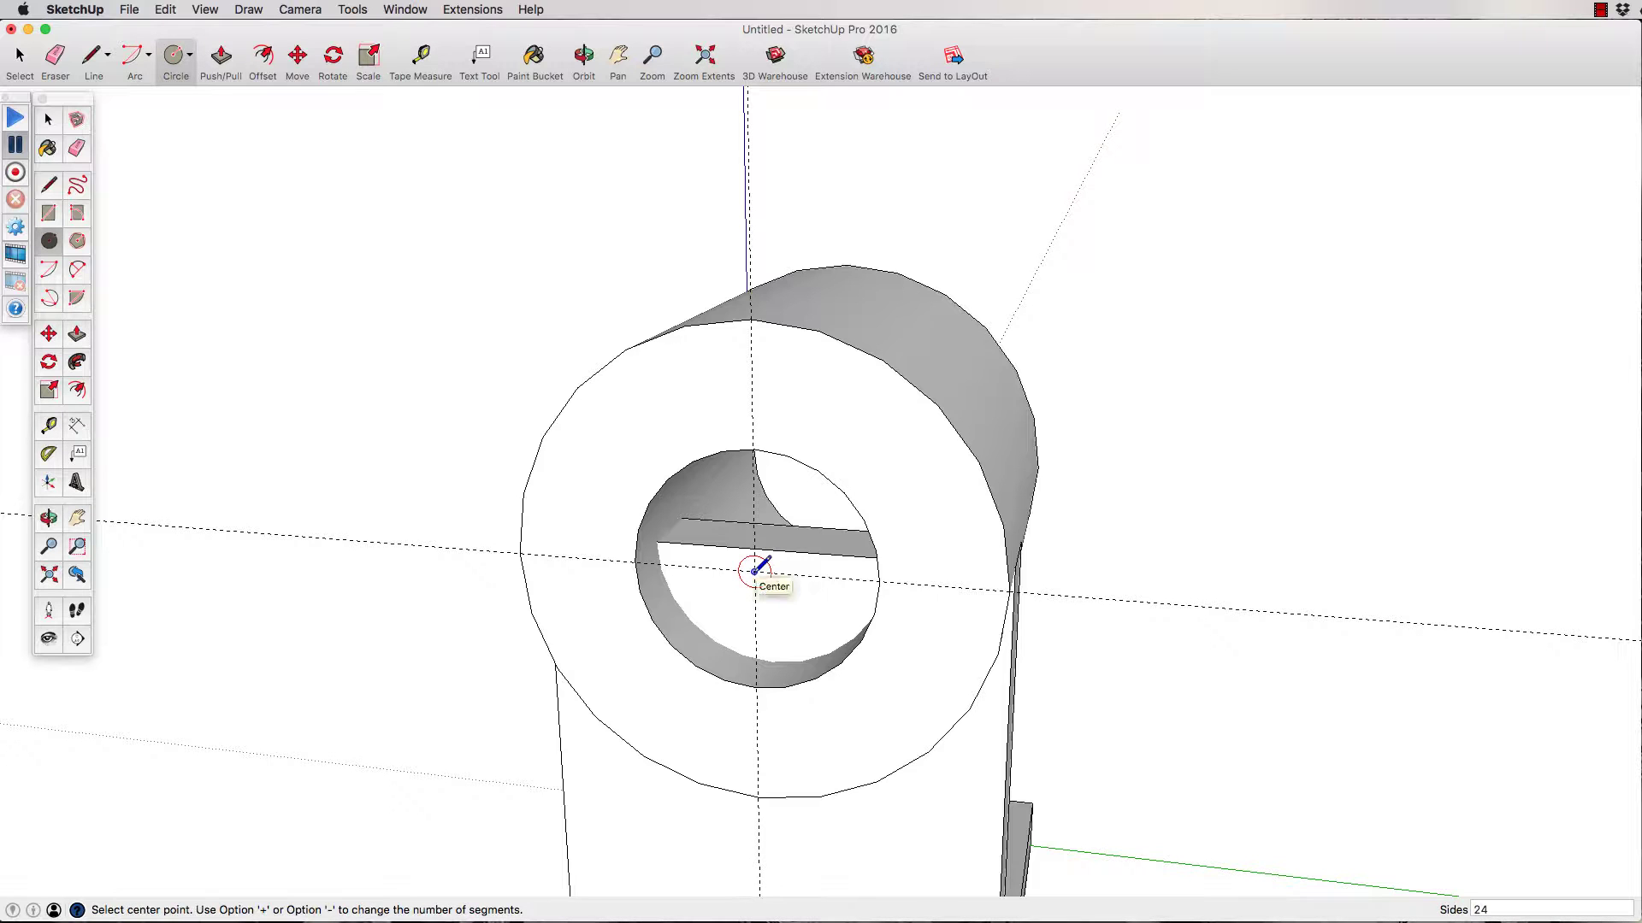
{"action": "left_click", "coordinate": [754, 571]}
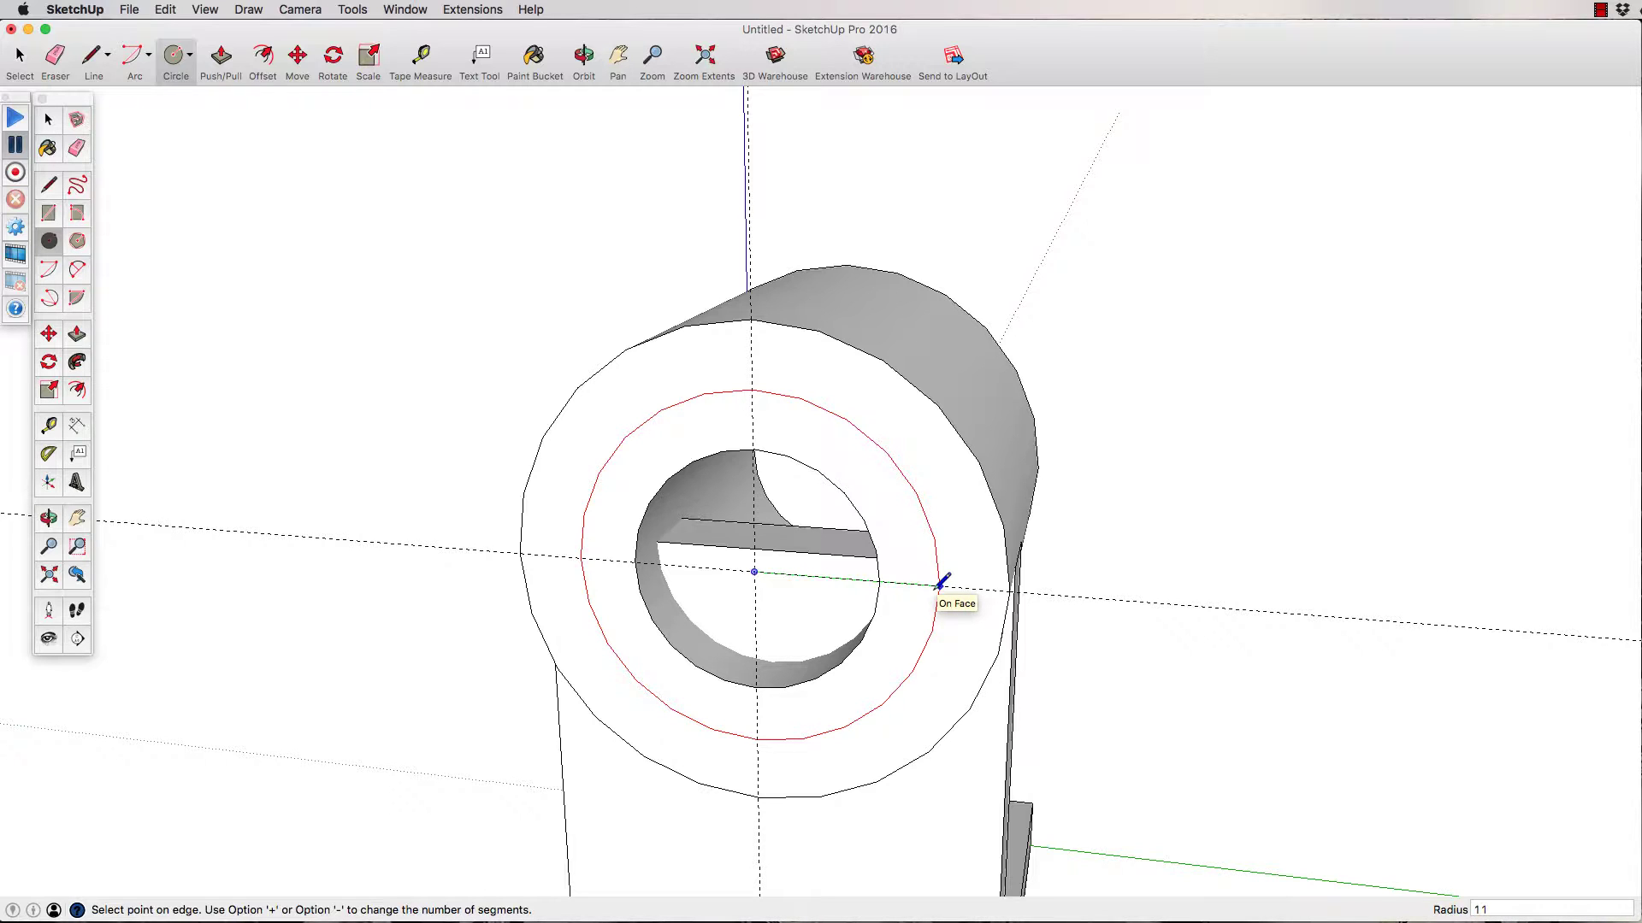
{"action": "left_click", "coordinate": [940, 586]}
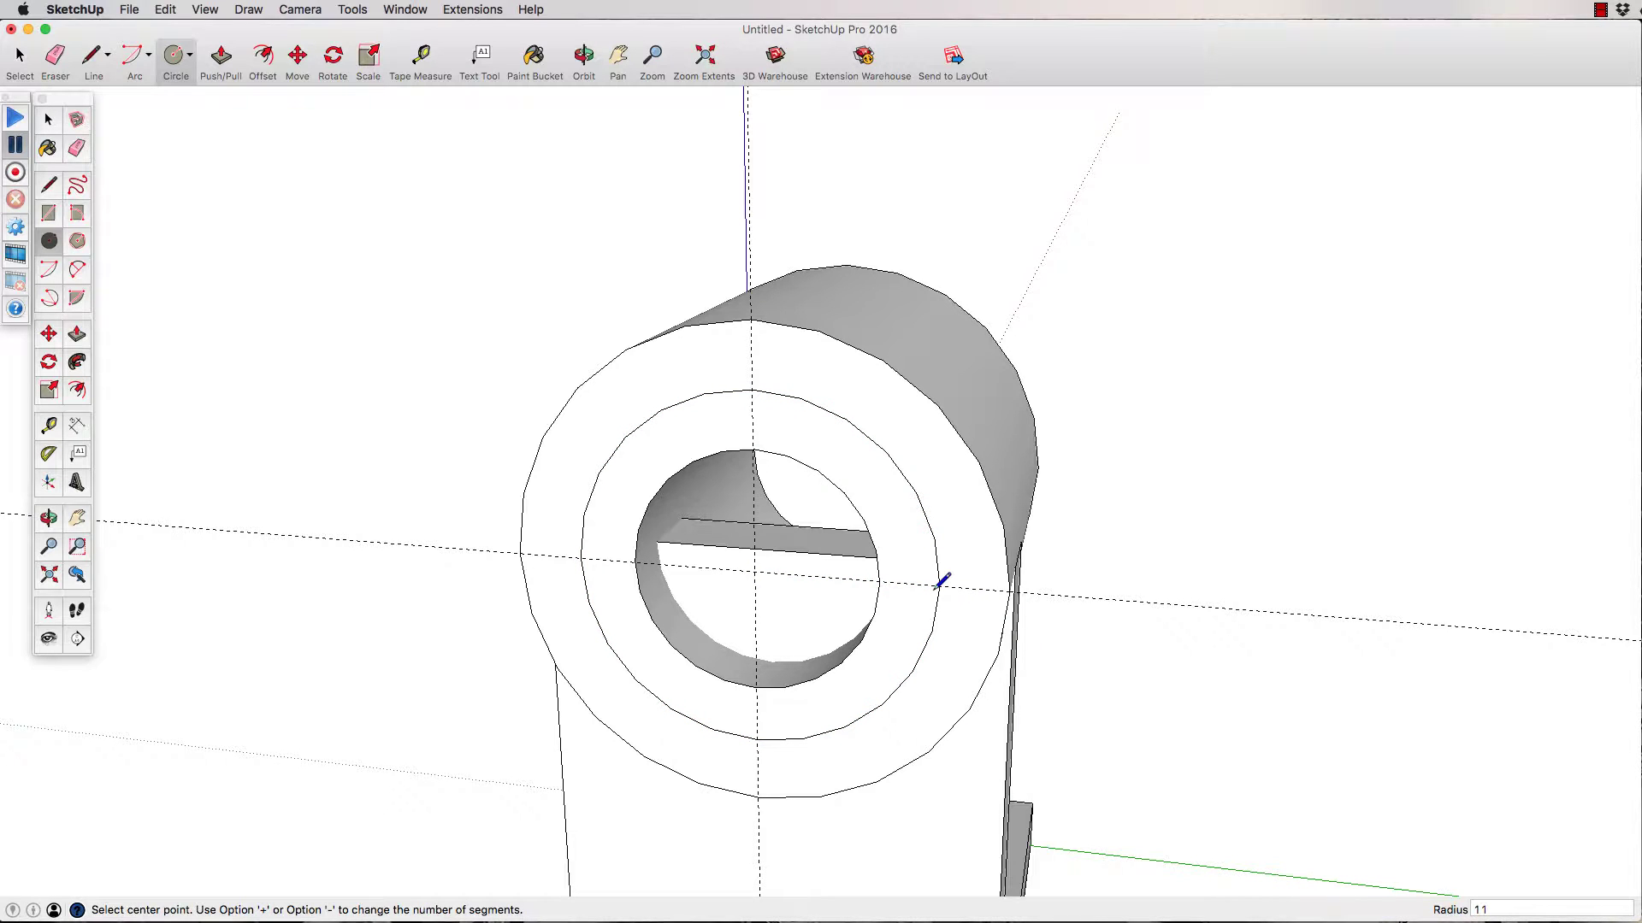
- Push the outer ring of the cylinder's front face back 4 mm, leaving a raised collar around the hole
{"action": "key", "text": "p"}
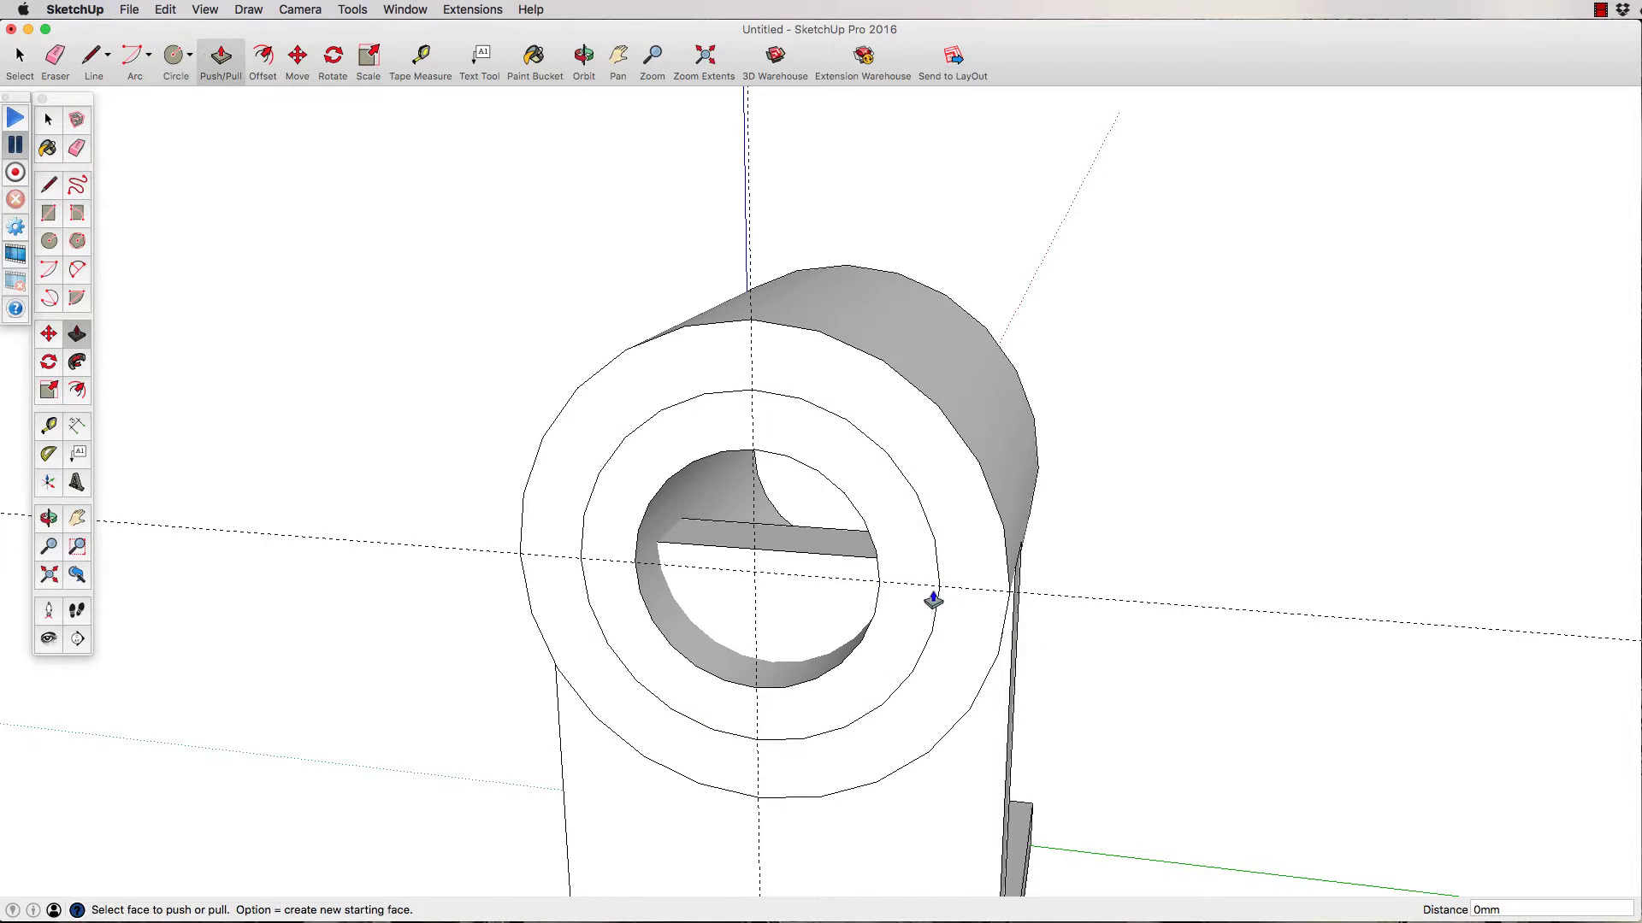
{"action": "left_click_drag", "start_coordinate": [935, 597], "coordinate": [967, 553]}
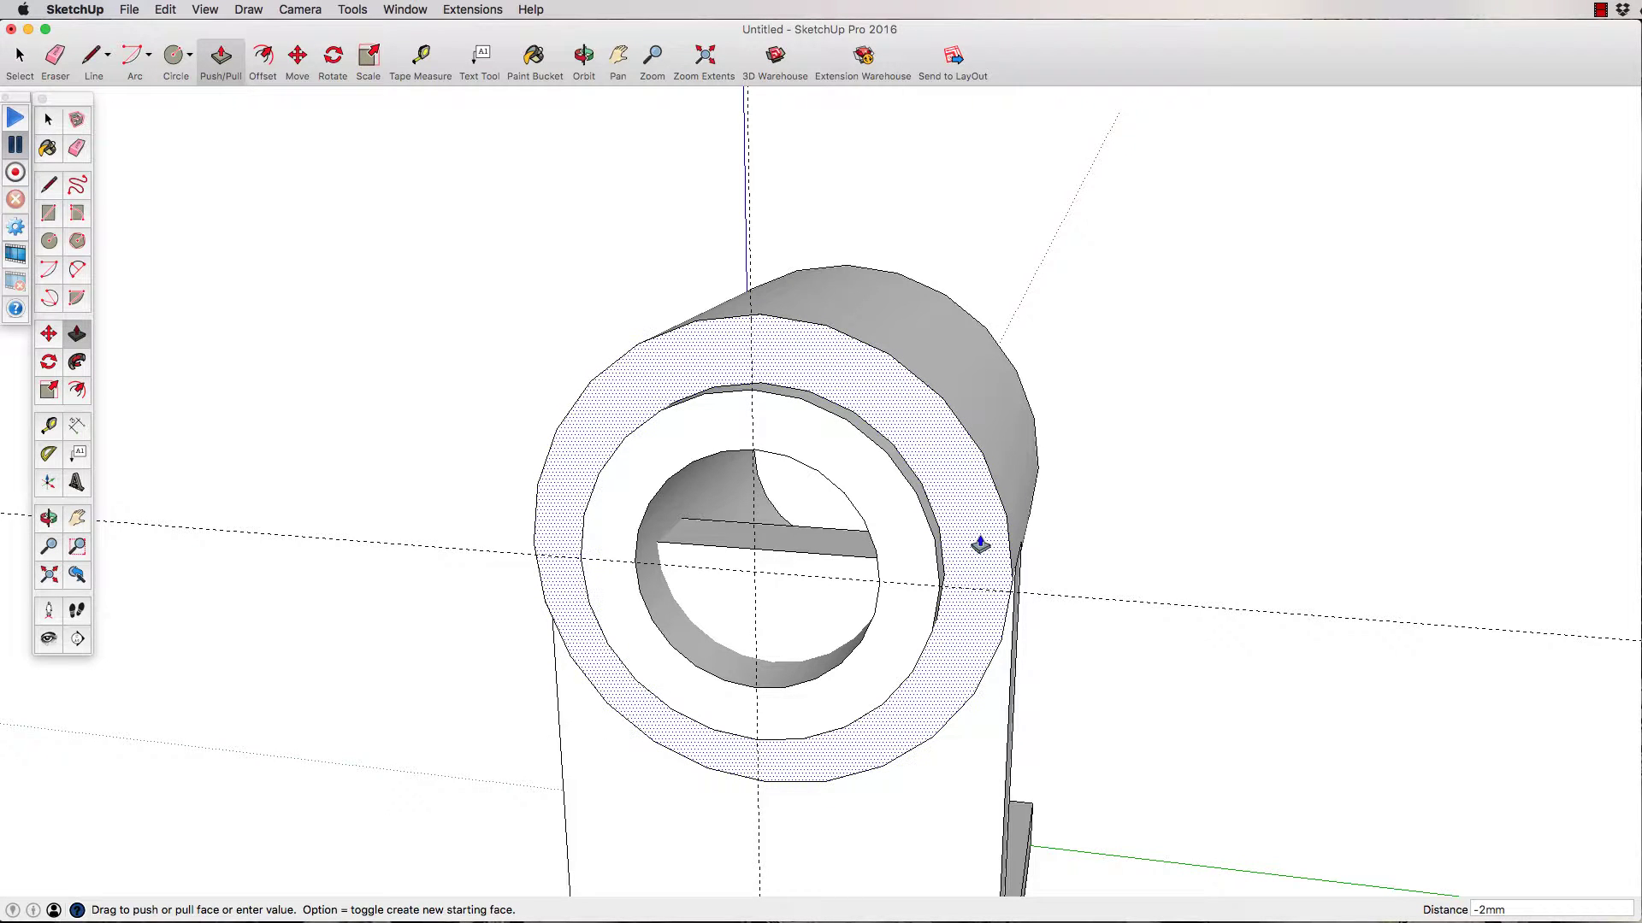
{"action": "key", "text": "Return"}
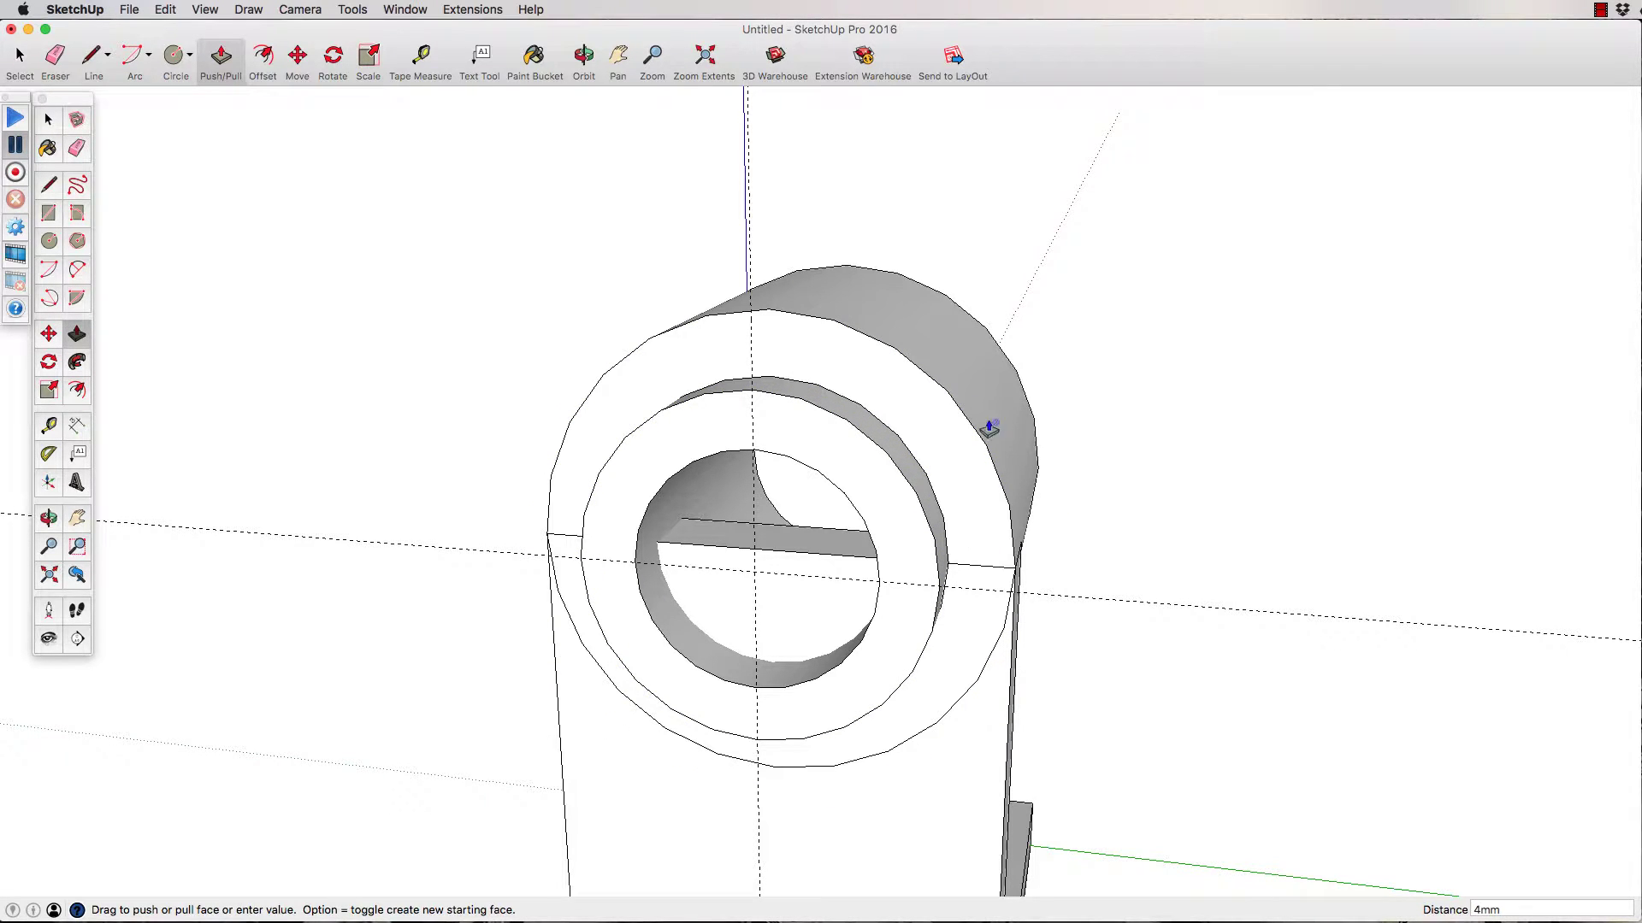
- View the stepped collar up close from the side and delete all guides from the model
{"action": "left_click", "coordinate": [584, 58]}
{"action": "left_click_drag", "start_coordinate": [716, 230], "coordinate": [345, 283]}
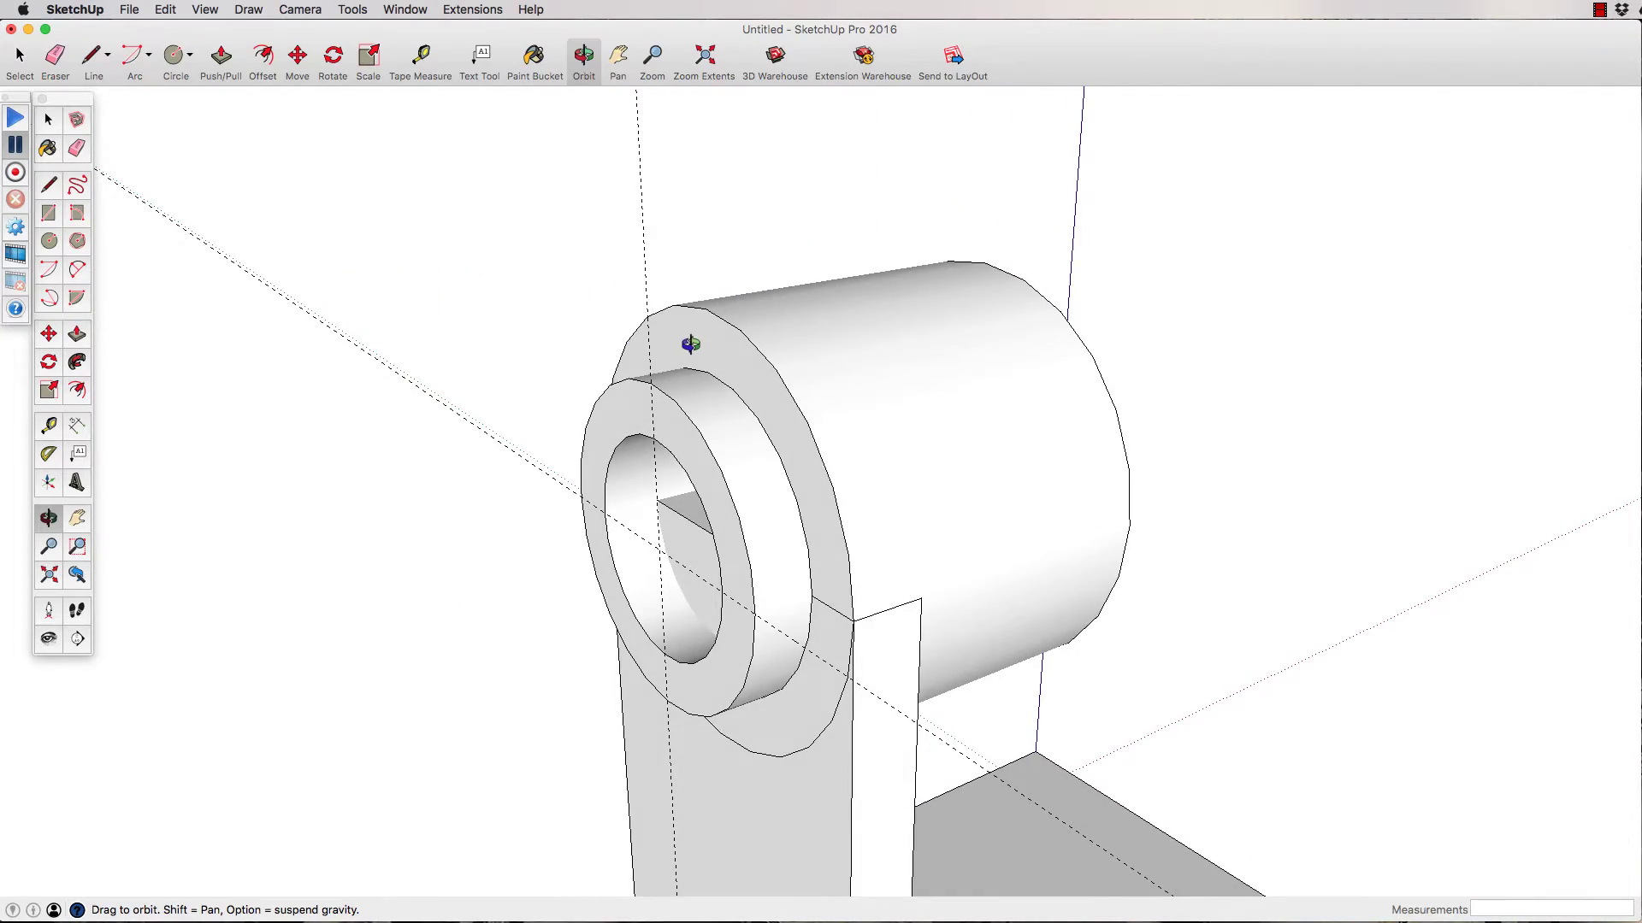
{"action": "scroll", "coordinate": [684, 342], "scroll_direction": "up", "scroll_amount": 6}
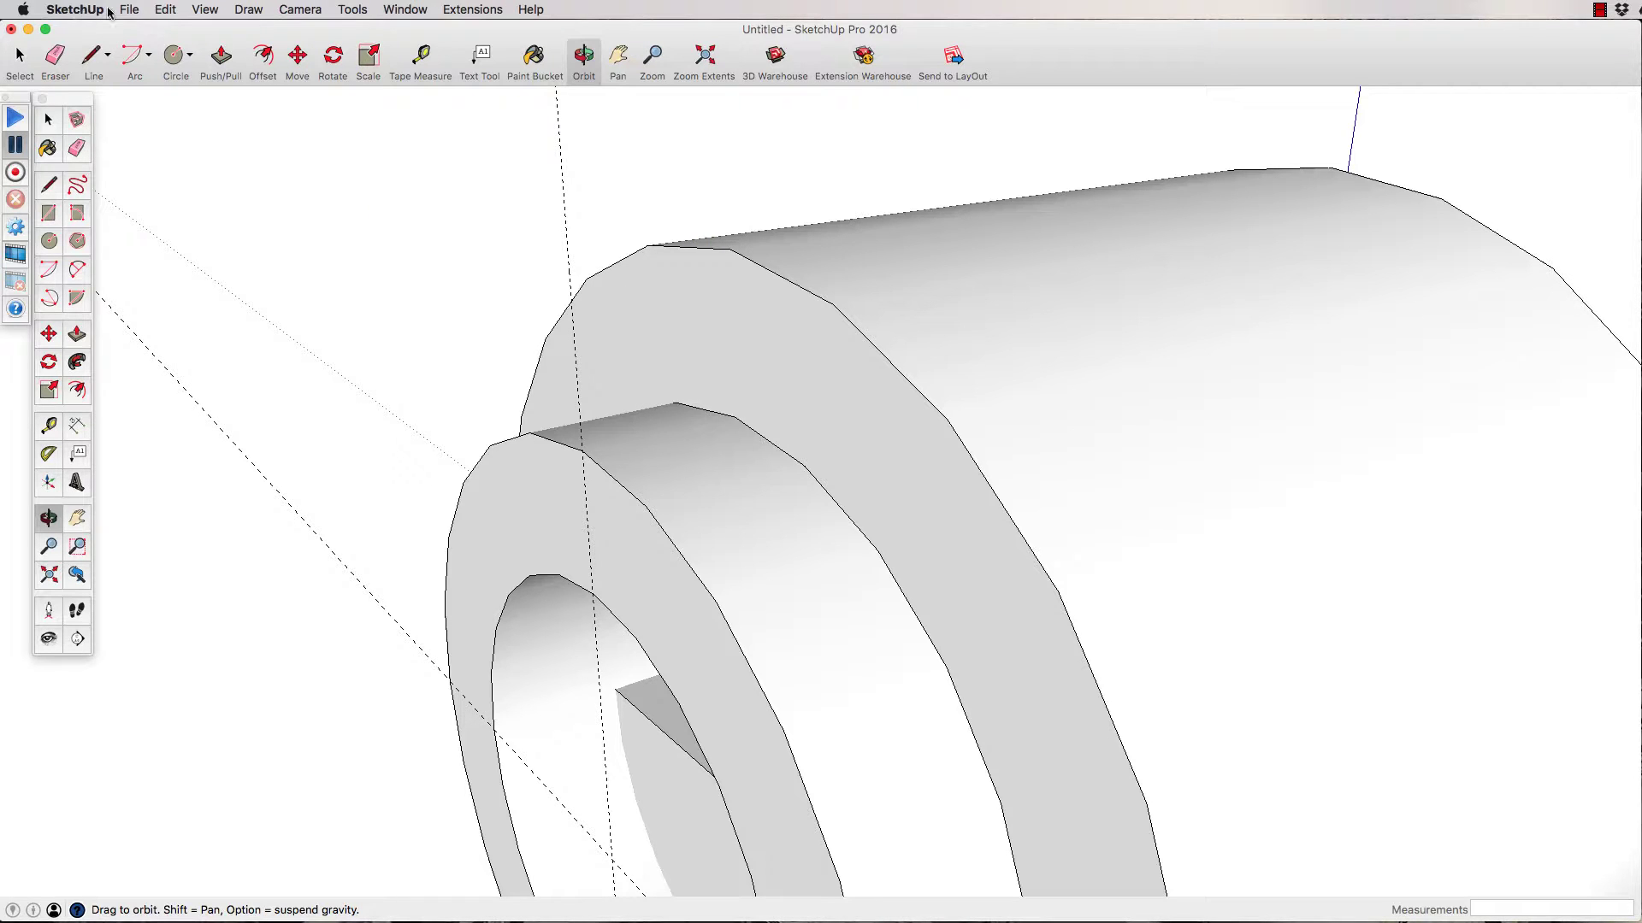
{"action": "left_click", "coordinate": [171, 12]}
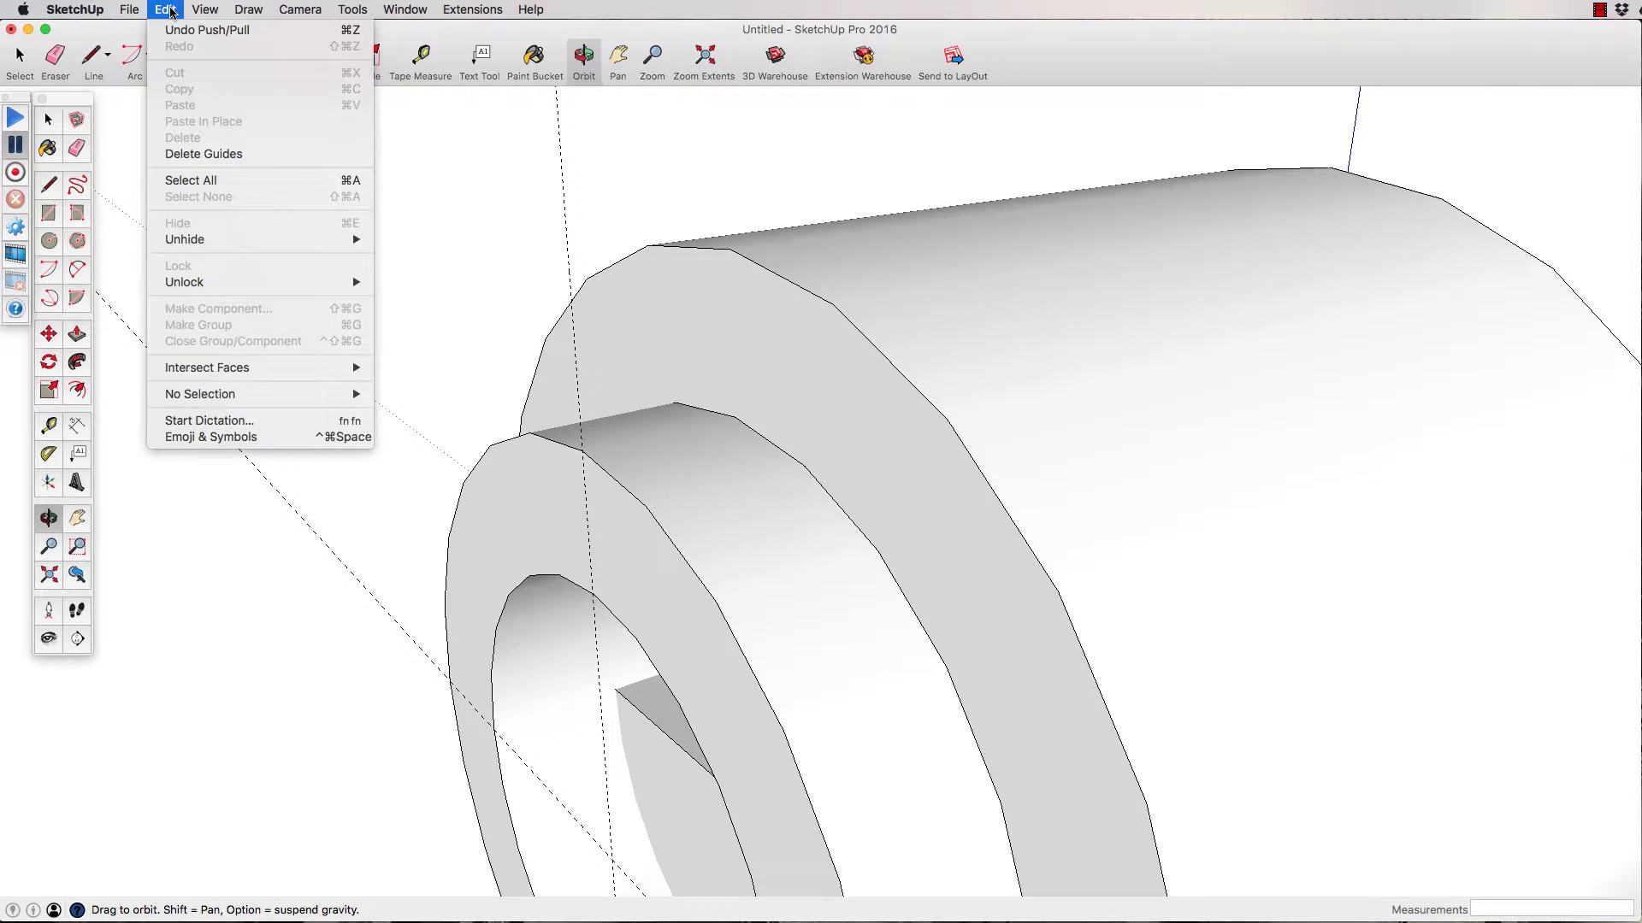
{"action": "left_click", "coordinate": [188, 154]}
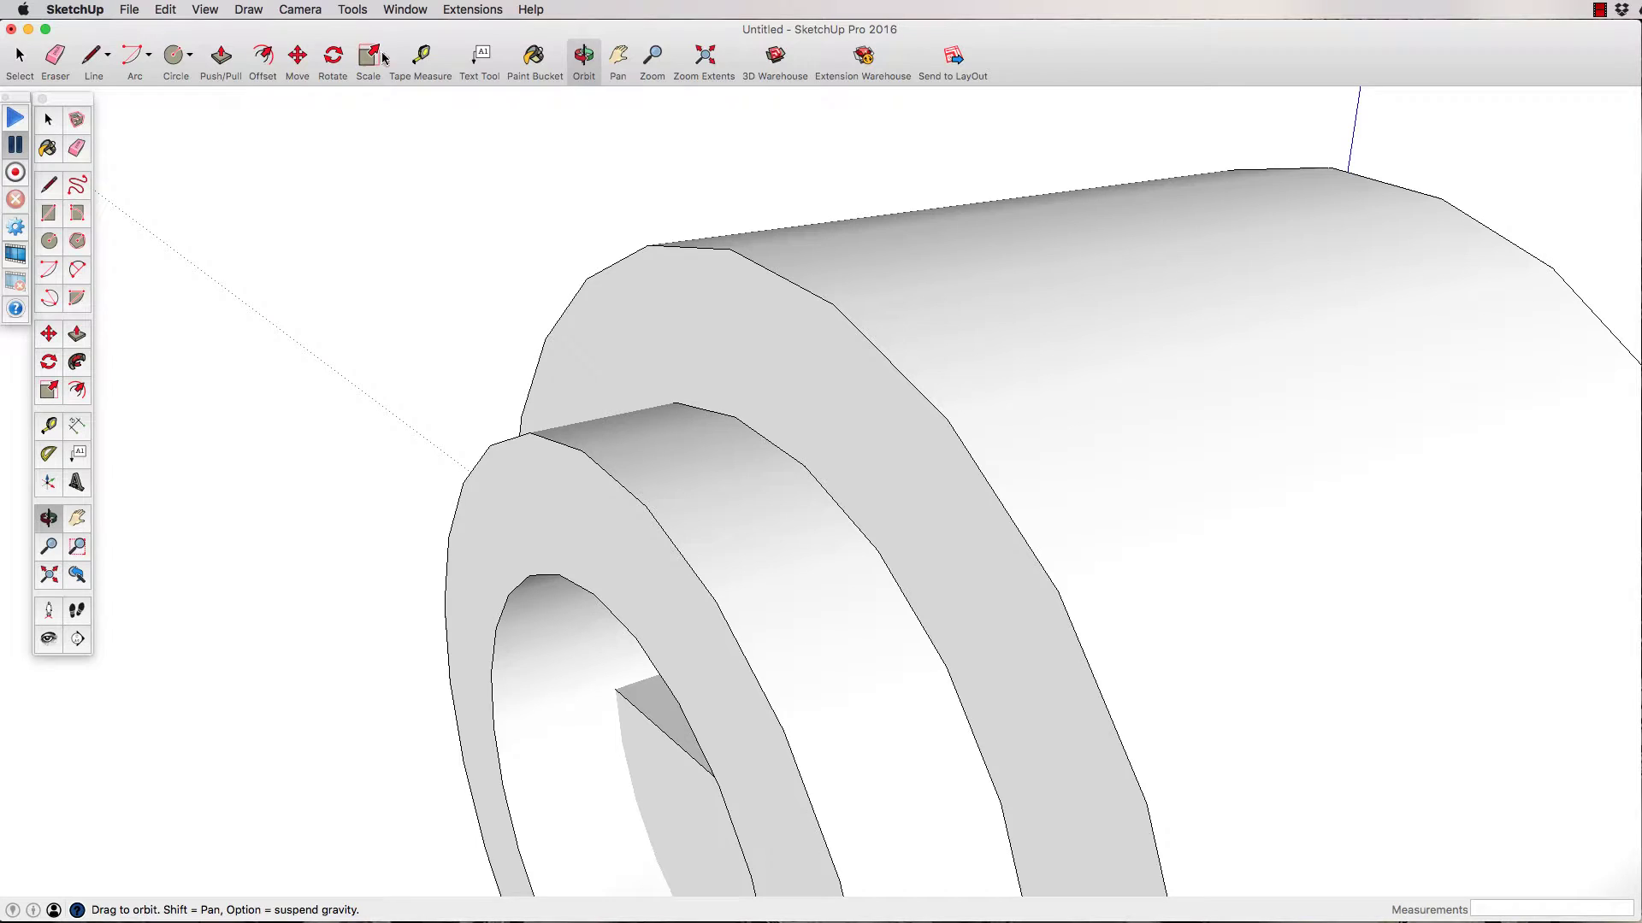
- Measure the collar's depth between its front edge and its base on the recessed ring face
{"action": "left_click", "coordinate": [421, 56]}
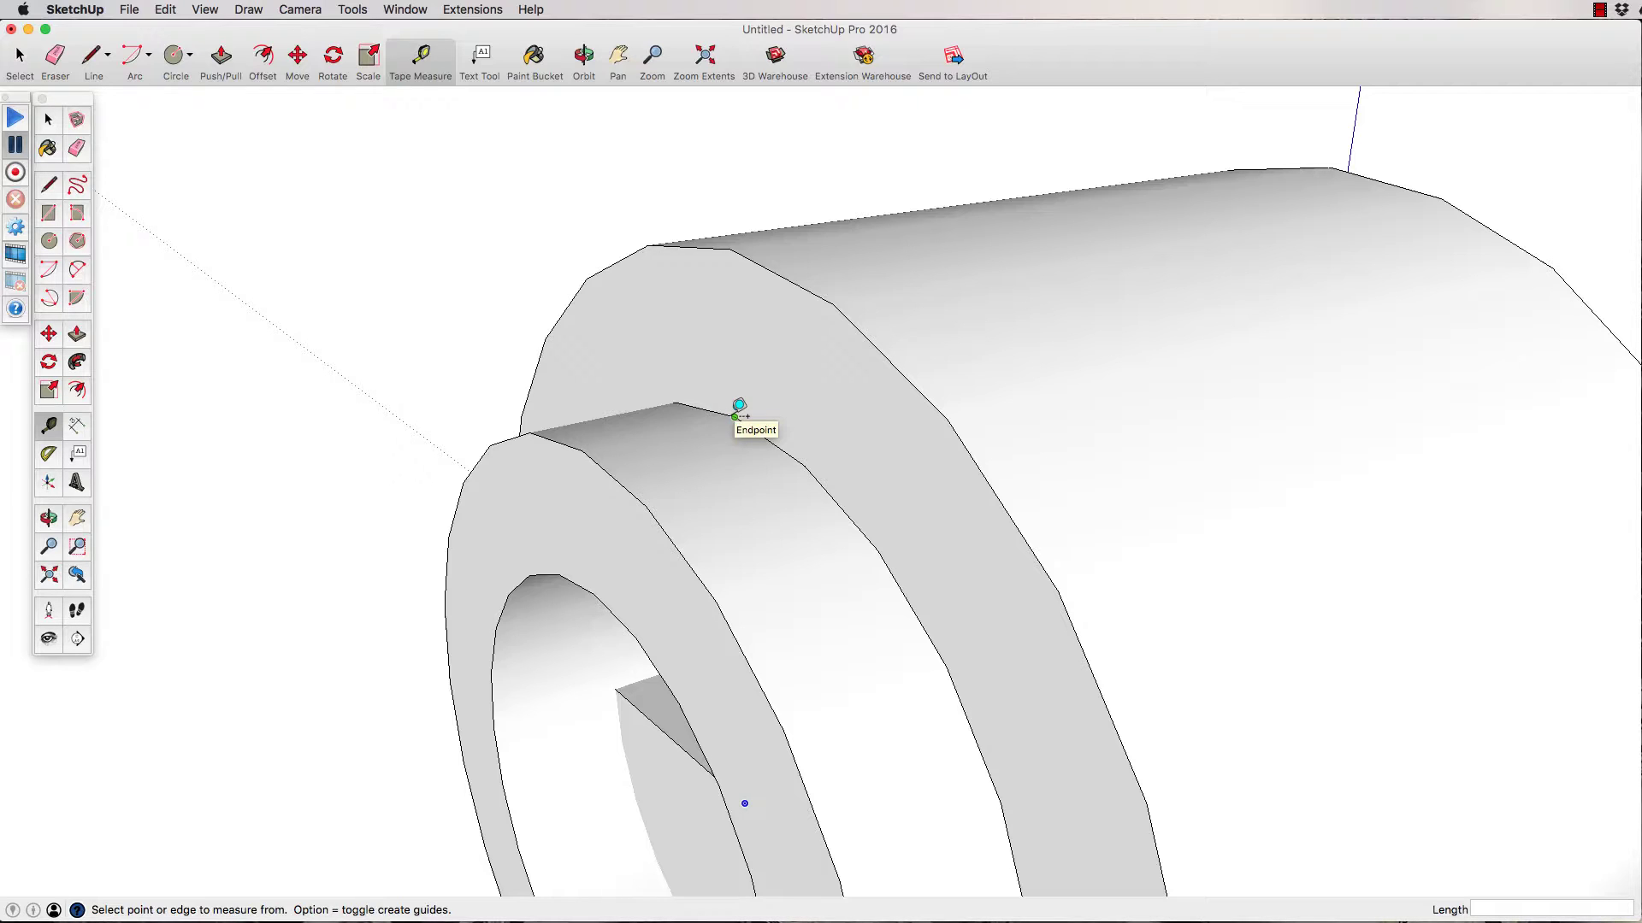
{"action": "left_click", "coordinate": [593, 440]}
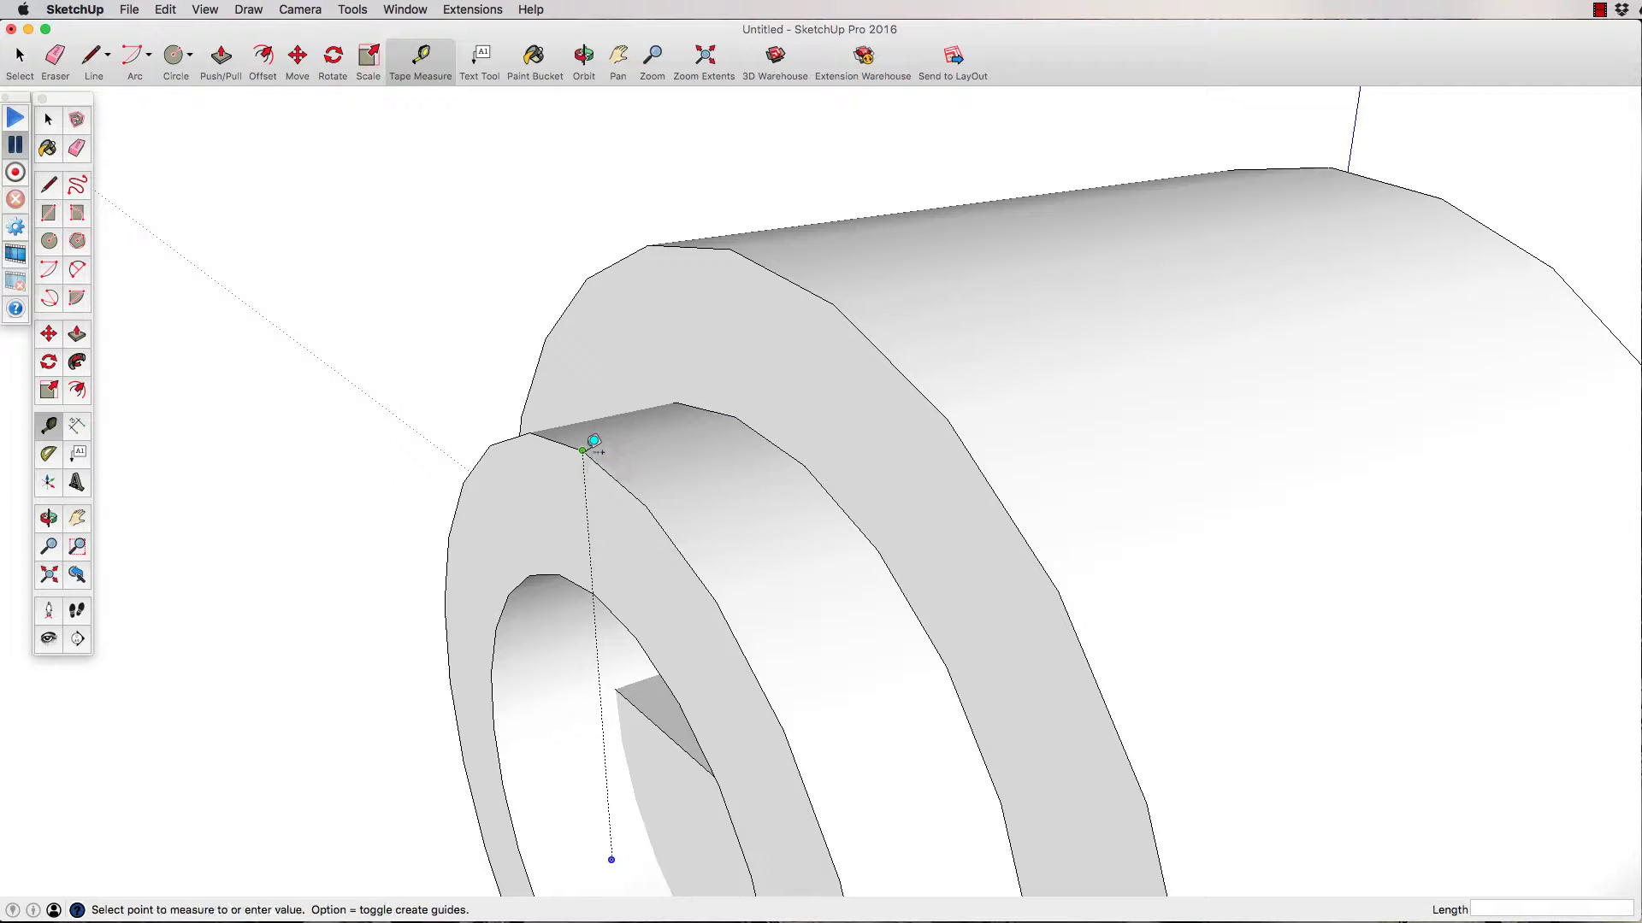
{"action": "left_click", "coordinate": [735, 417]}
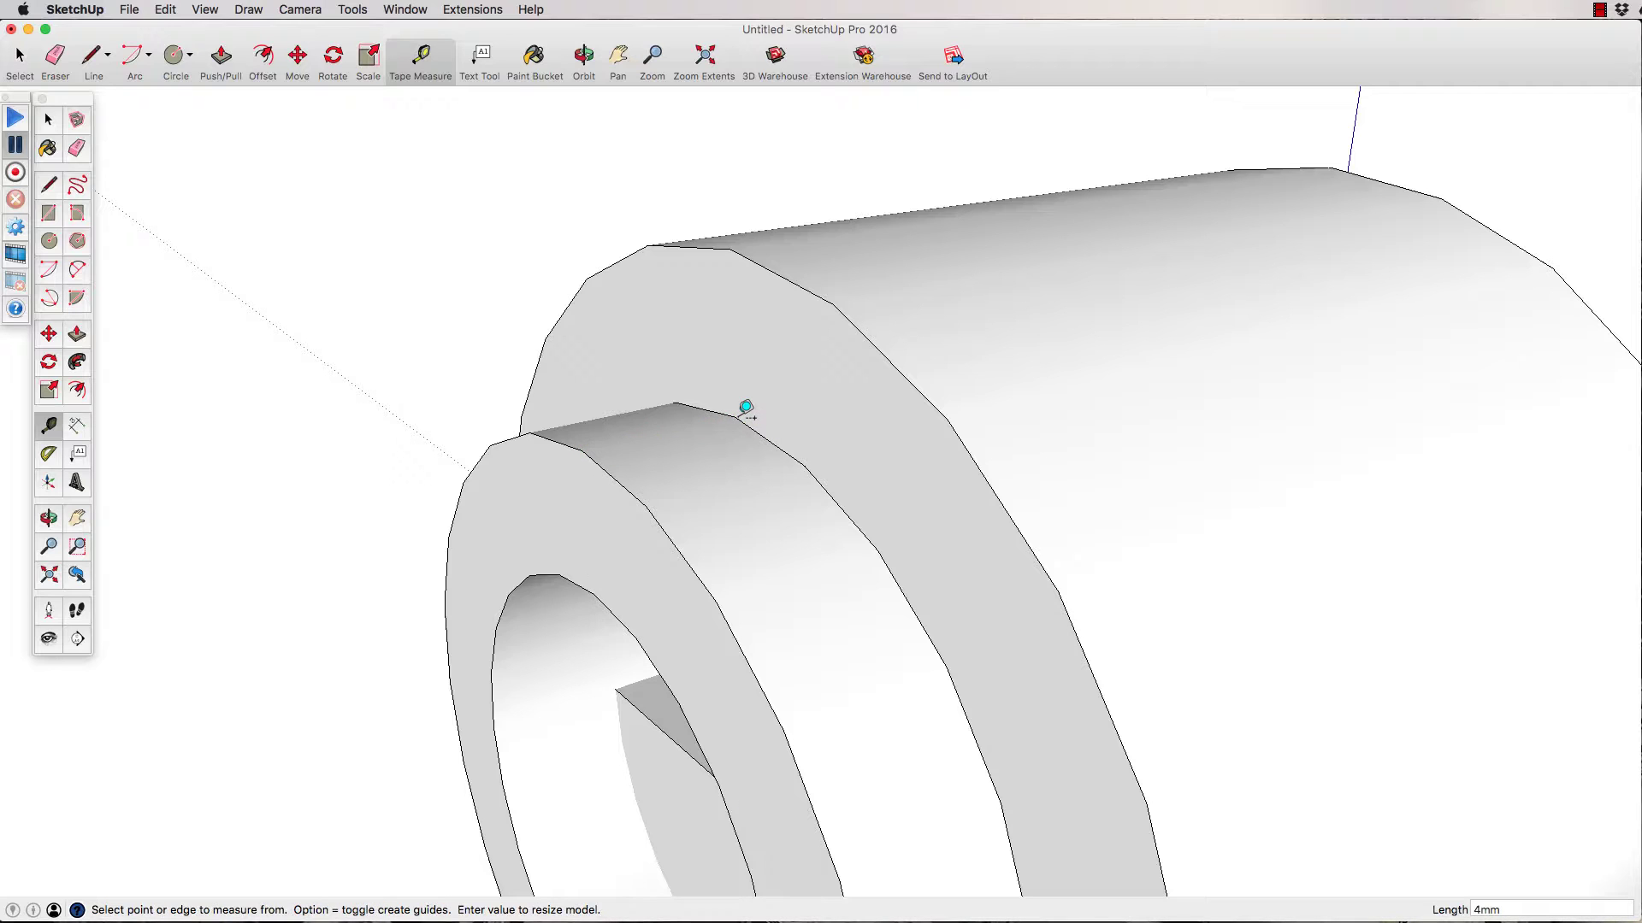
{"action": "left_click", "coordinate": [736, 417]}
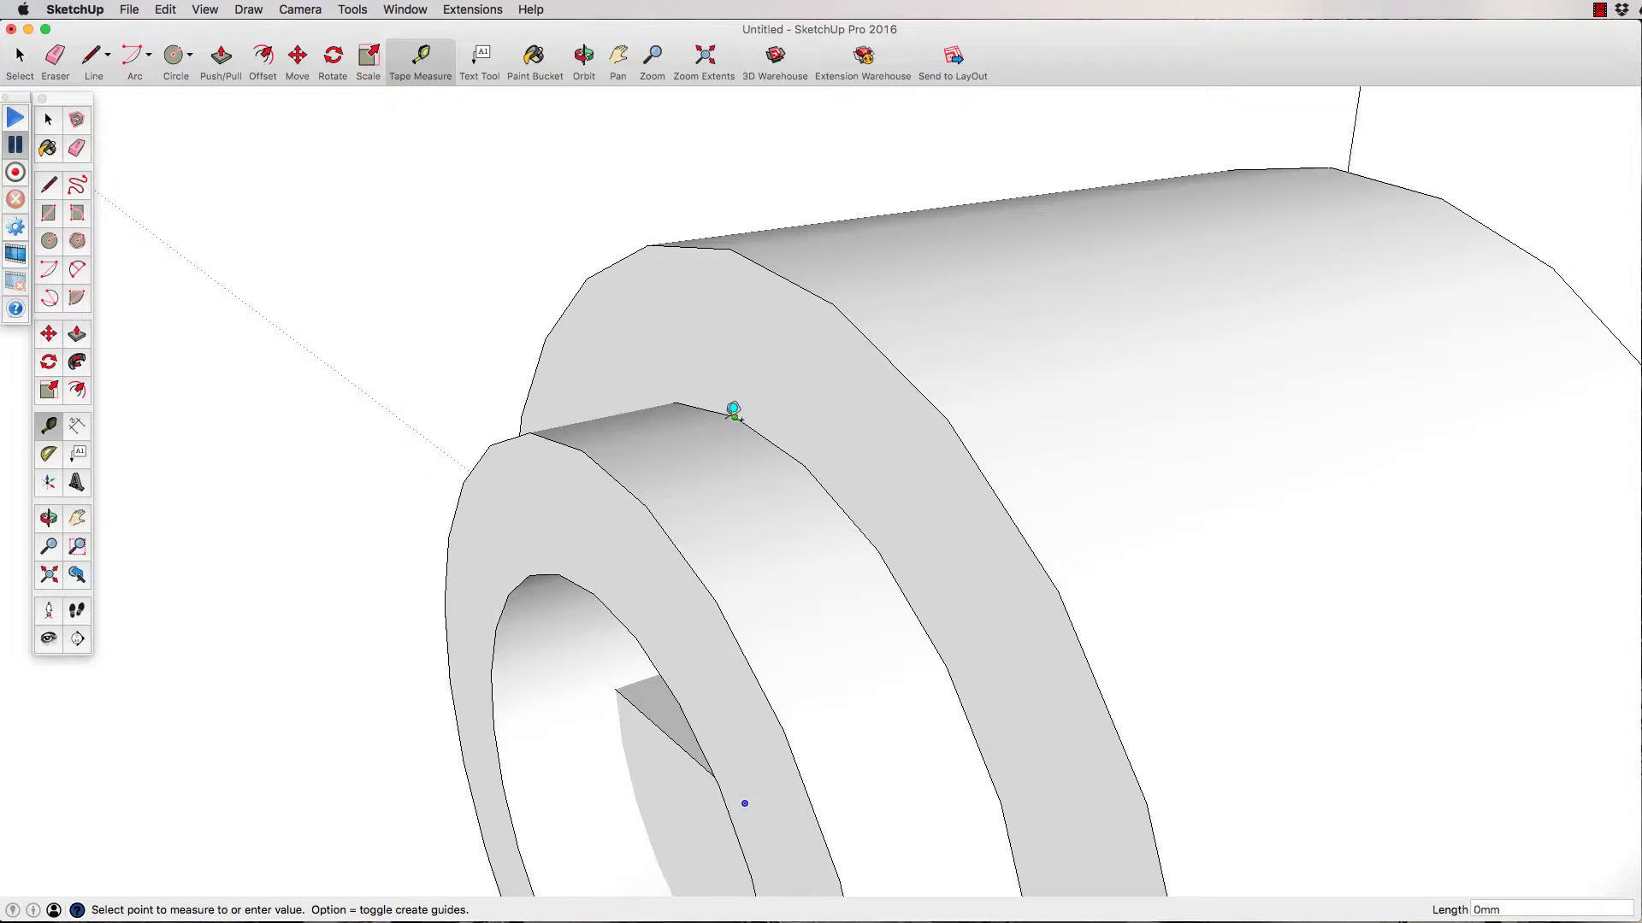
{"action": "left_click", "coordinate": [601, 437]}
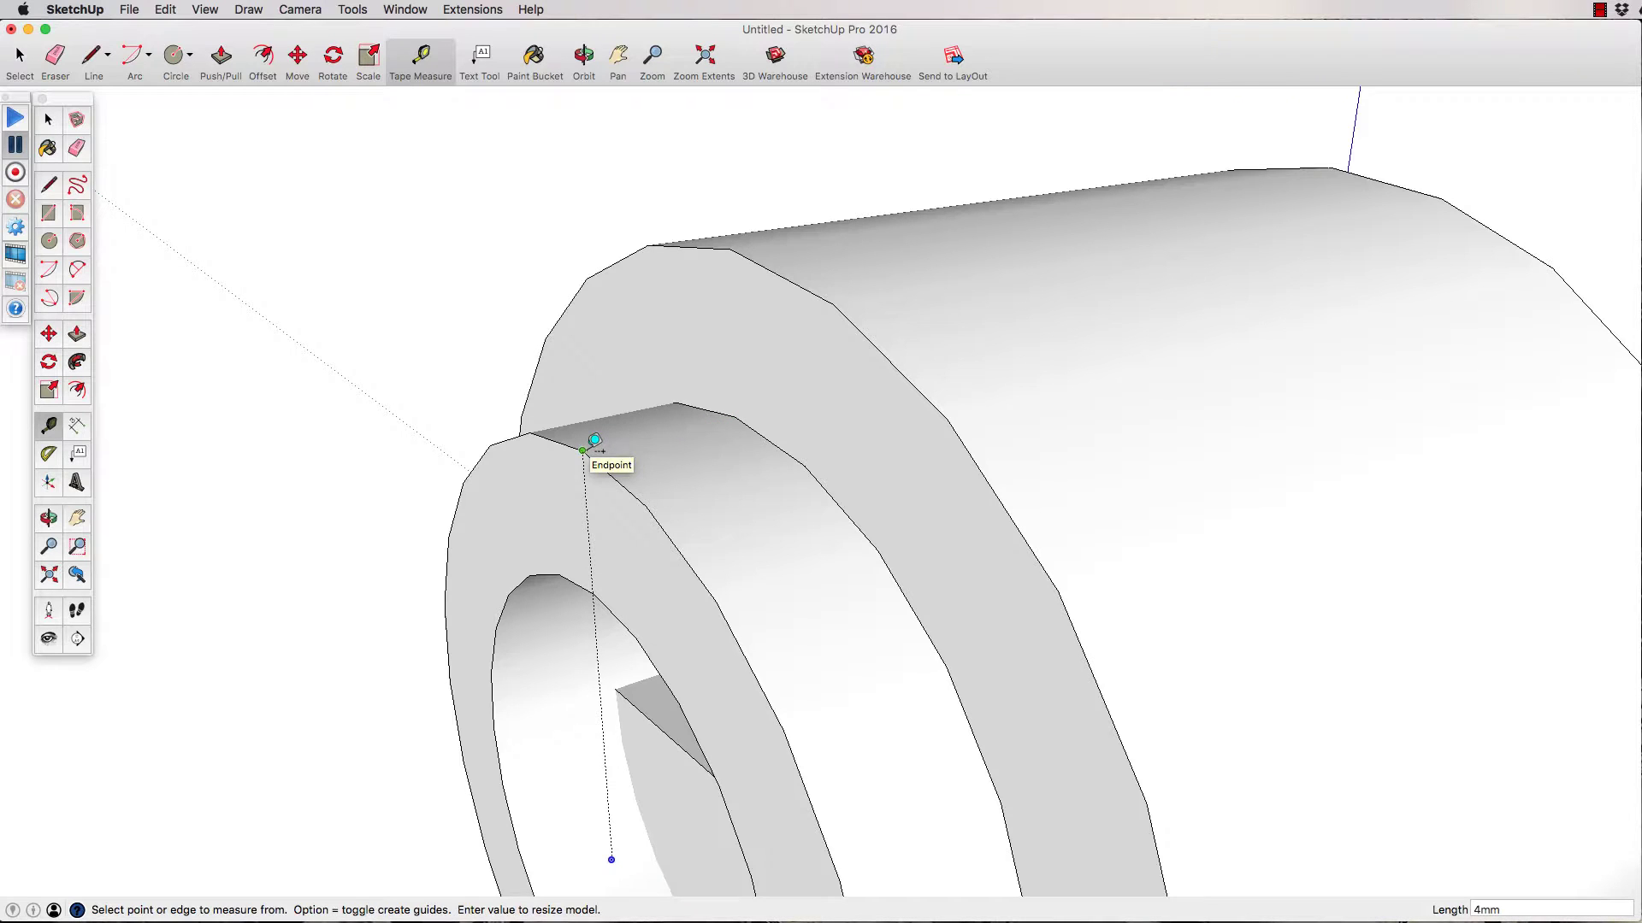
{"action": "left_click", "coordinate": [734, 417]}
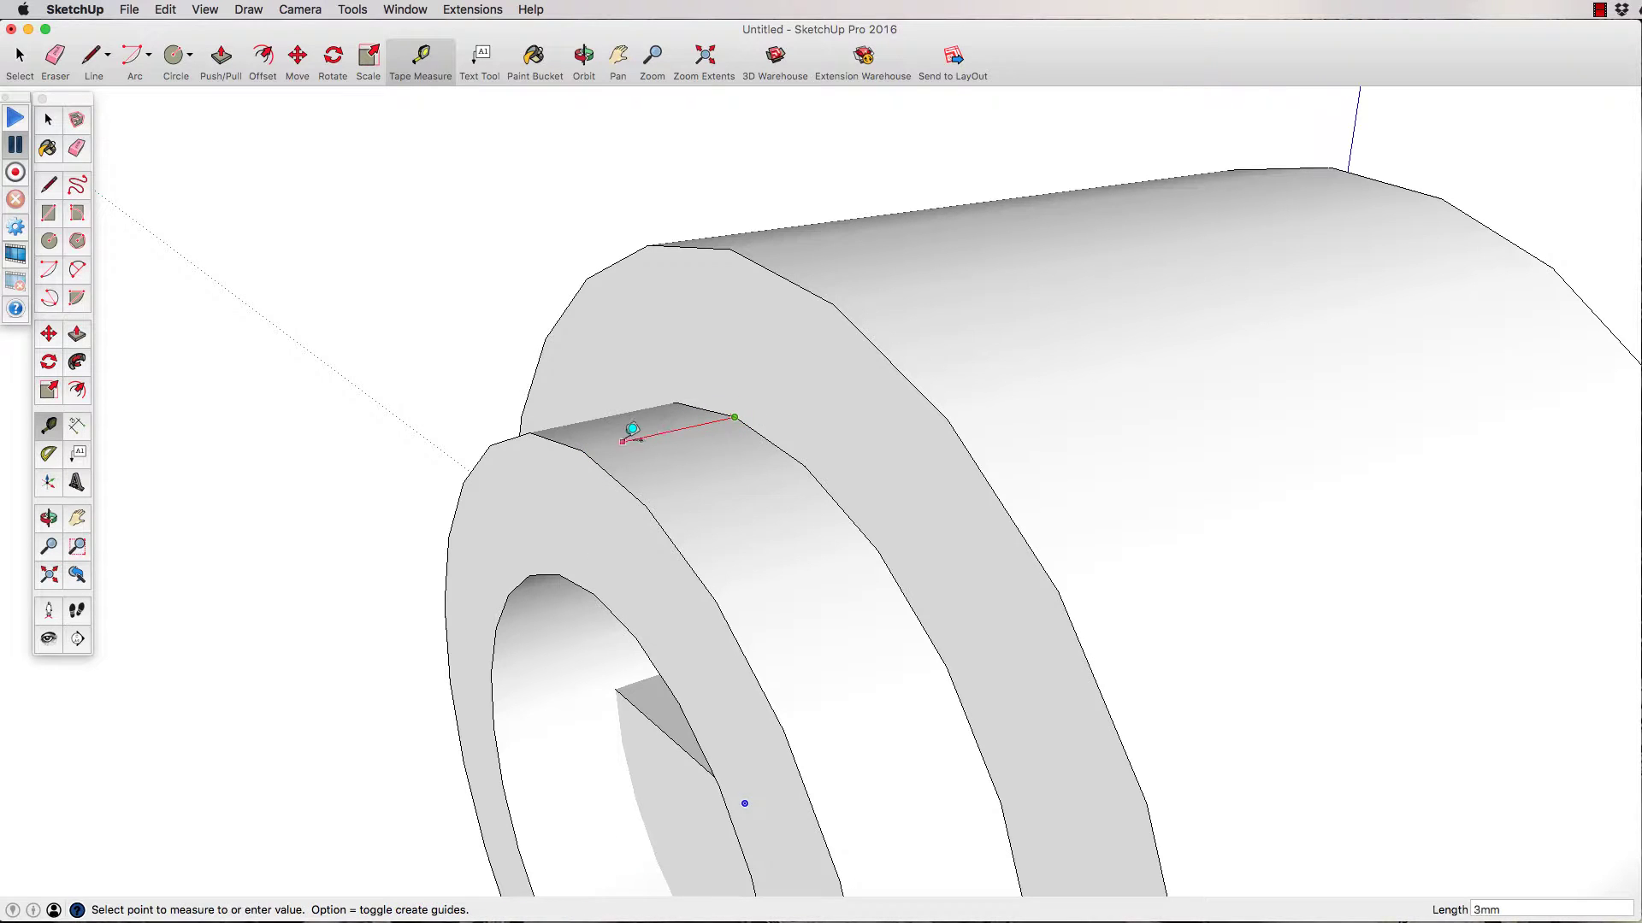
{"action": "left_click", "coordinate": [601, 437]}
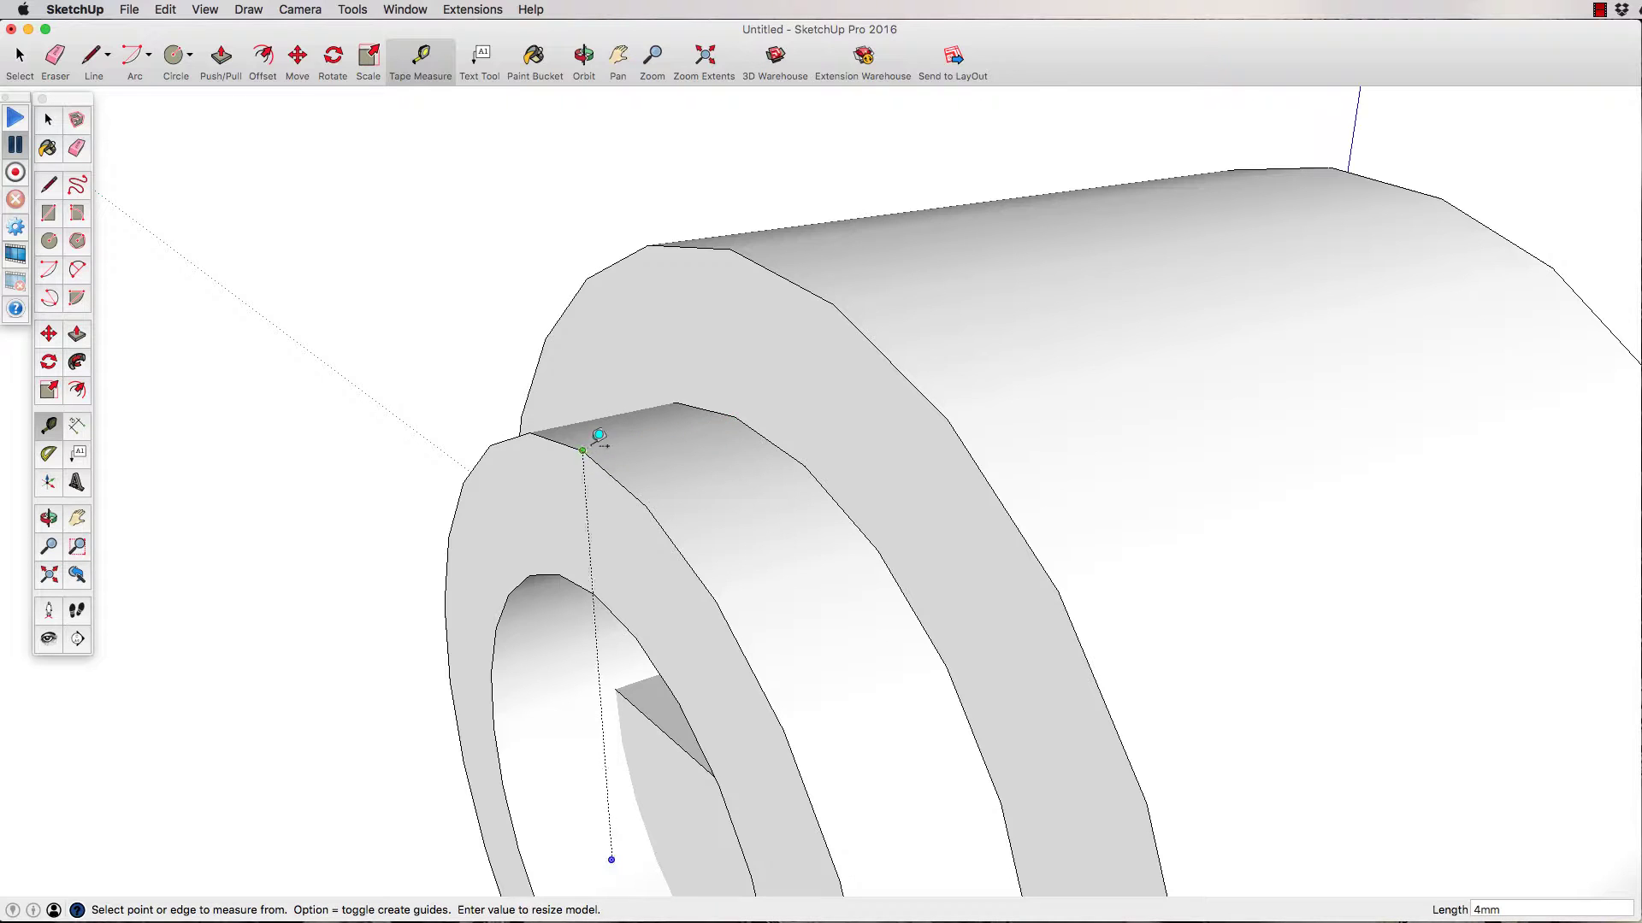
- Place a vertical guide through the top of the collar's base and the large cylinder's rim, checking the collar's depth
{"action": "left_click", "coordinate": [734, 417]}
{"action": "left_click", "coordinate": [736, 243]}
{"action": "left_click", "coordinate": [734, 417]}
{"action": "left_click", "coordinate": [597, 433]}
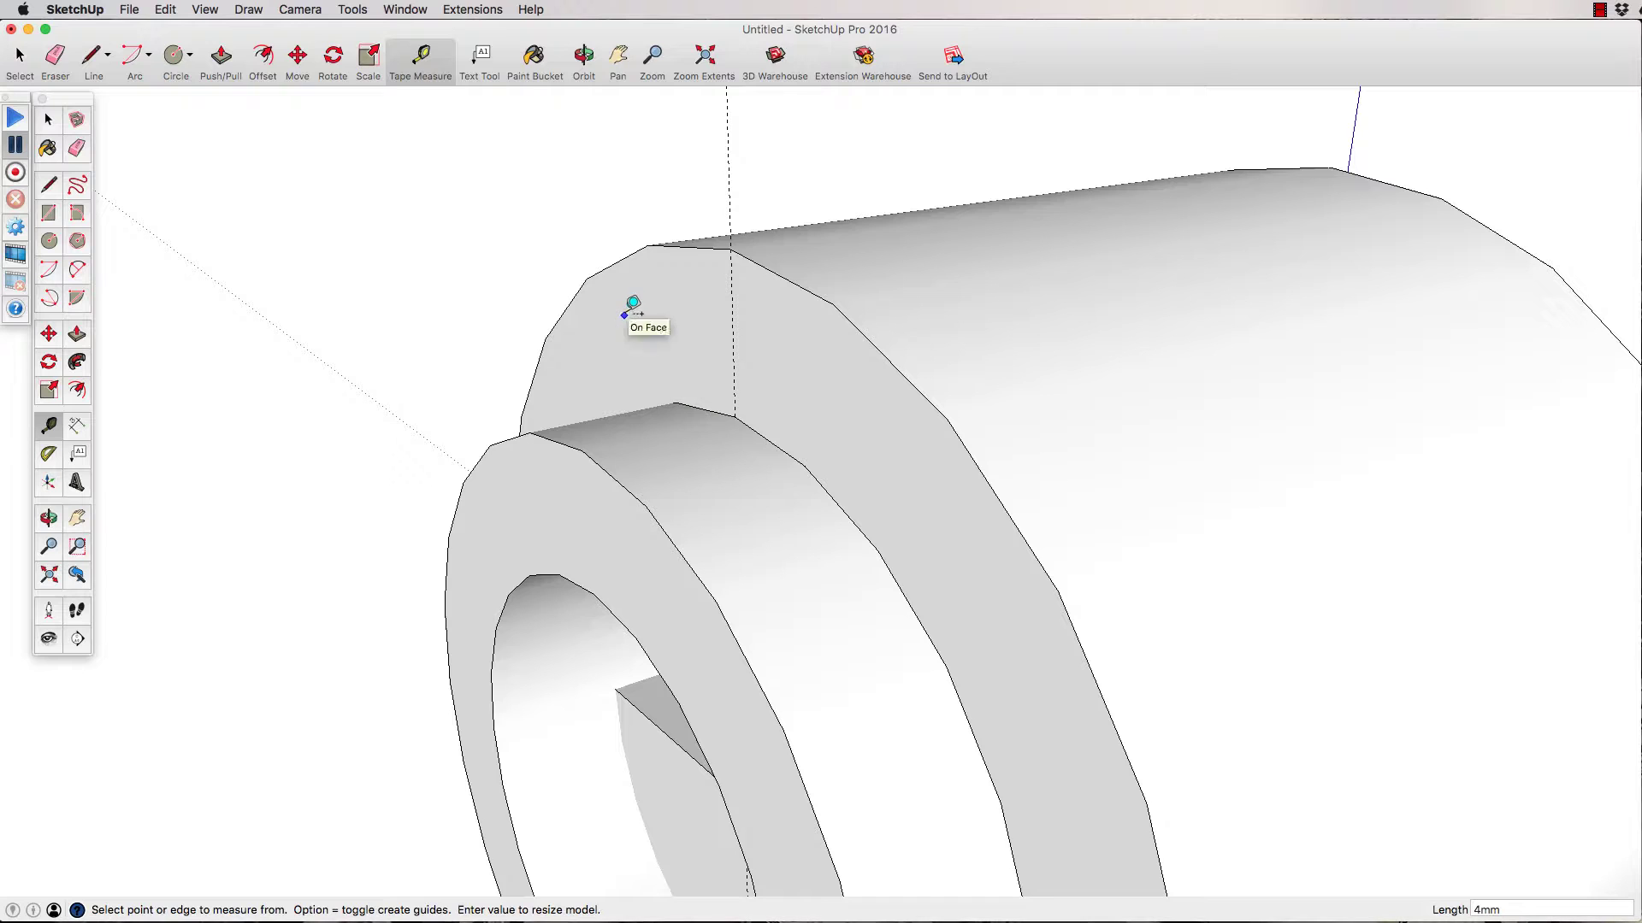
- Draw a two-point arc from the large cylinder's top rim to the collar's front edge, bulging about 1 mm inward toward the corner
{"action": "left_click", "coordinate": [133, 60]}
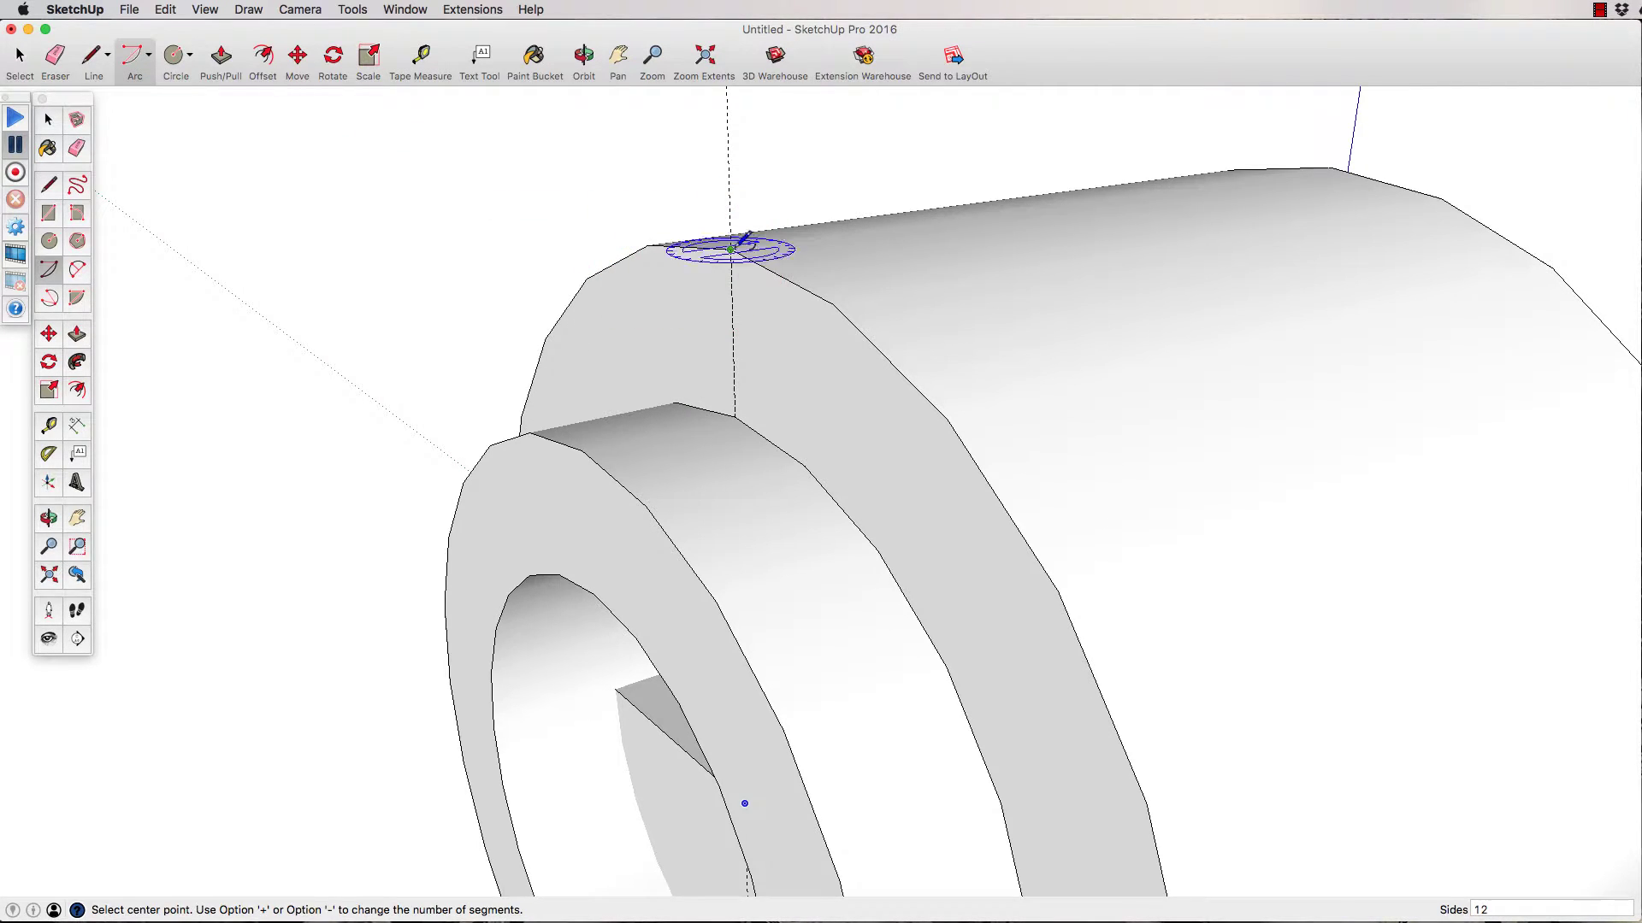
{"action": "left_click", "coordinate": [148, 56]}
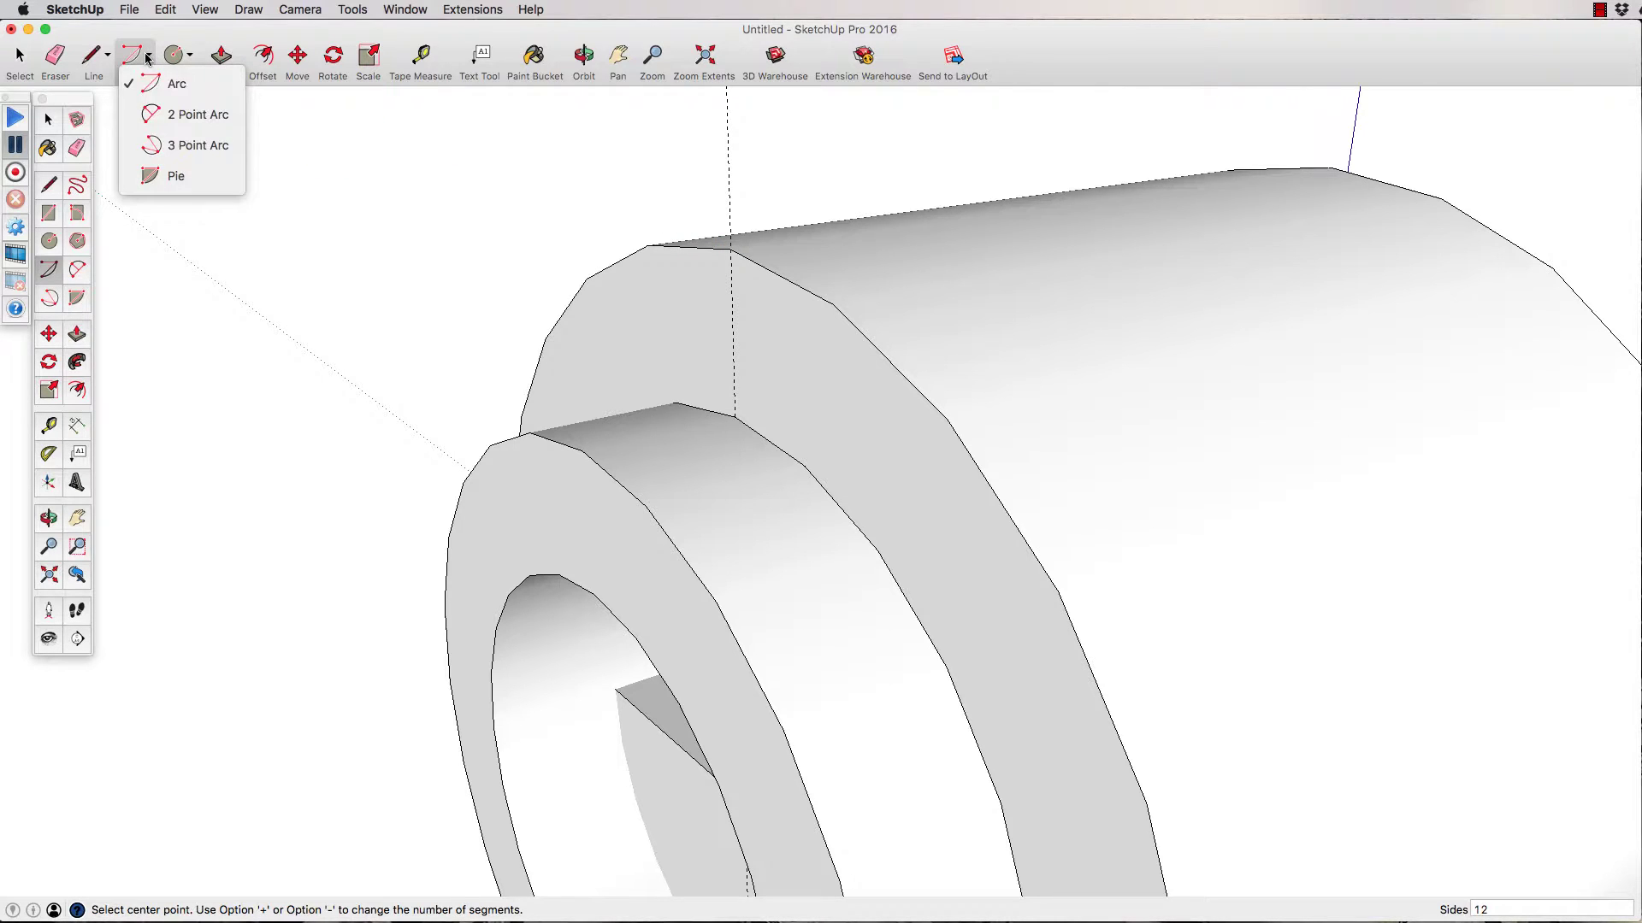
{"action": "left_click", "coordinate": [158, 119]}
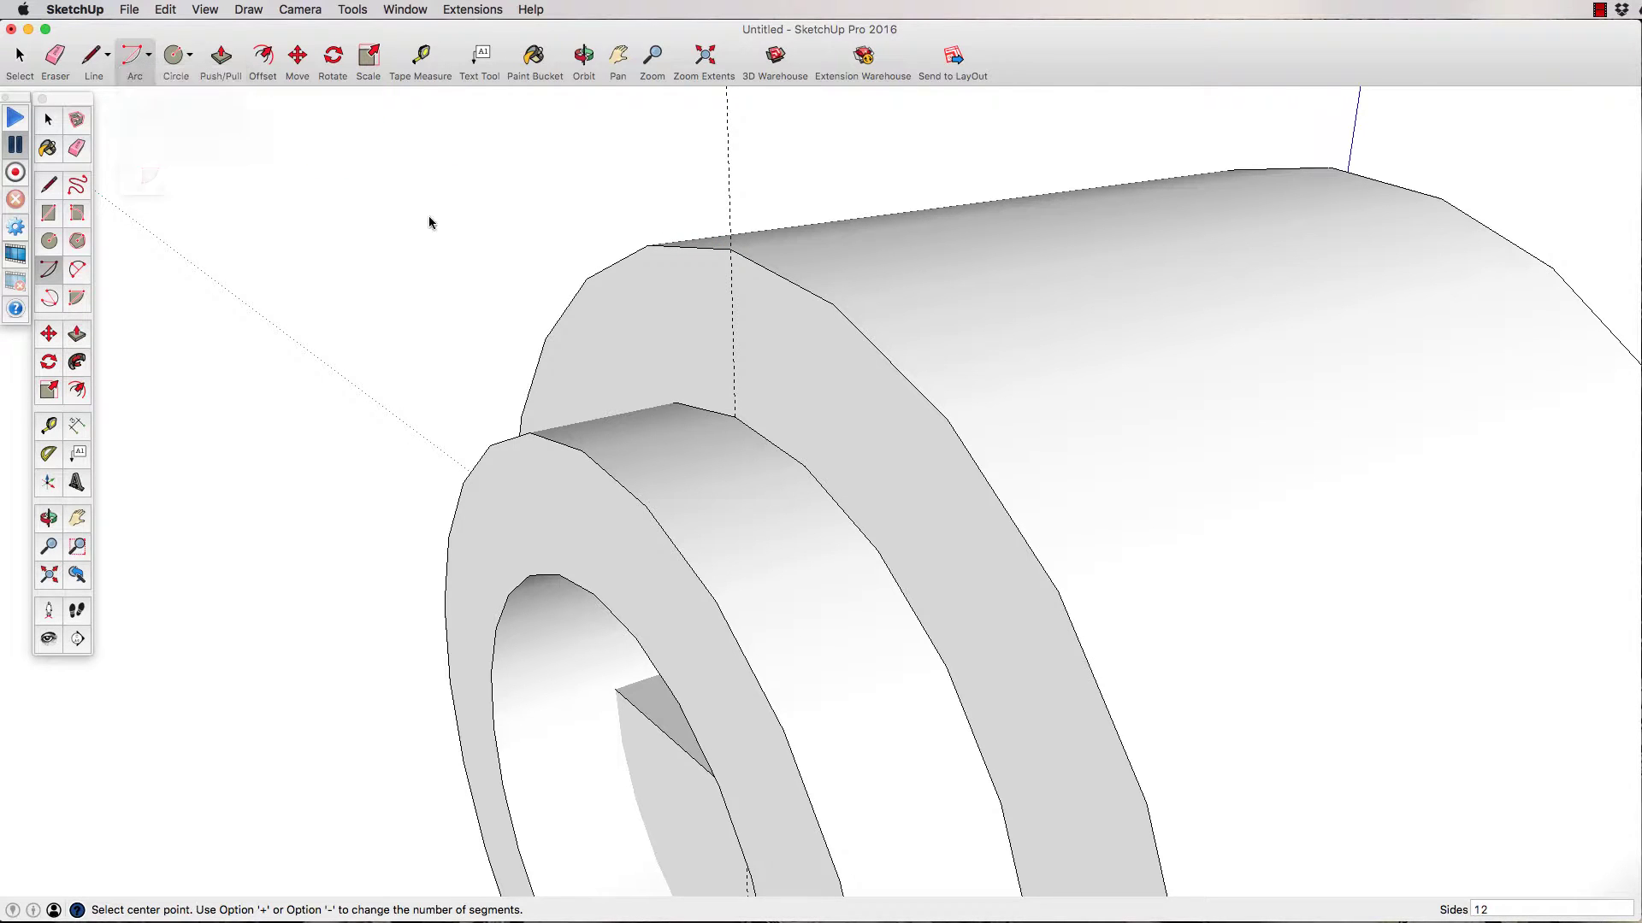
{"action": "left_click", "coordinate": [730, 249]}
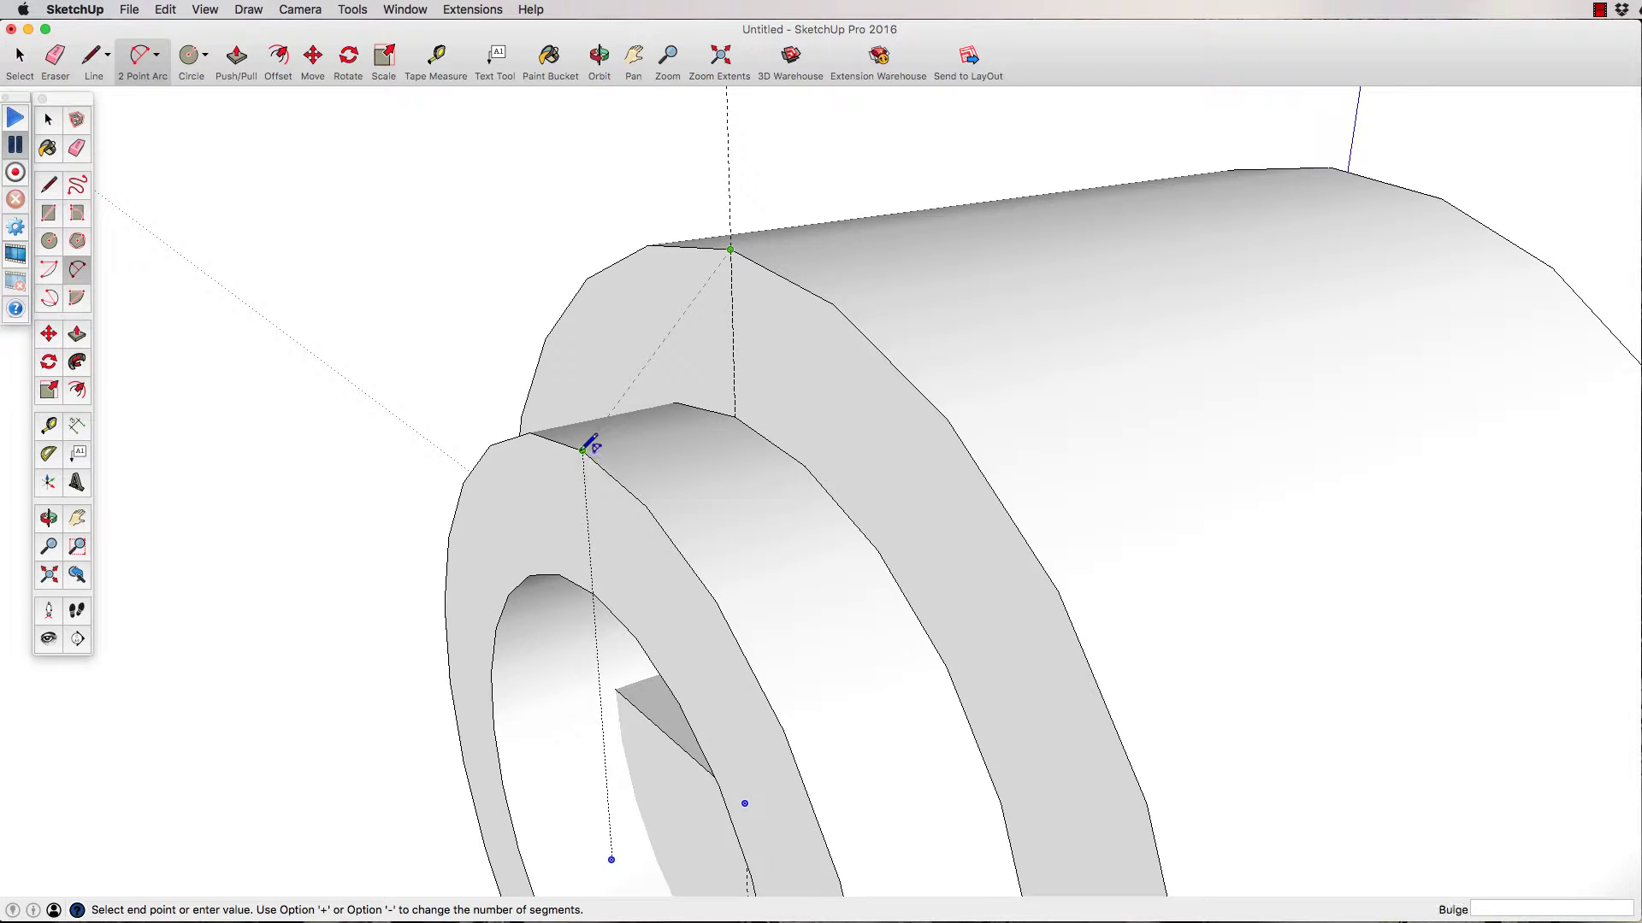
{"action": "left_click", "coordinate": [583, 450]}
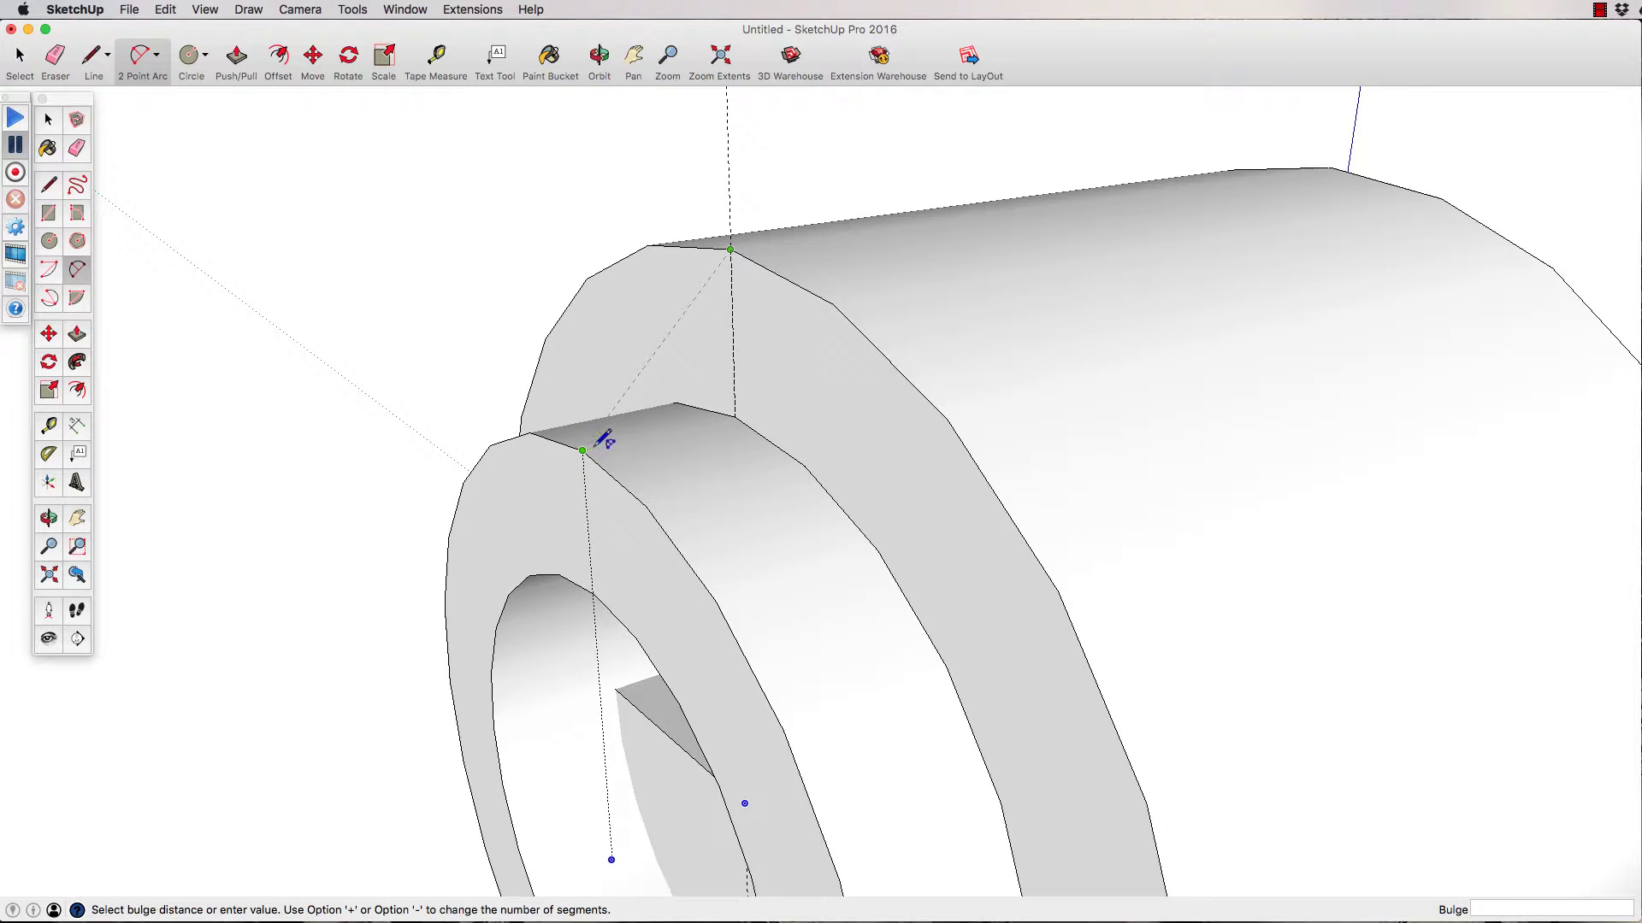
{"action": "left_click", "coordinate": [647, 430]}
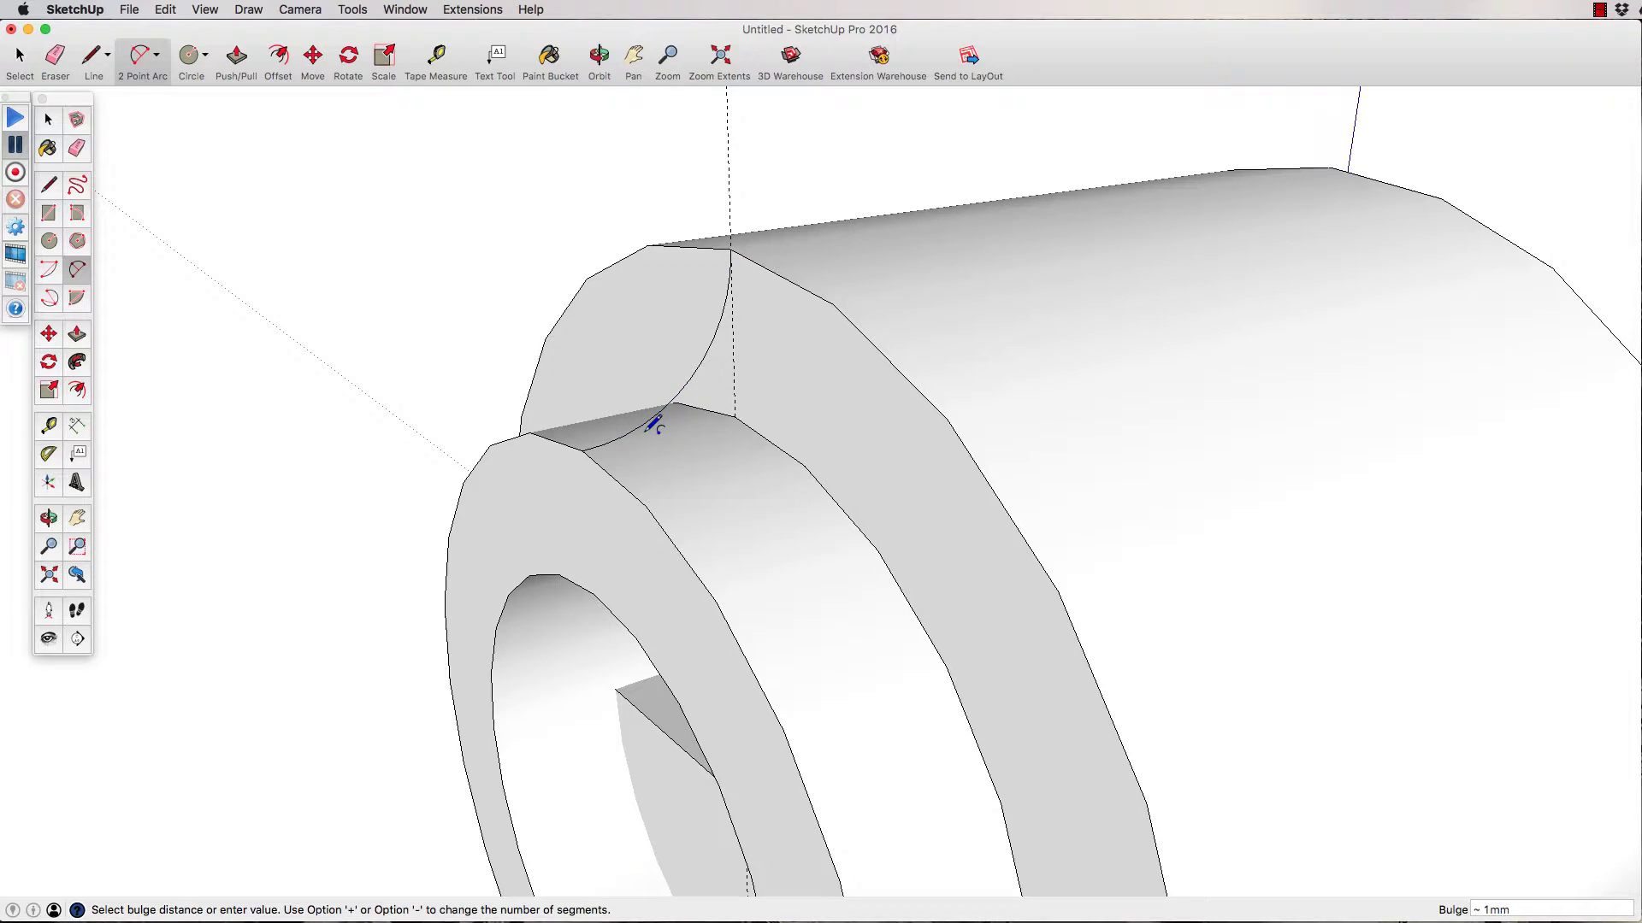
- Close the arc into a fillet profile face with lines along the collar to its base and 4 mm up to the large rim
{"action": "key", "text": "l"}
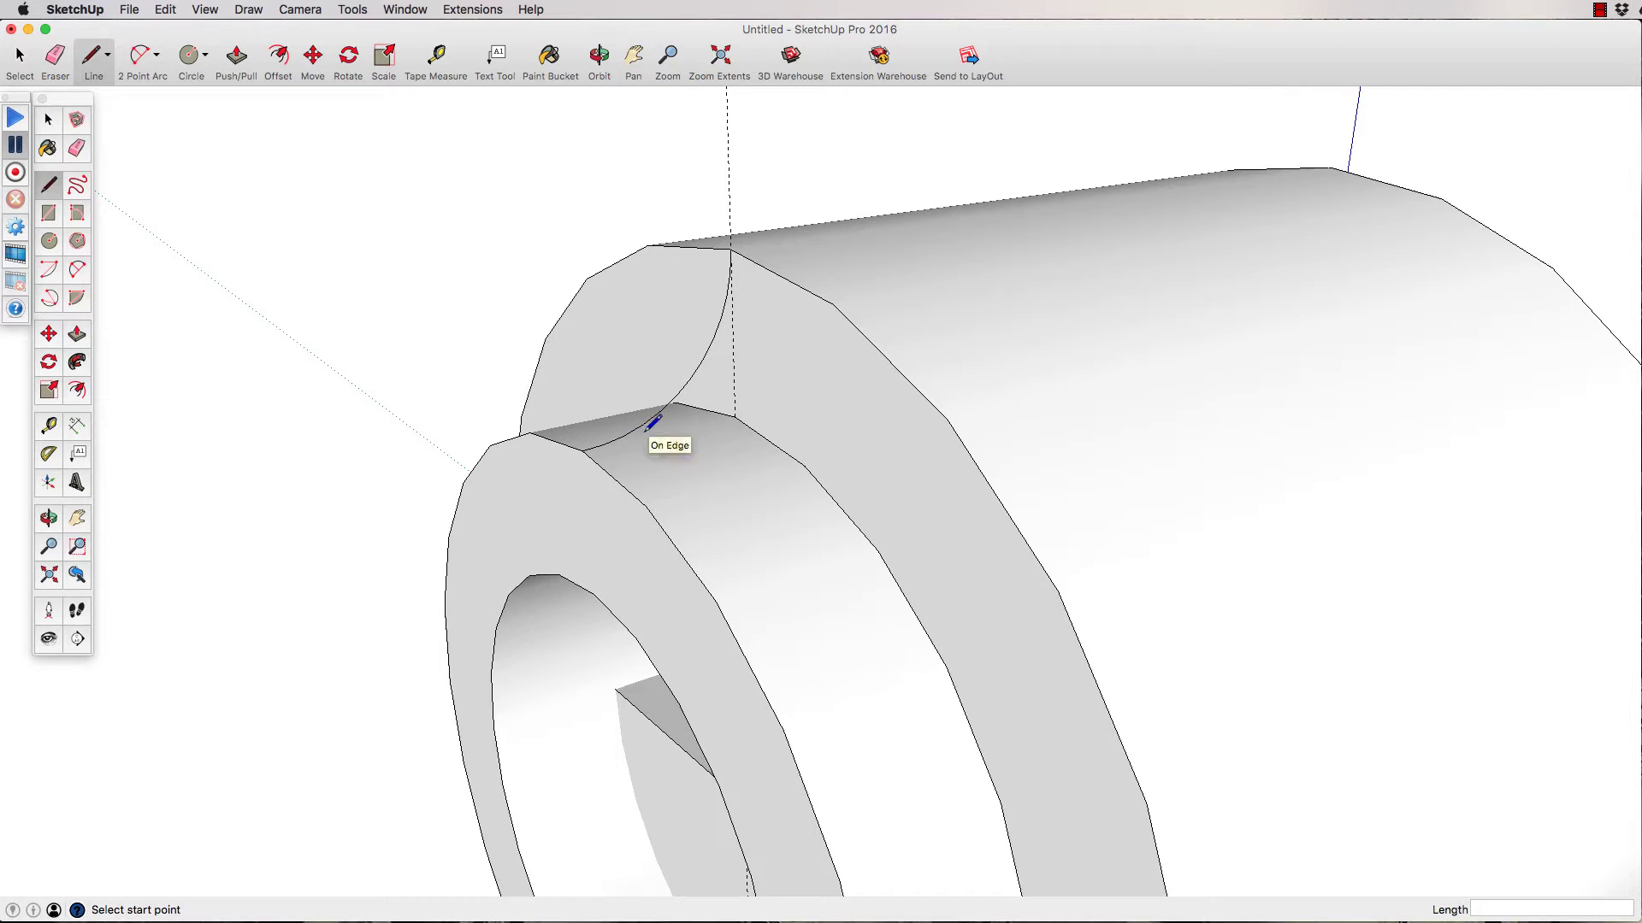
{"action": "left_click", "coordinate": [582, 450]}
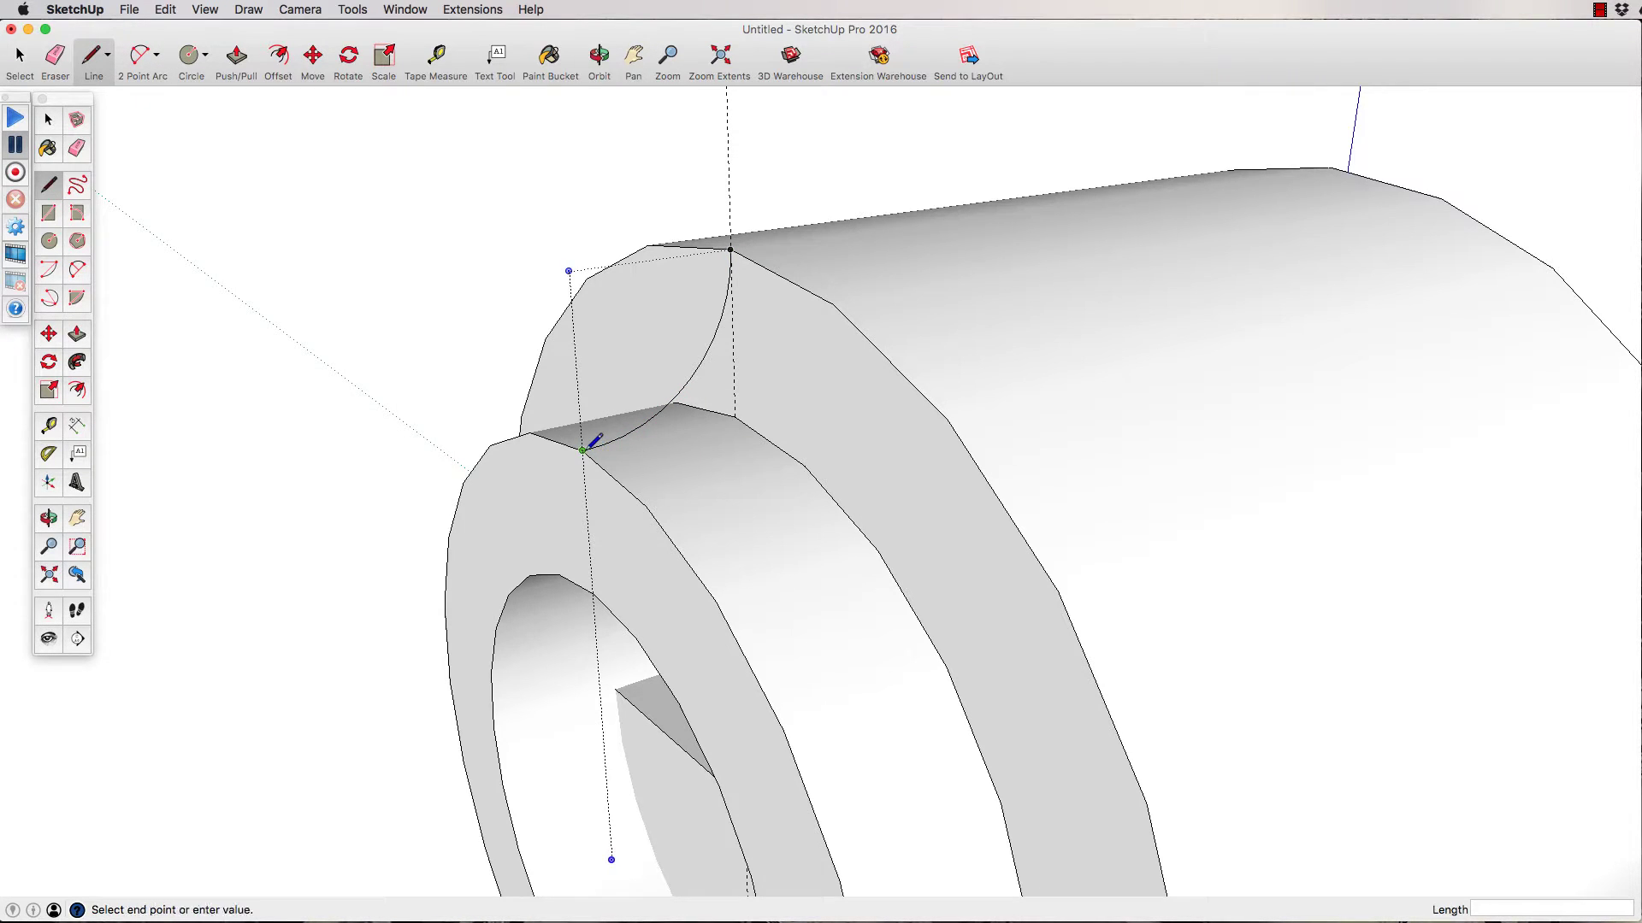
{"action": "left_click", "coordinate": [734, 416]}
{"action": "left_click", "coordinate": [735, 417]}
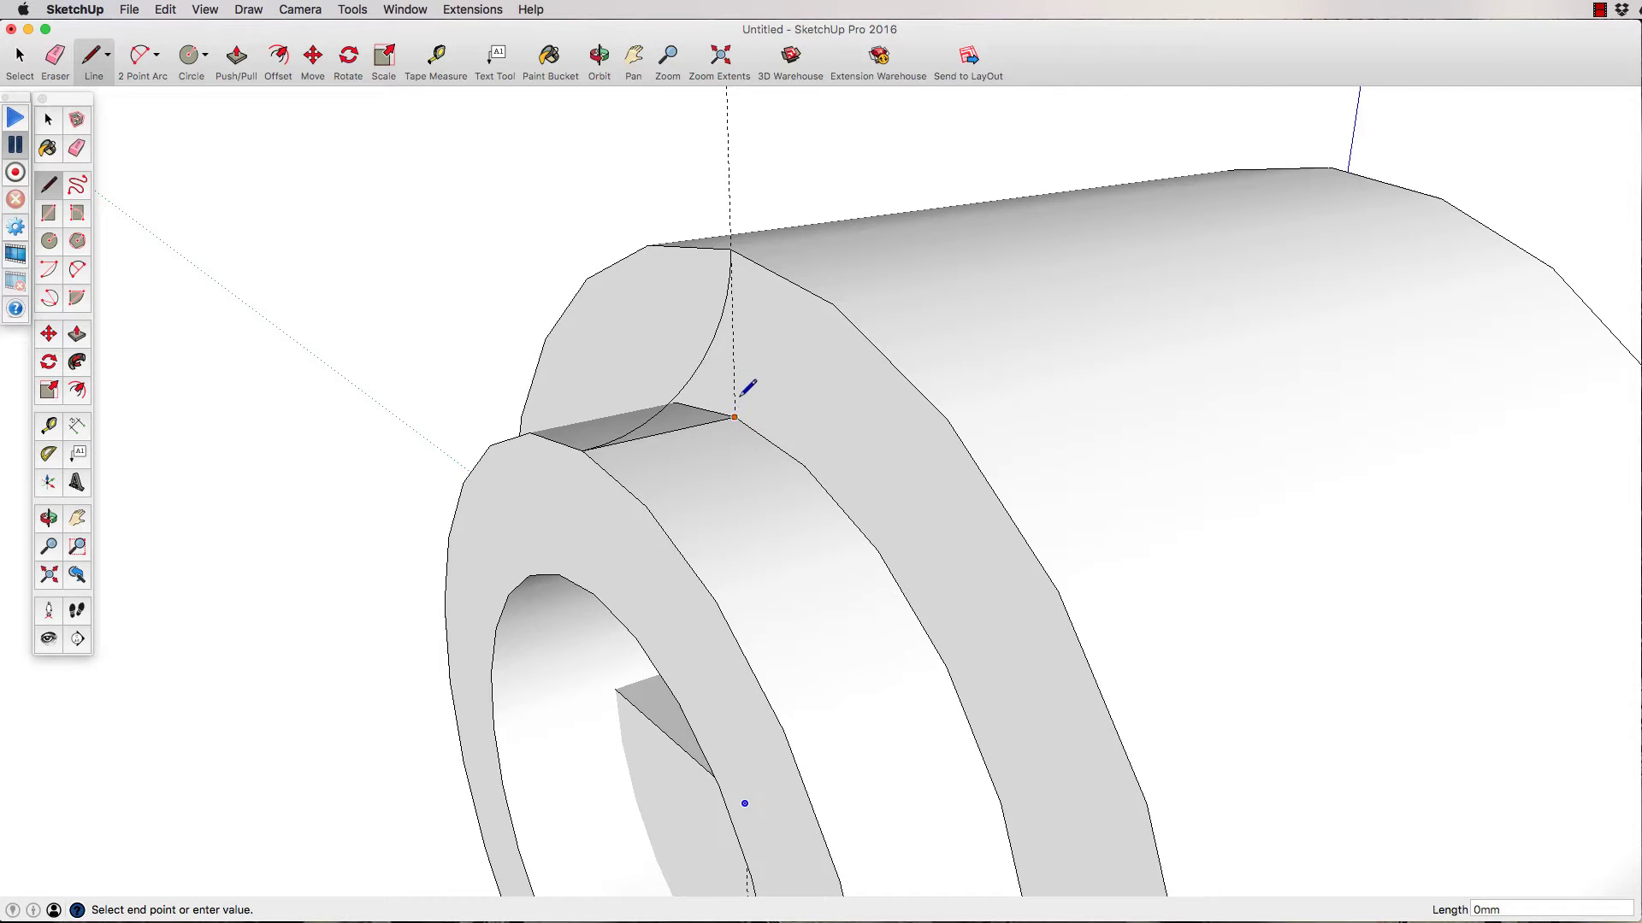
{"action": "left_click", "coordinate": [732, 249]}
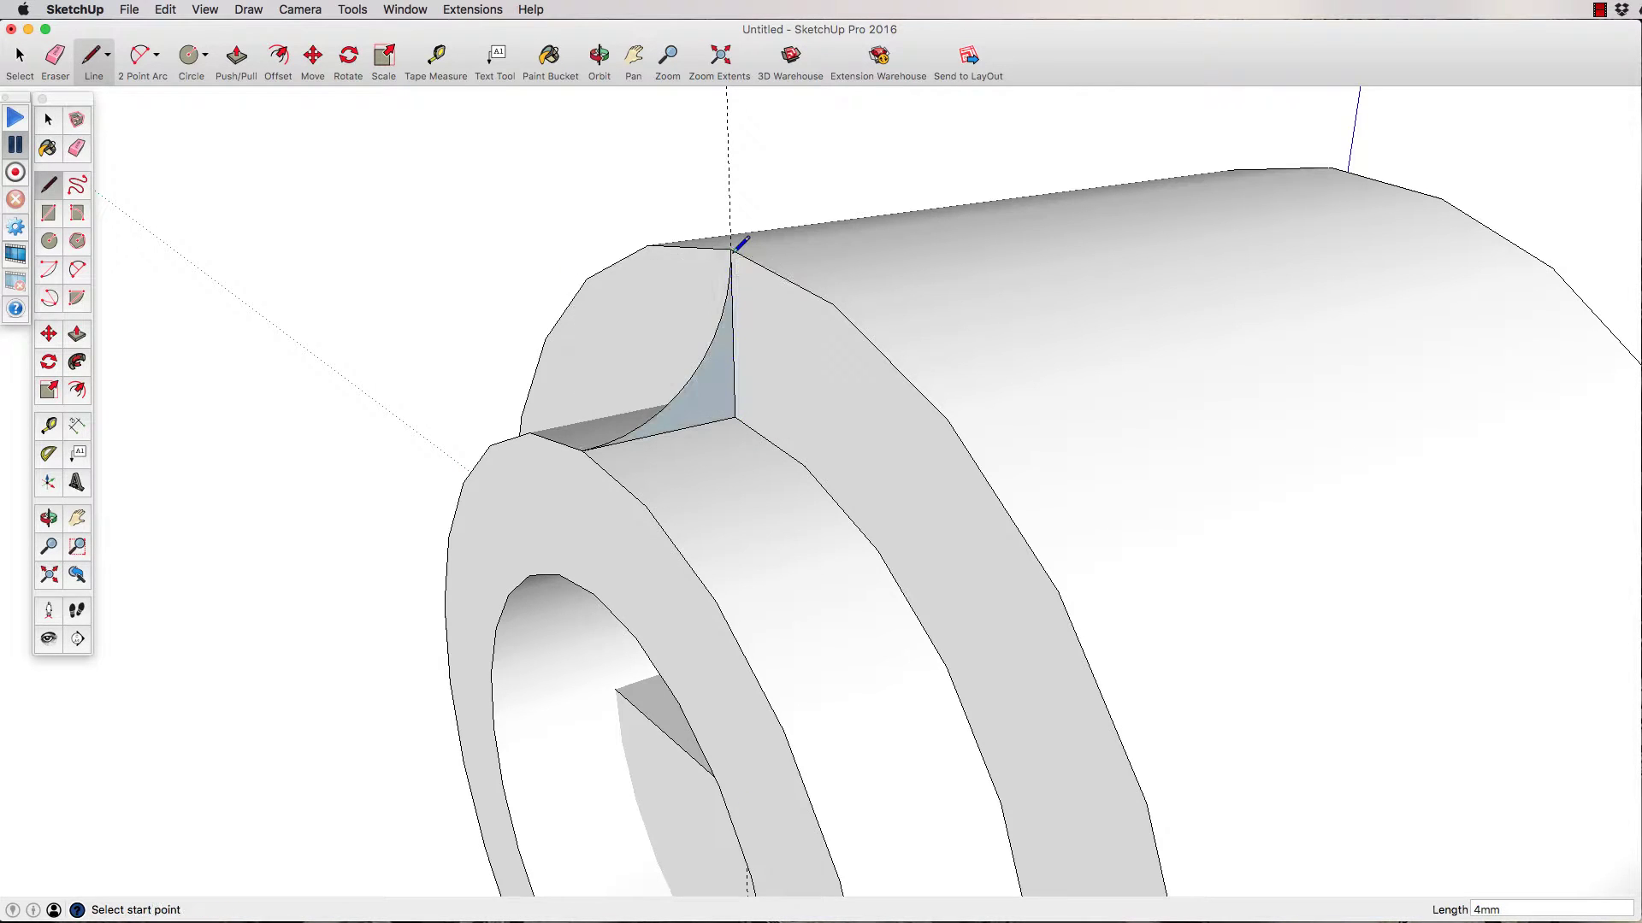
{"action": "scroll", "coordinate": [701, 367], "scroll_direction": "down", "scroll_amount": 5}
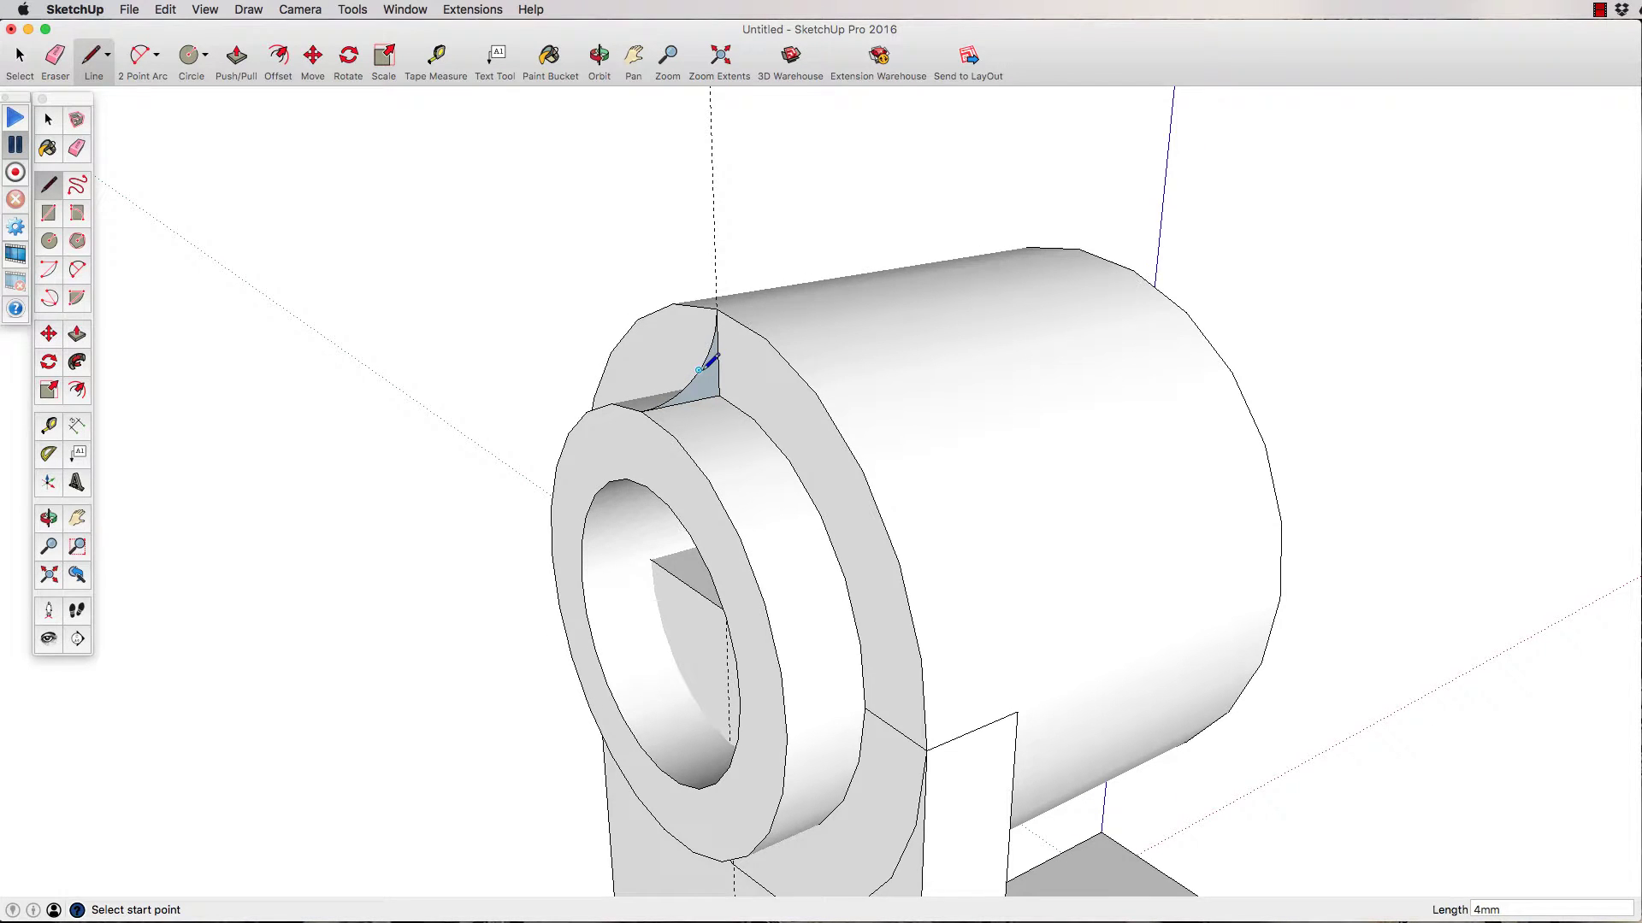
{"action": "scroll", "coordinate": [718, 376], "scroll_direction": "down", "scroll_amount": 2}
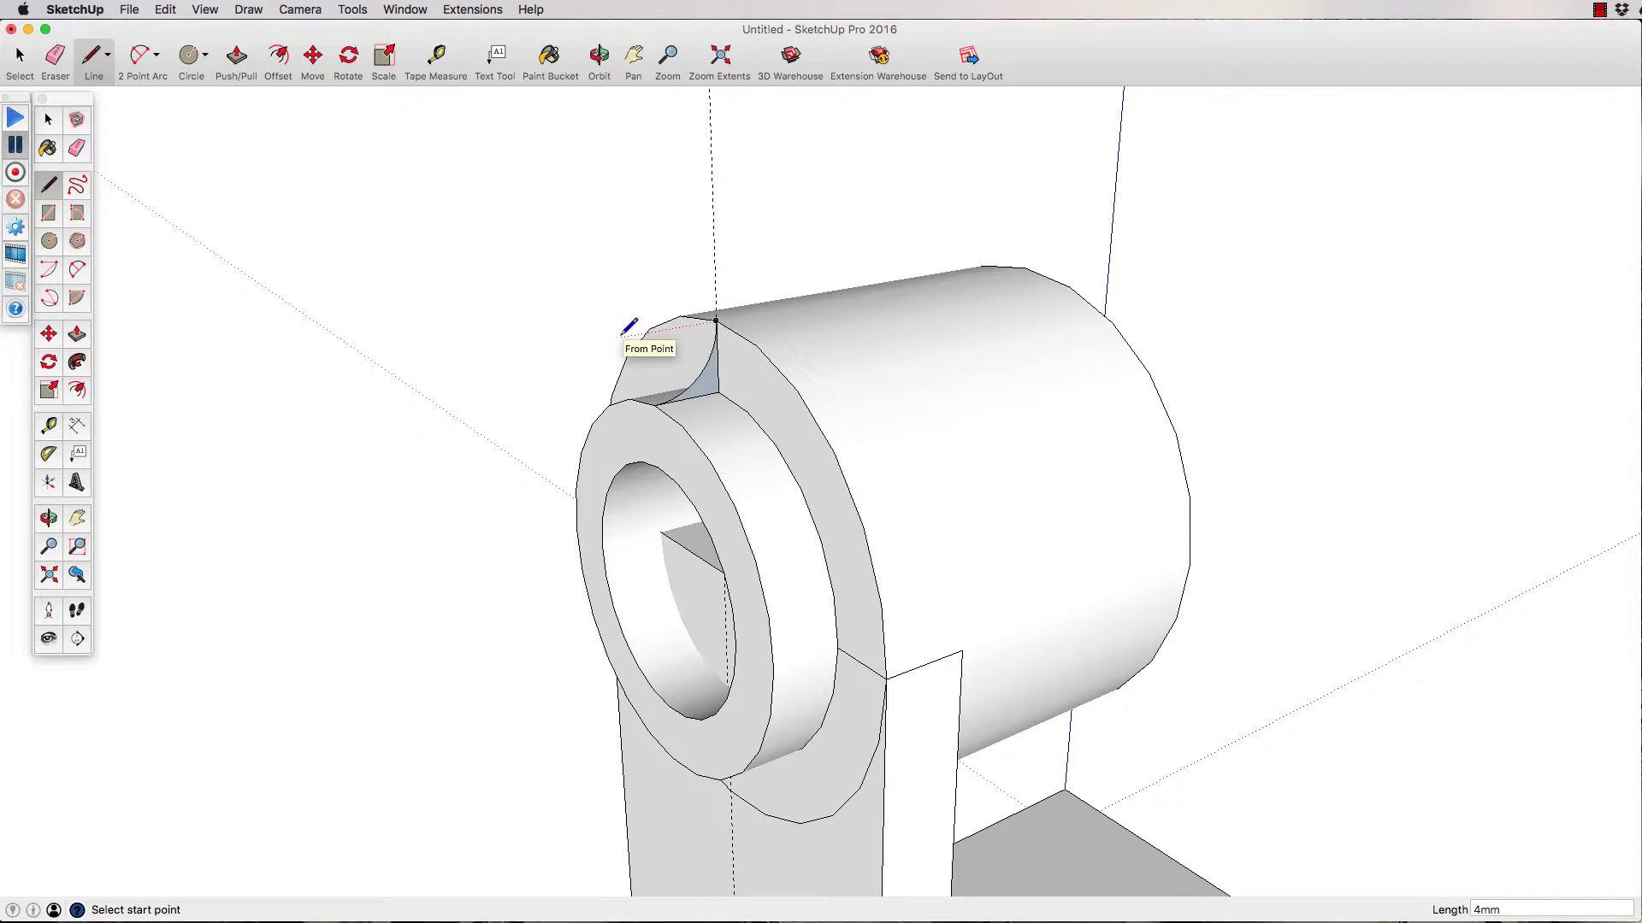
{"action": "left_click", "coordinate": [19, 57]}
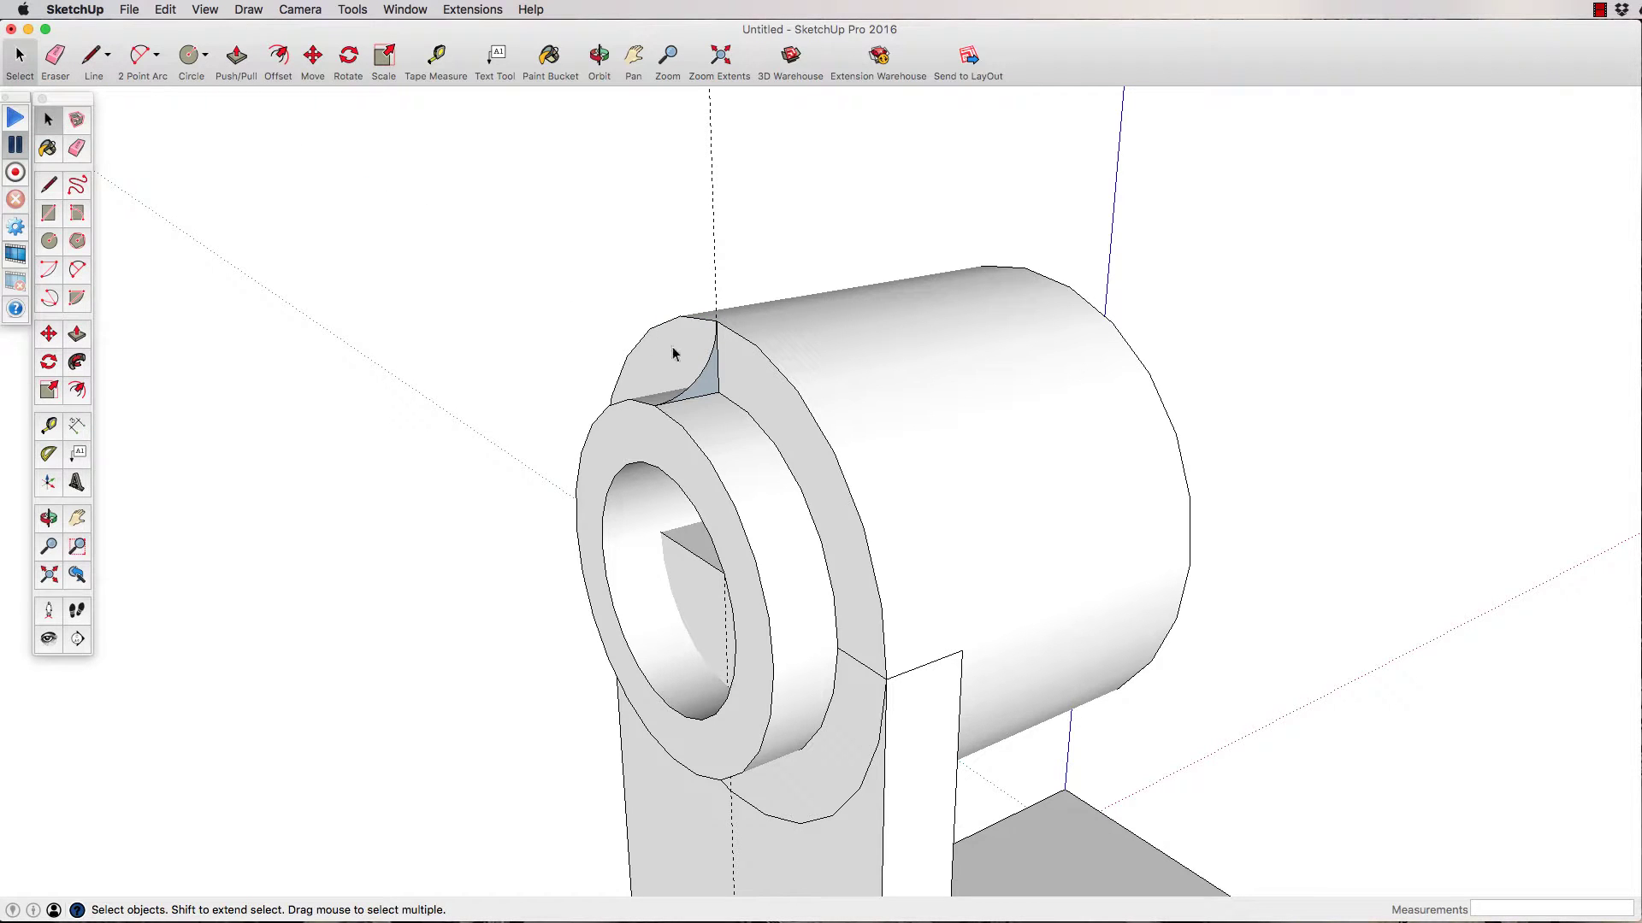
- Sweep the fillet profile around the collar's circular base edge with Follow Me
{"action": "left_click", "coordinate": [788, 471]}
{"action": "left_click", "coordinate": [353, 9]}
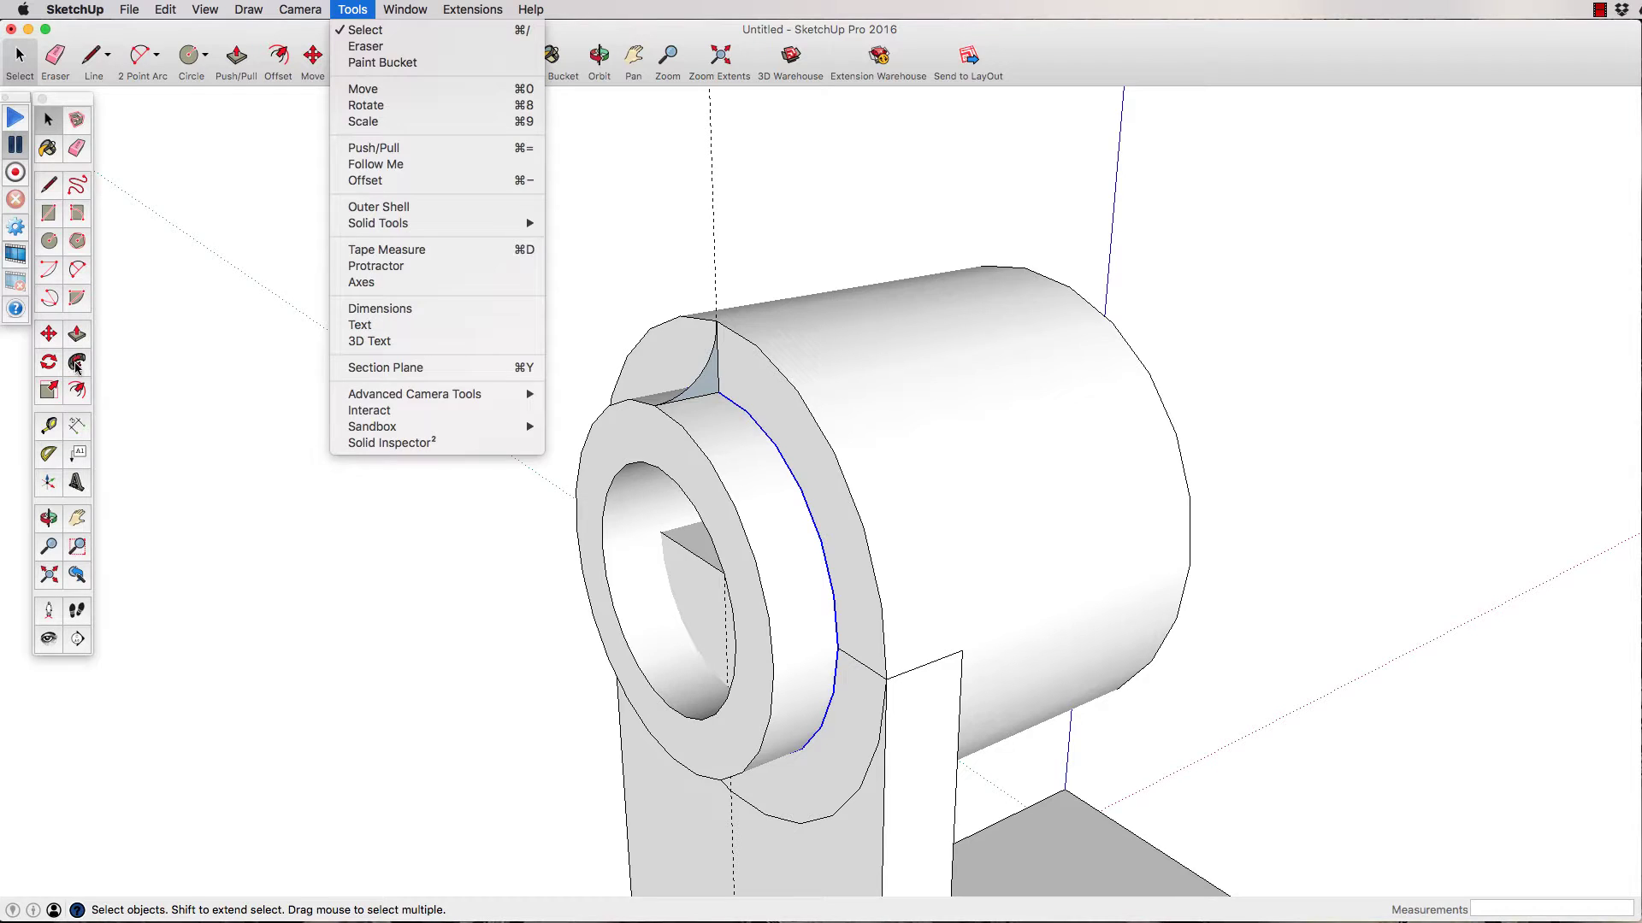
{"action": "left_click", "coordinate": [373, 165]}
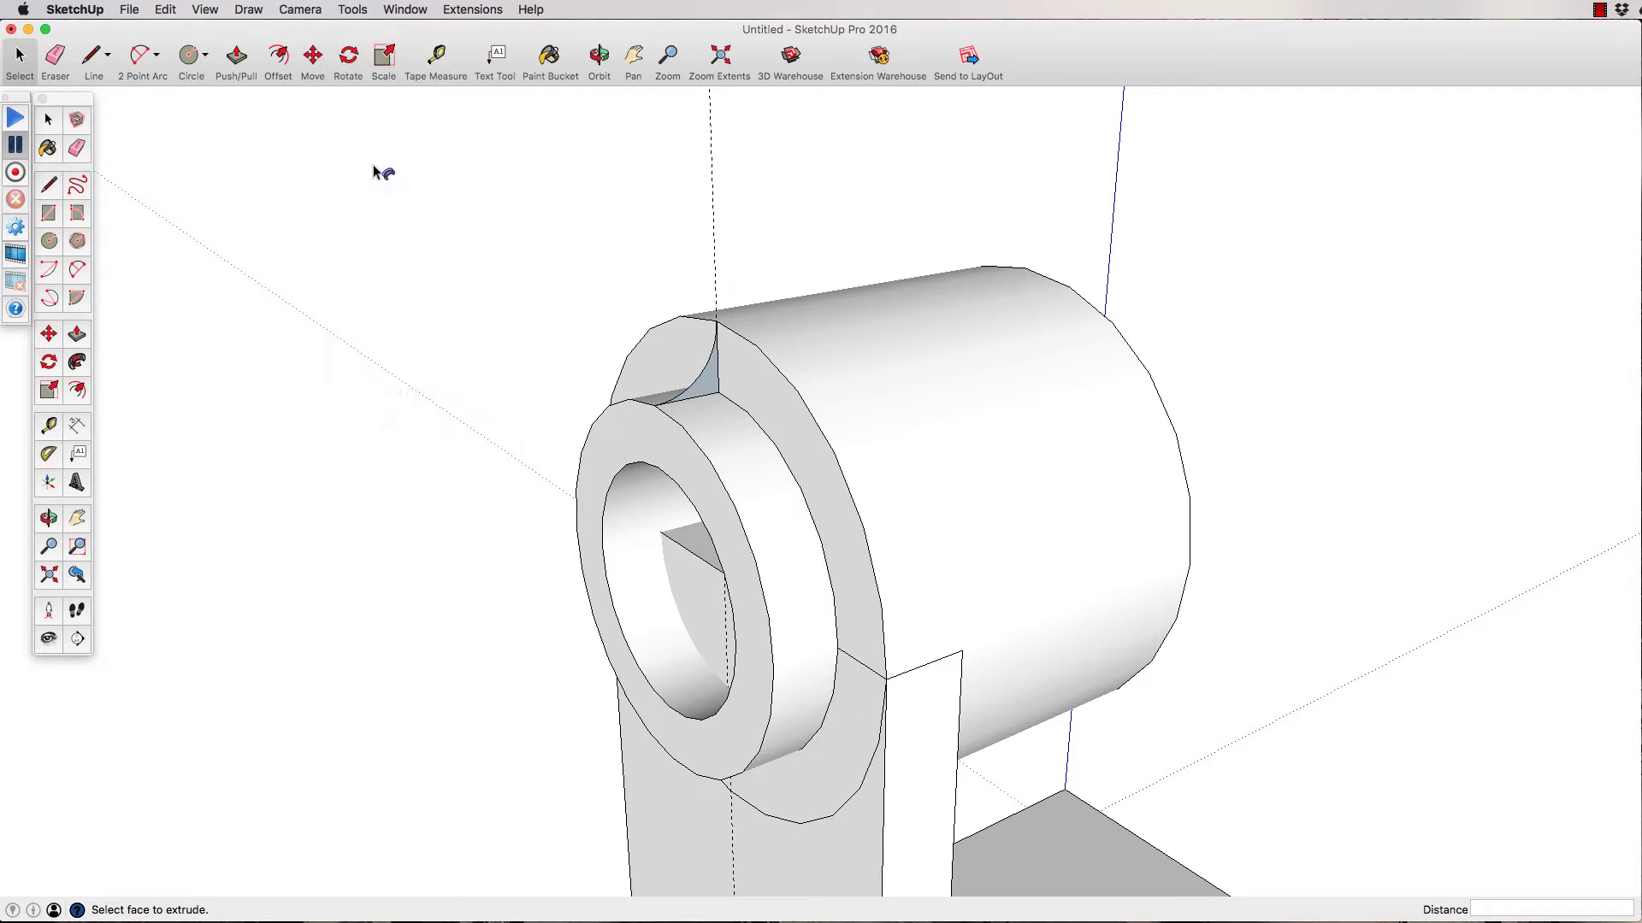
{"action": "left_click", "coordinate": [706, 391]}
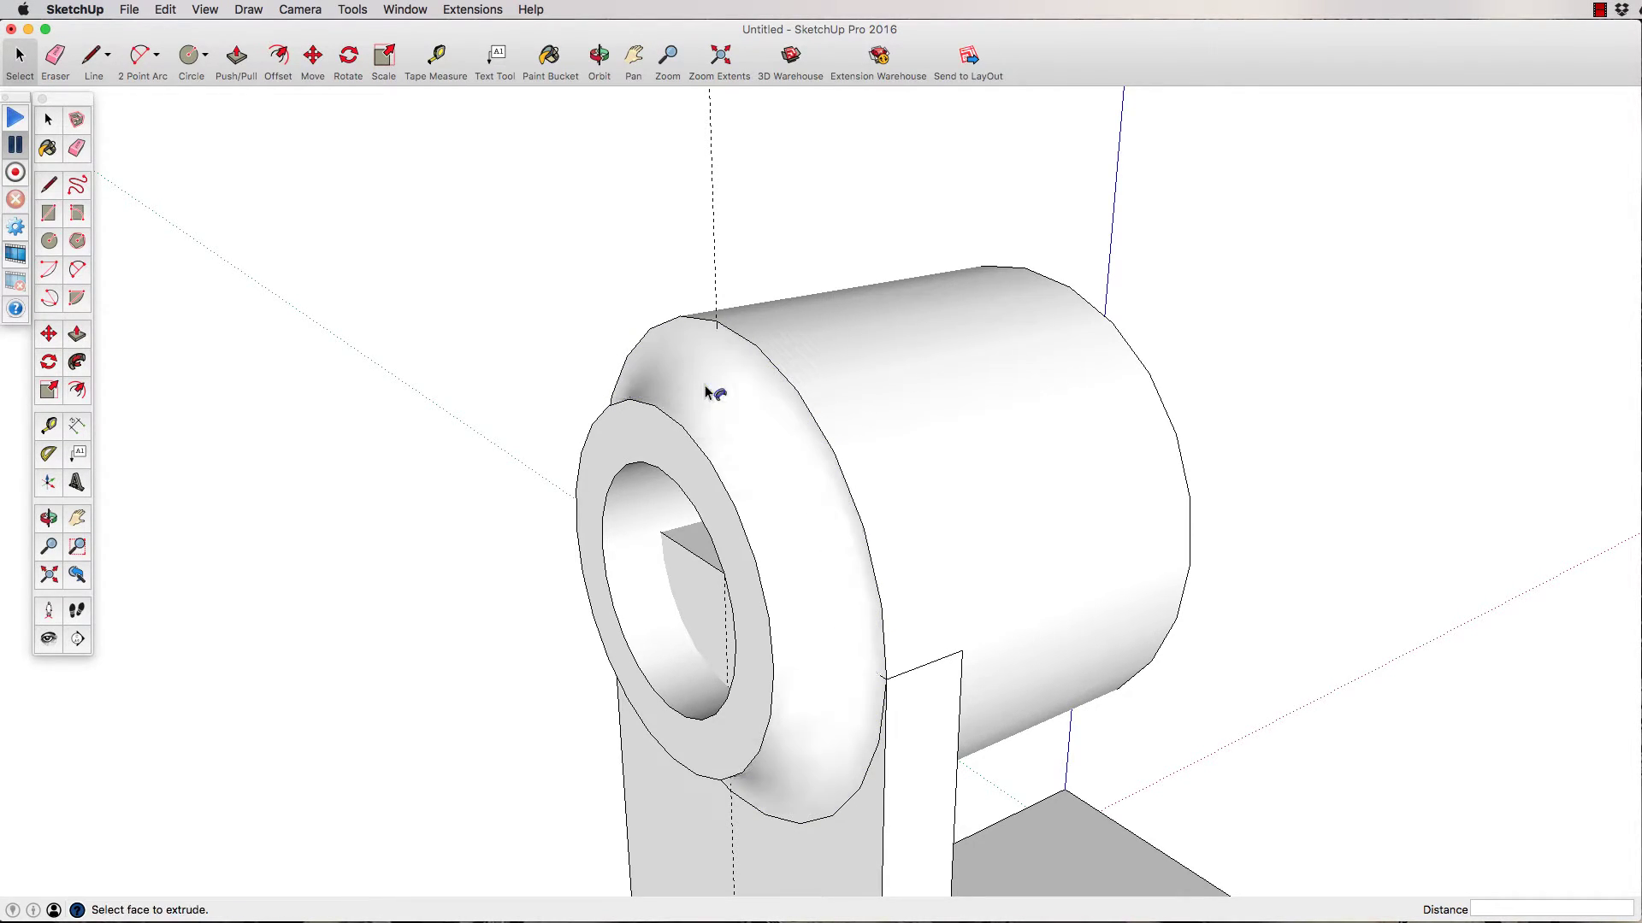
- Explode the L-shaped bracket group into loose geometry
{"action": "left_click", "coordinate": [599, 57]}
{"action": "left_click_drag", "start_coordinate": [487, 290], "coordinate": [889, 325]}
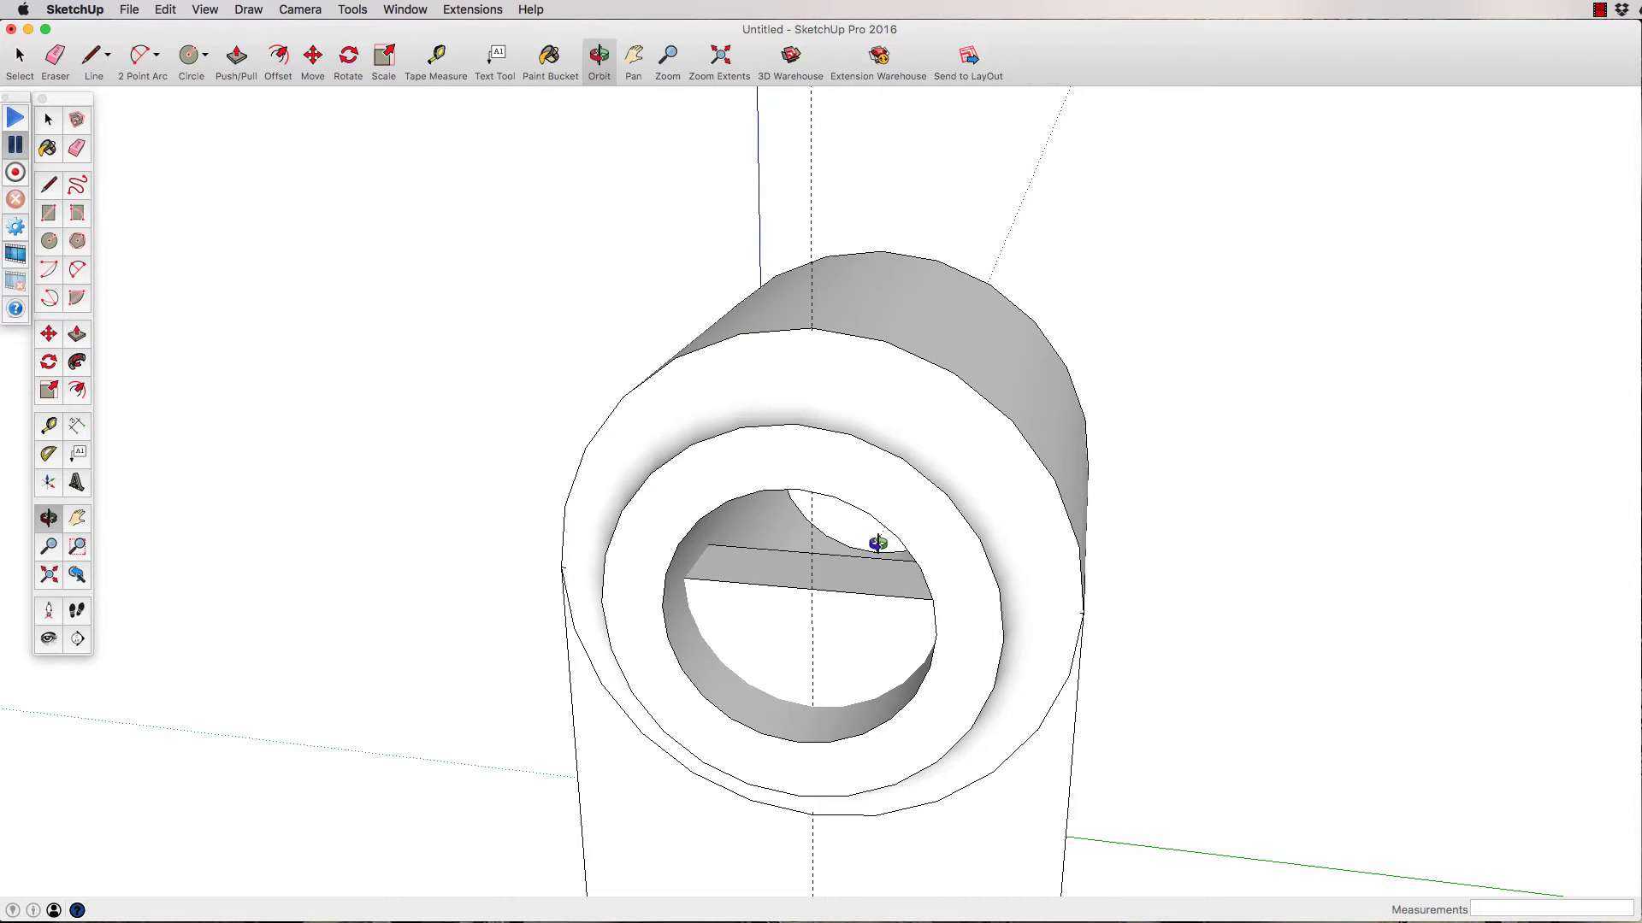
{"action": "scroll", "coordinate": [878, 544], "scroll_direction": "up", "scroll_amount": 2}
{"action": "scroll", "coordinate": [879, 542], "scroll_direction": "down", "scroll_amount": 6}
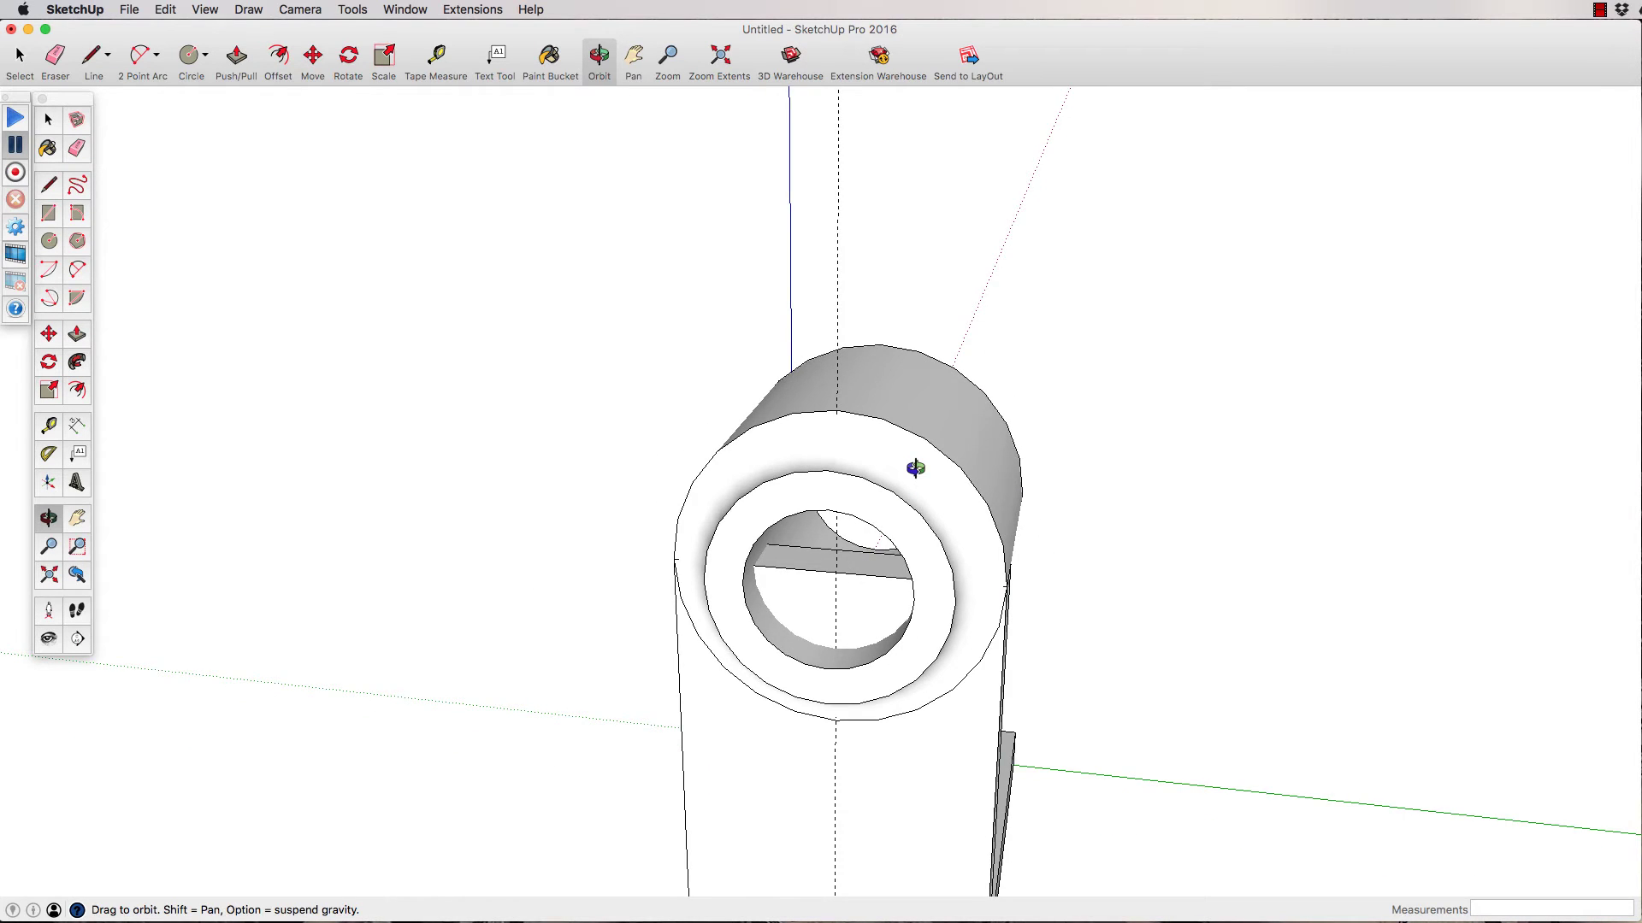
{"action": "left_click_drag", "start_coordinate": [915, 468], "coordinate": [573, 658]}
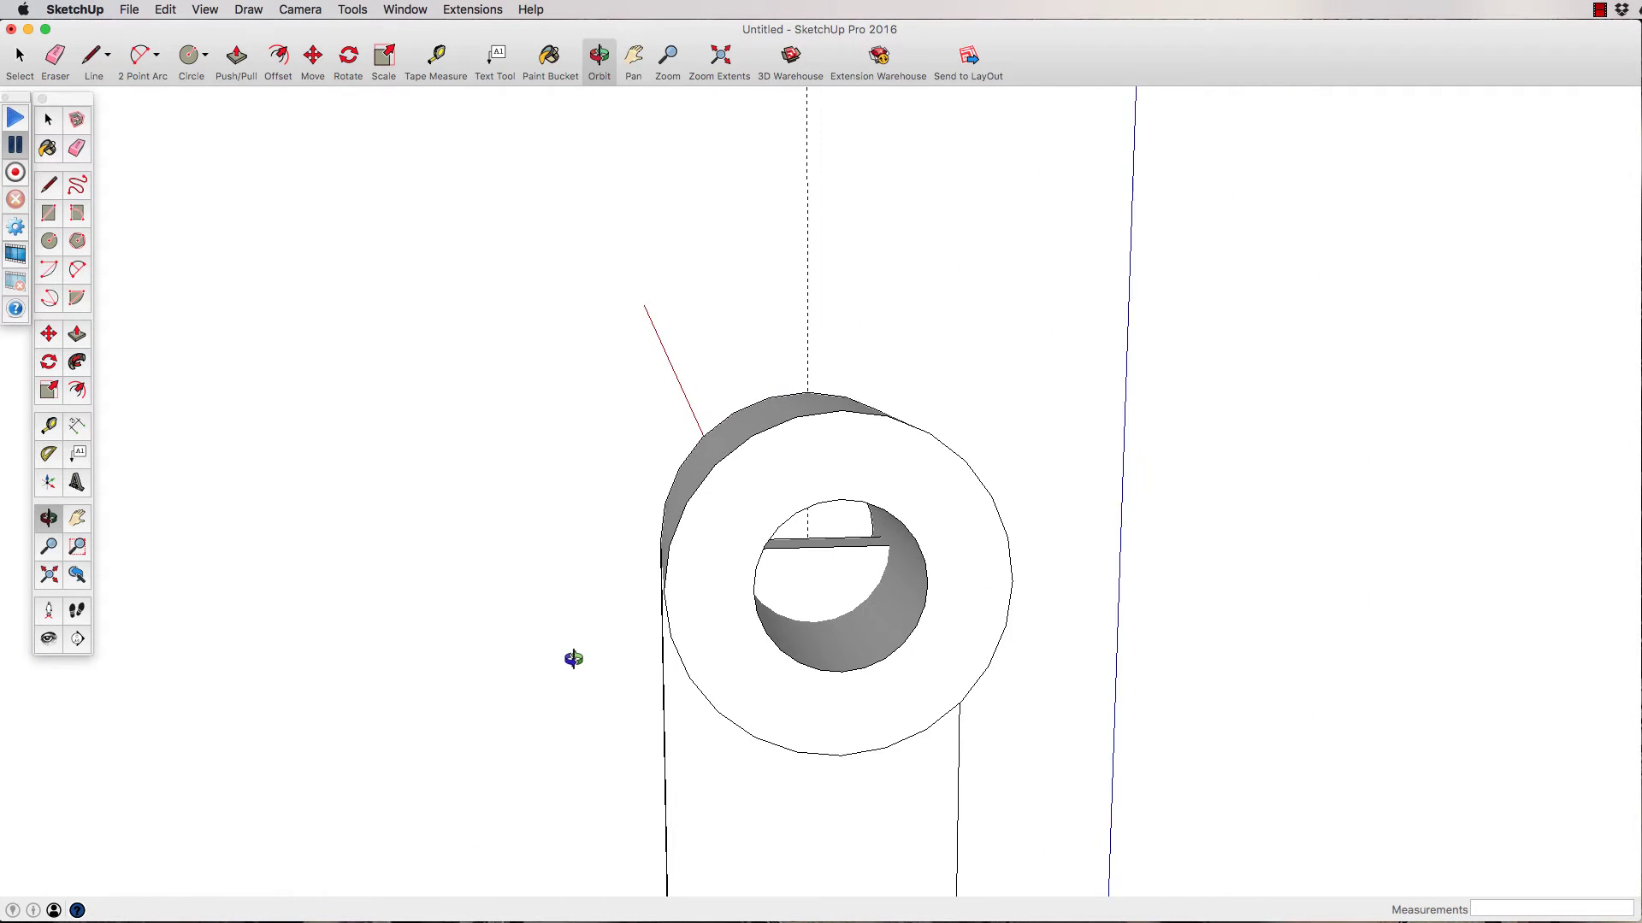
{"action": "scroll", "coordinate": [573, 659], "scroll_direction": "down", "scroll_amount": 5}
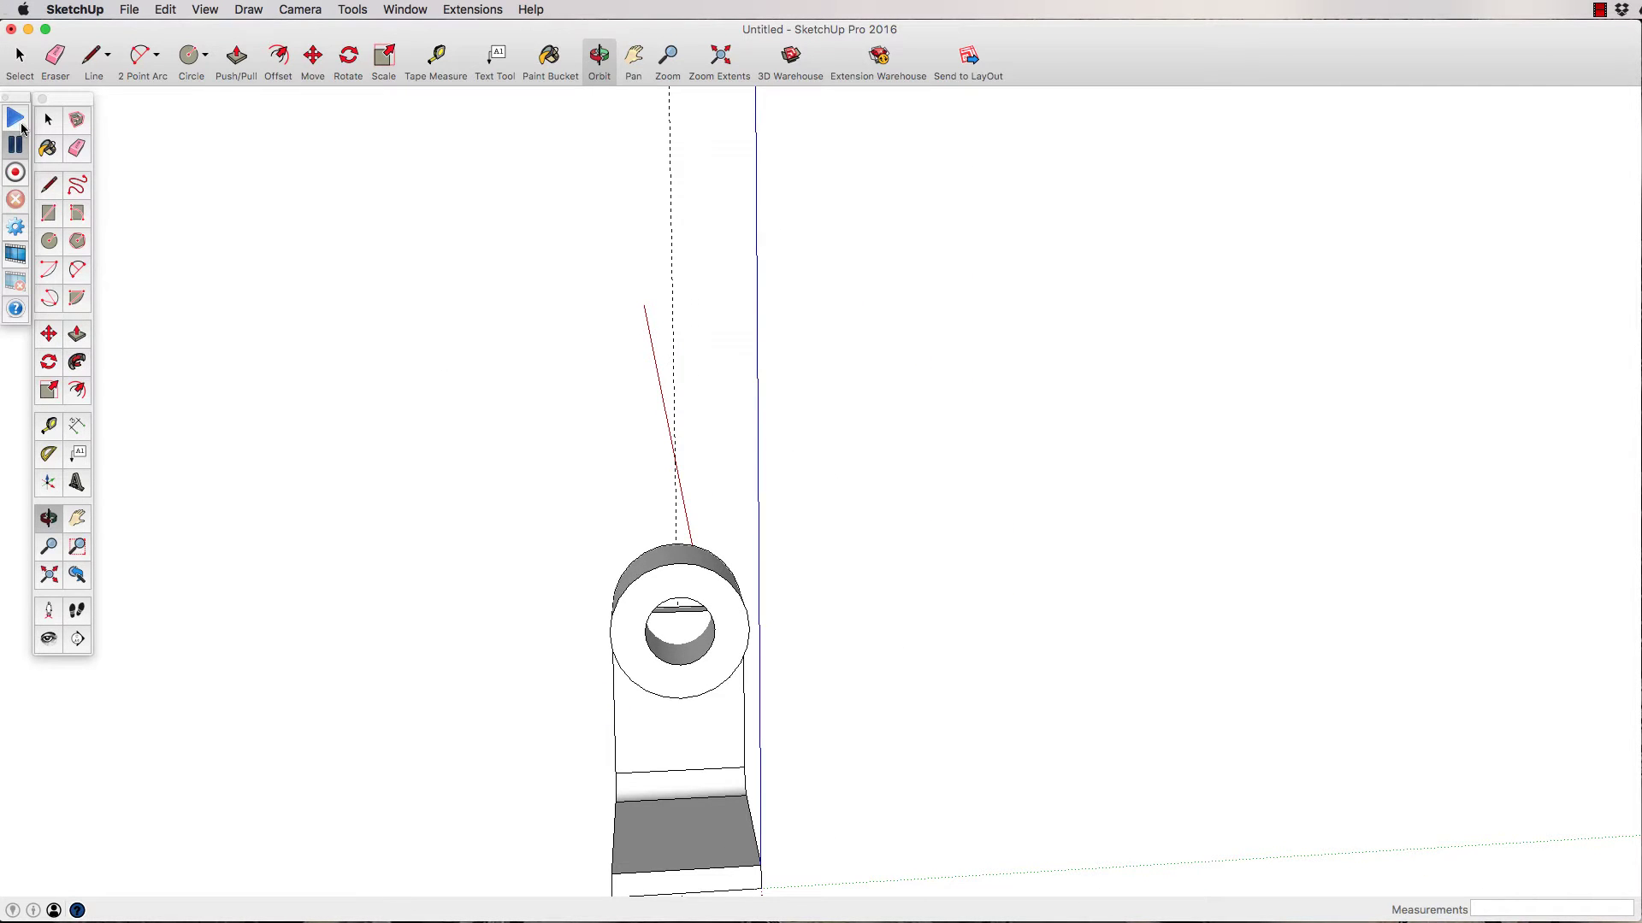
{"action": "left_click", "coordinate": [20, 69]}
{"action": "left_click", "coordinate": [690, 830]}
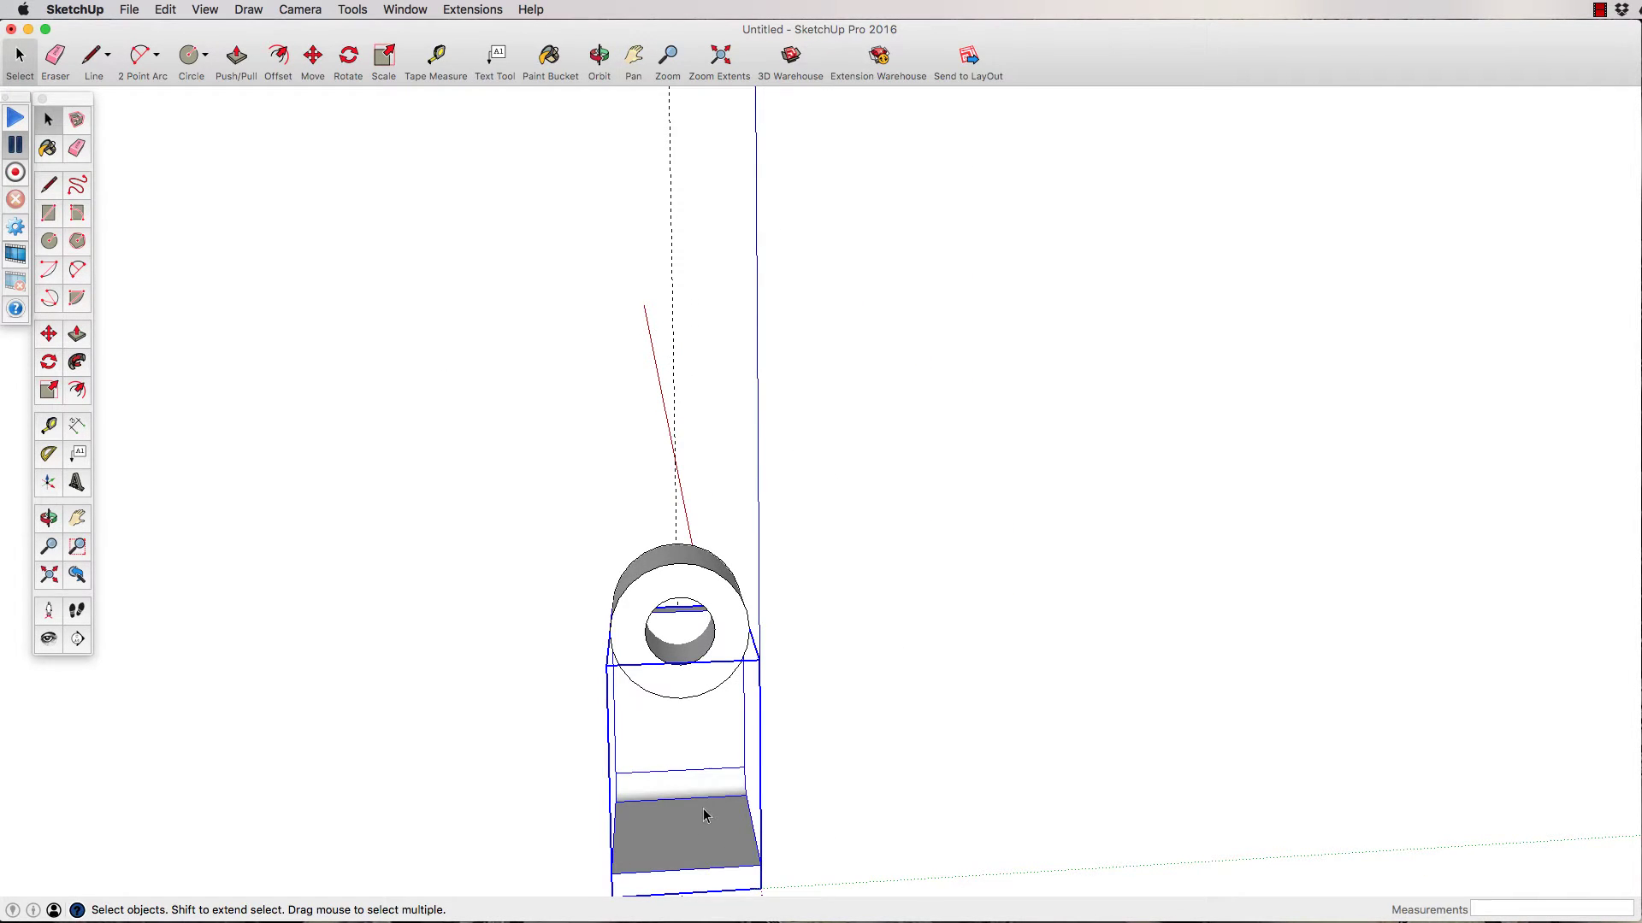
{"action": "right_click", "coordinate": [706, 806]}
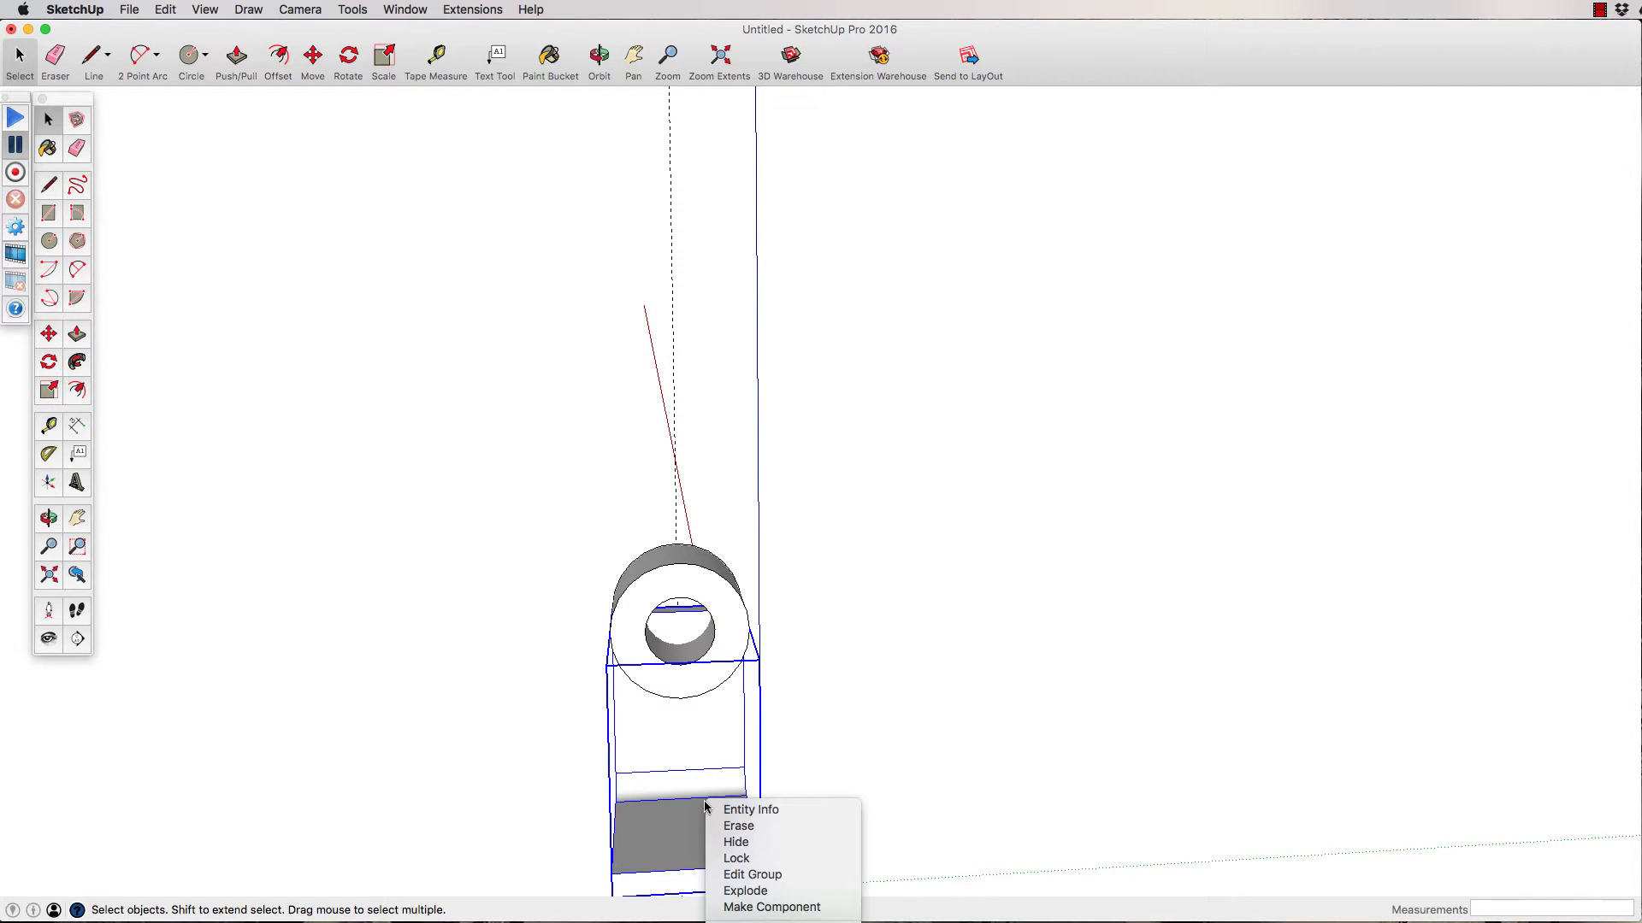
{"action": "left_click", "coordinate": [744, 891]}
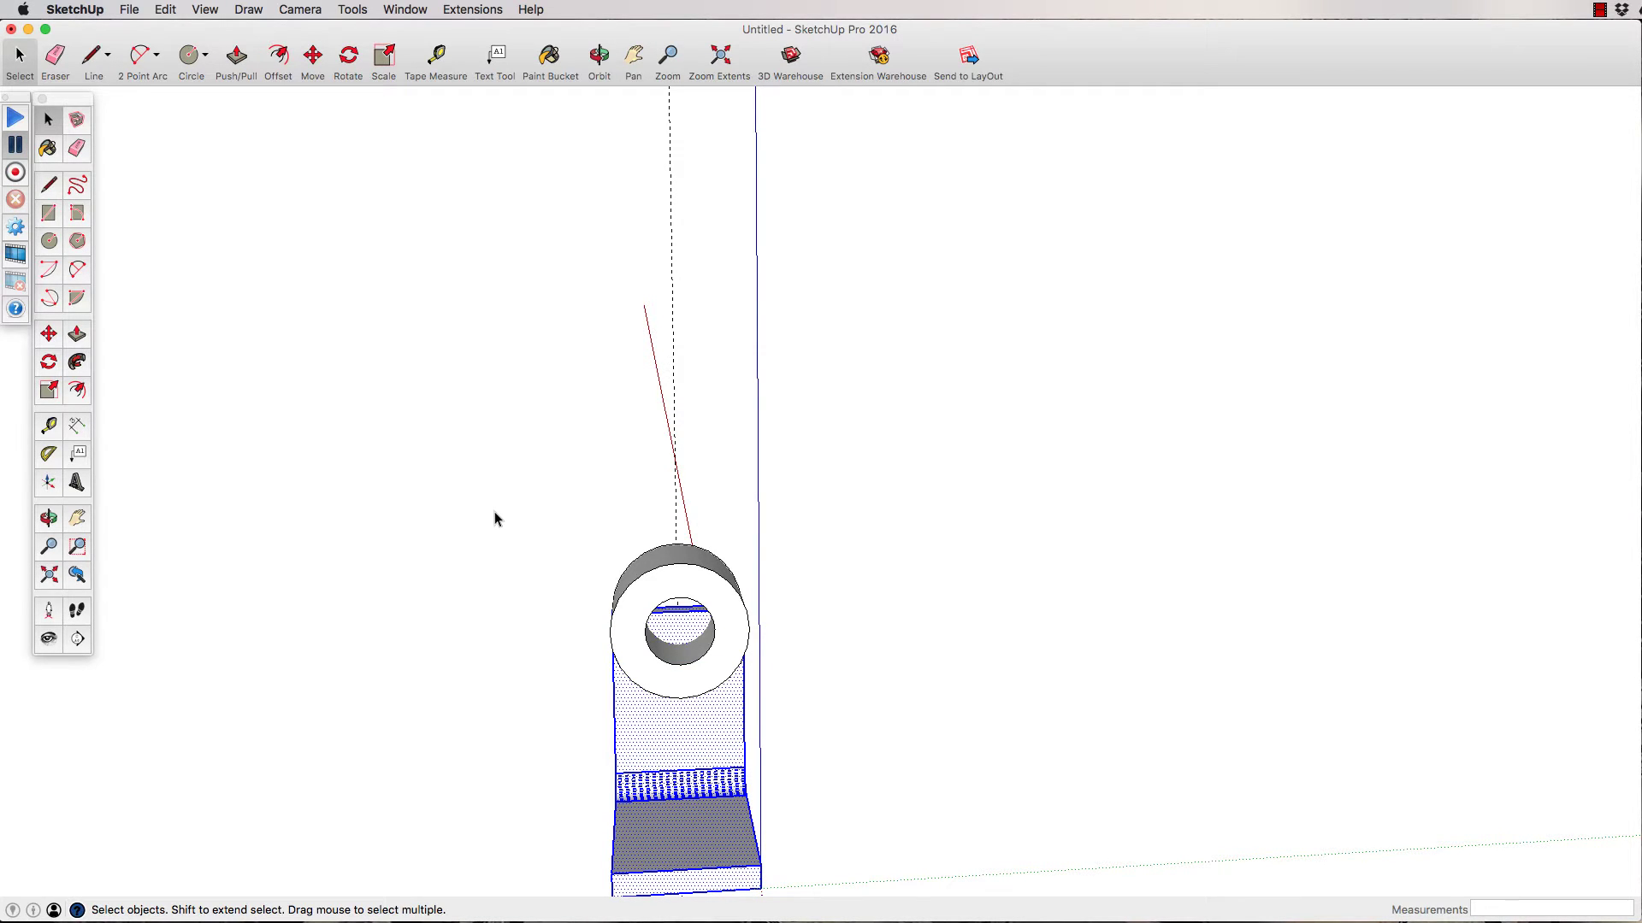
- Select the bracket and cylinder together and intersect their faces with the selection
{"action": "left_click", "coordinate": [721, 58]}
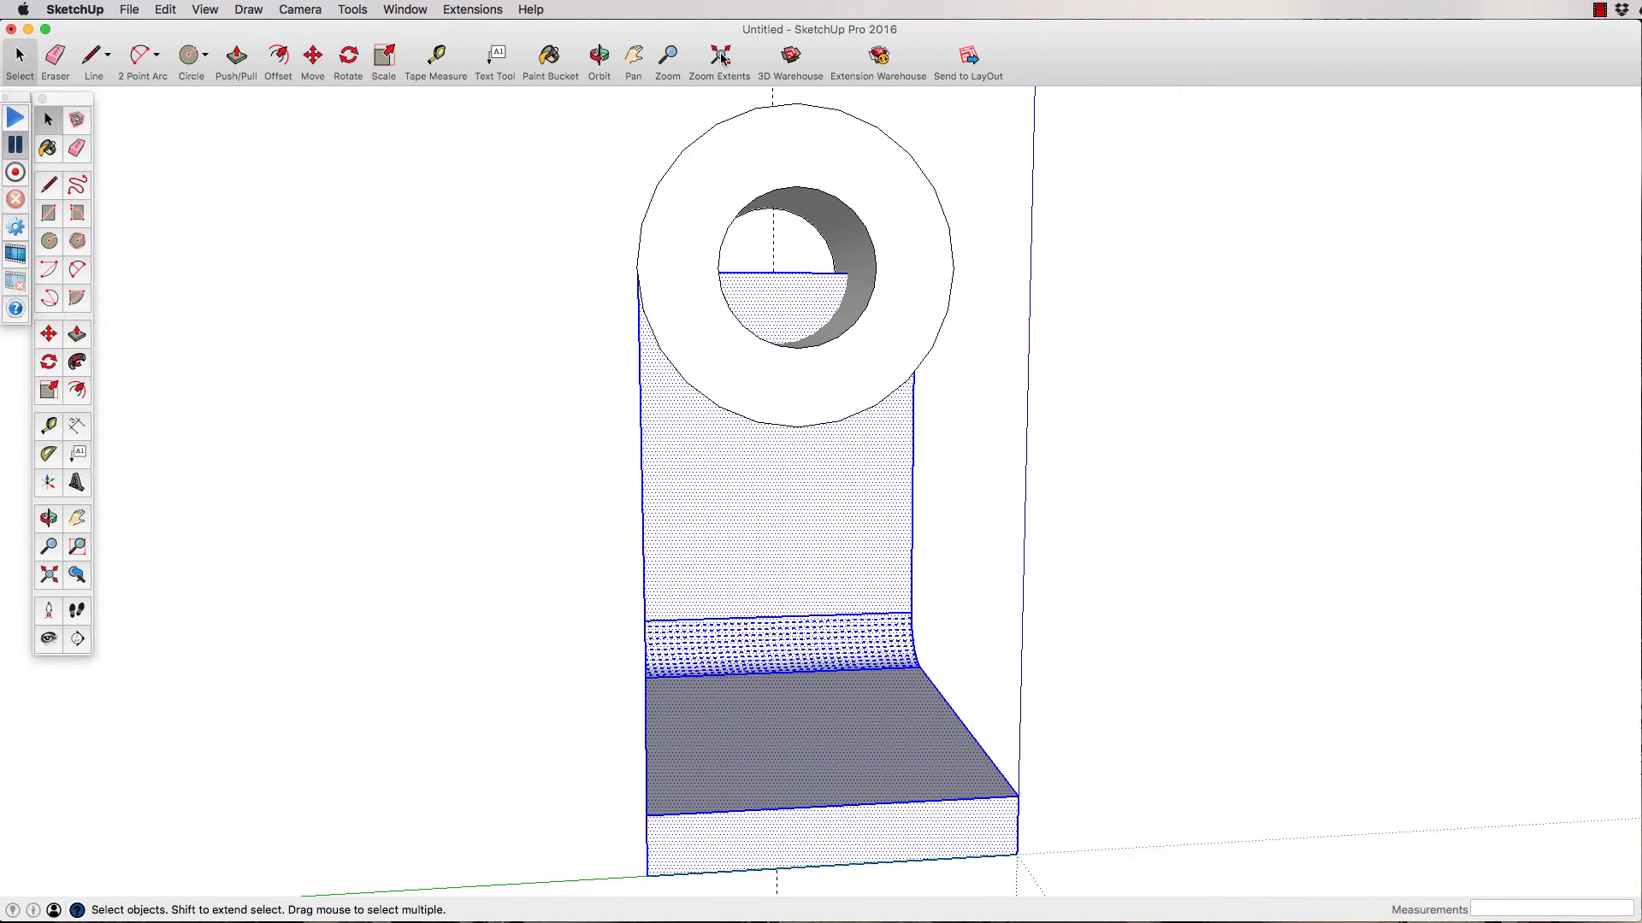
{"action": "scroll", "coordinate": [505, 322], "scroll_direction": "down", "scroll_amount": 2}
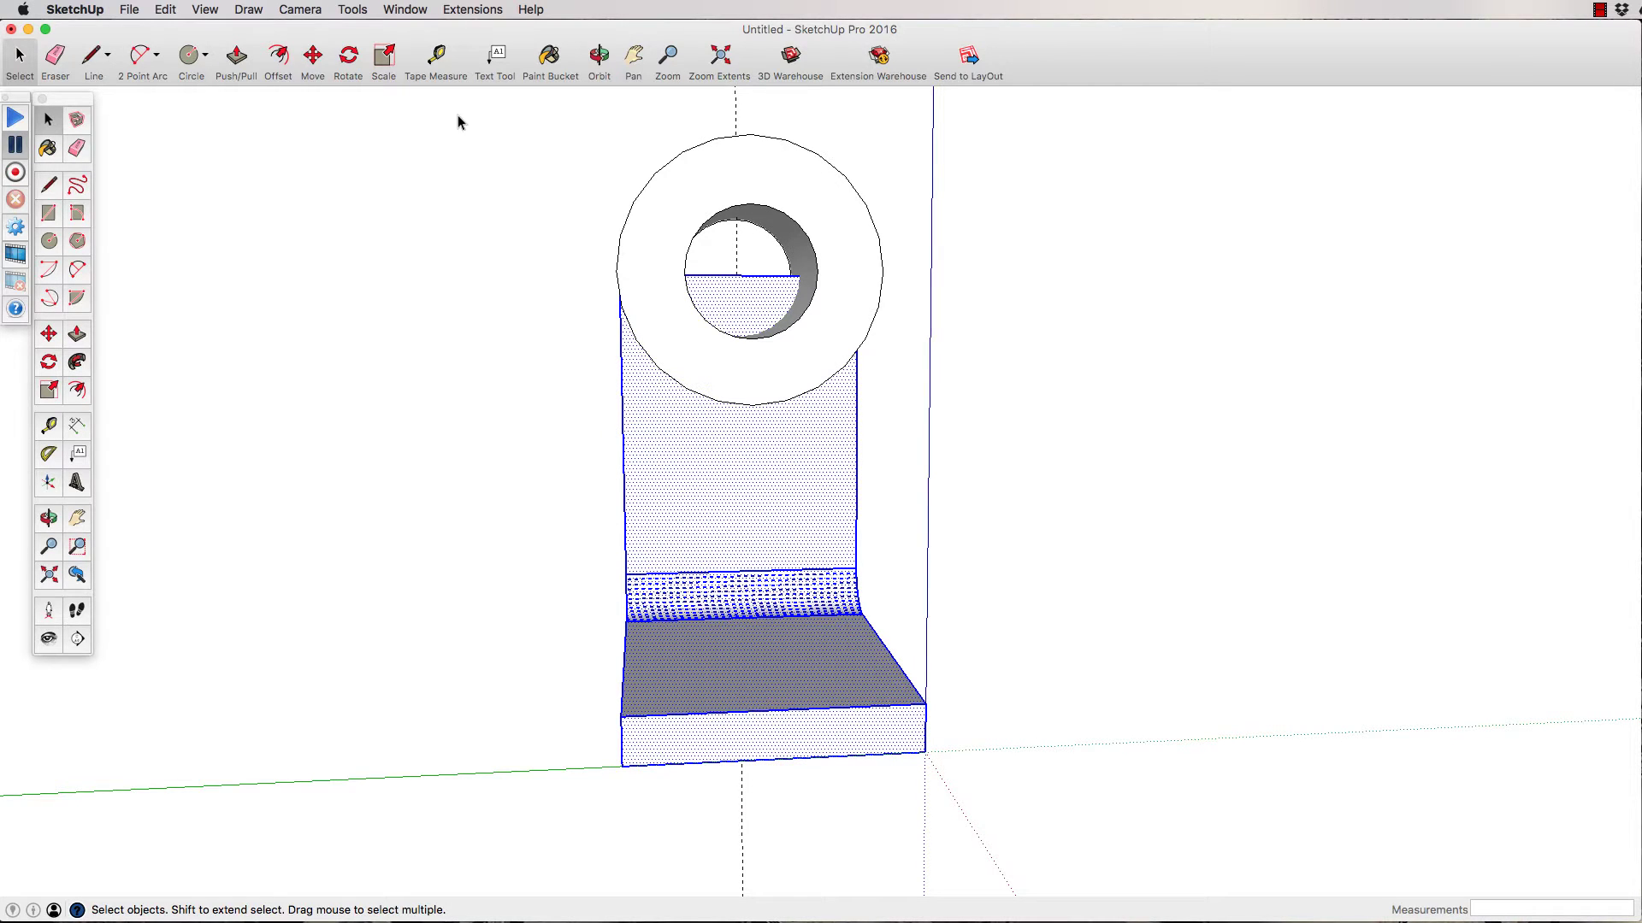
{"action": "left_click_drag", "start_coordinate": [458, 122], "coordinate": [1100, 874]}
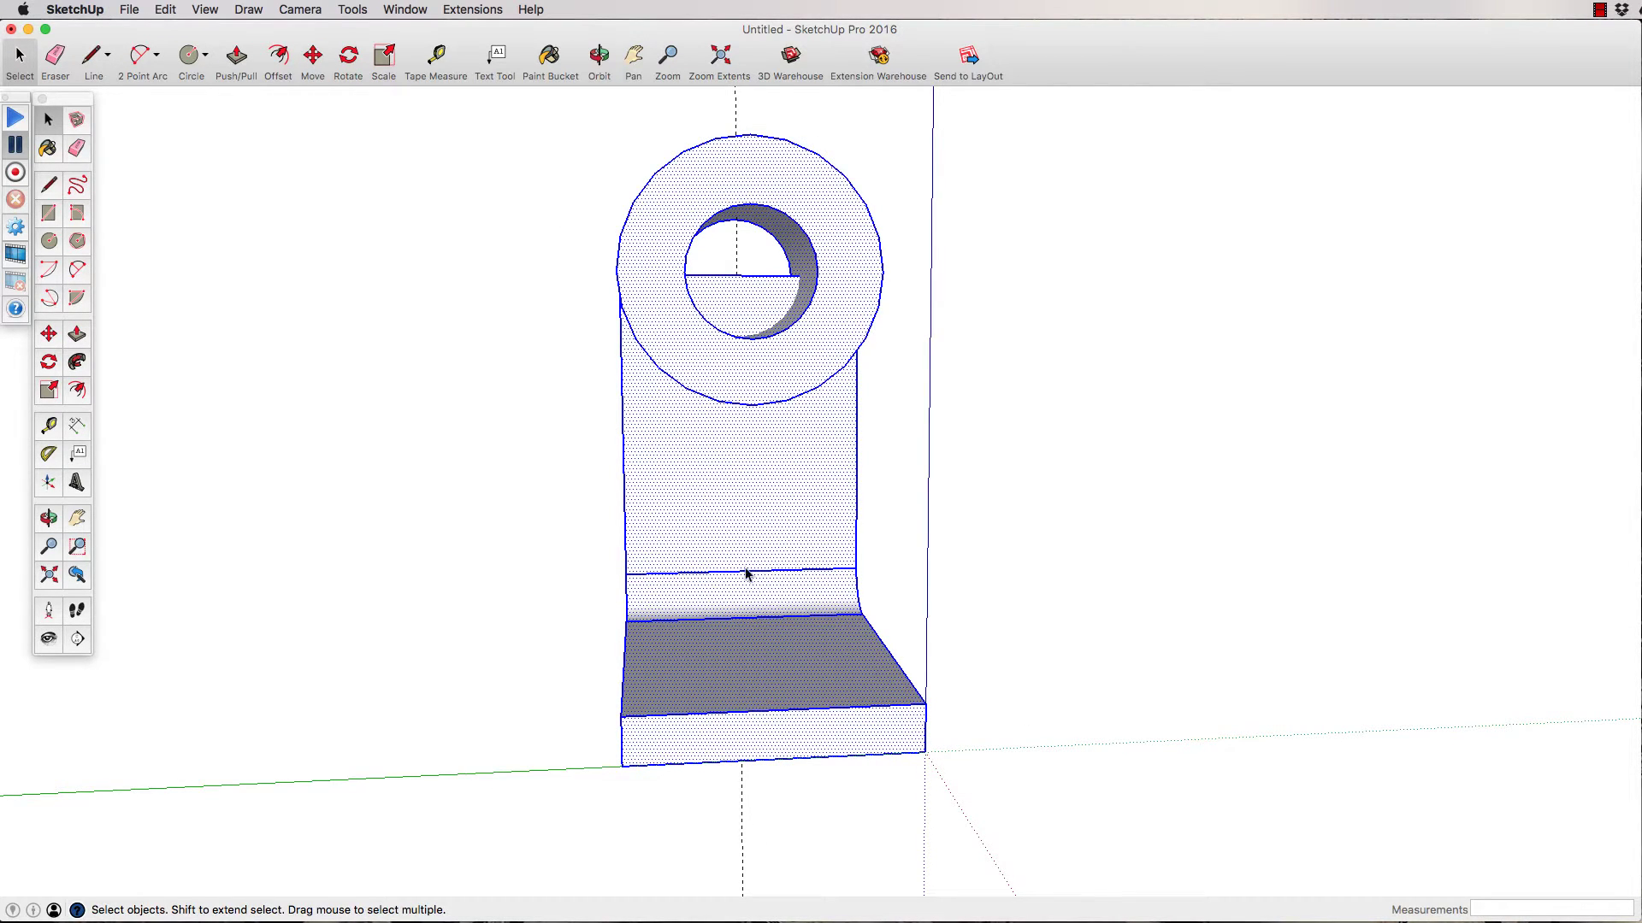
{"action": "right_click", "coordinate": [749, 365]}
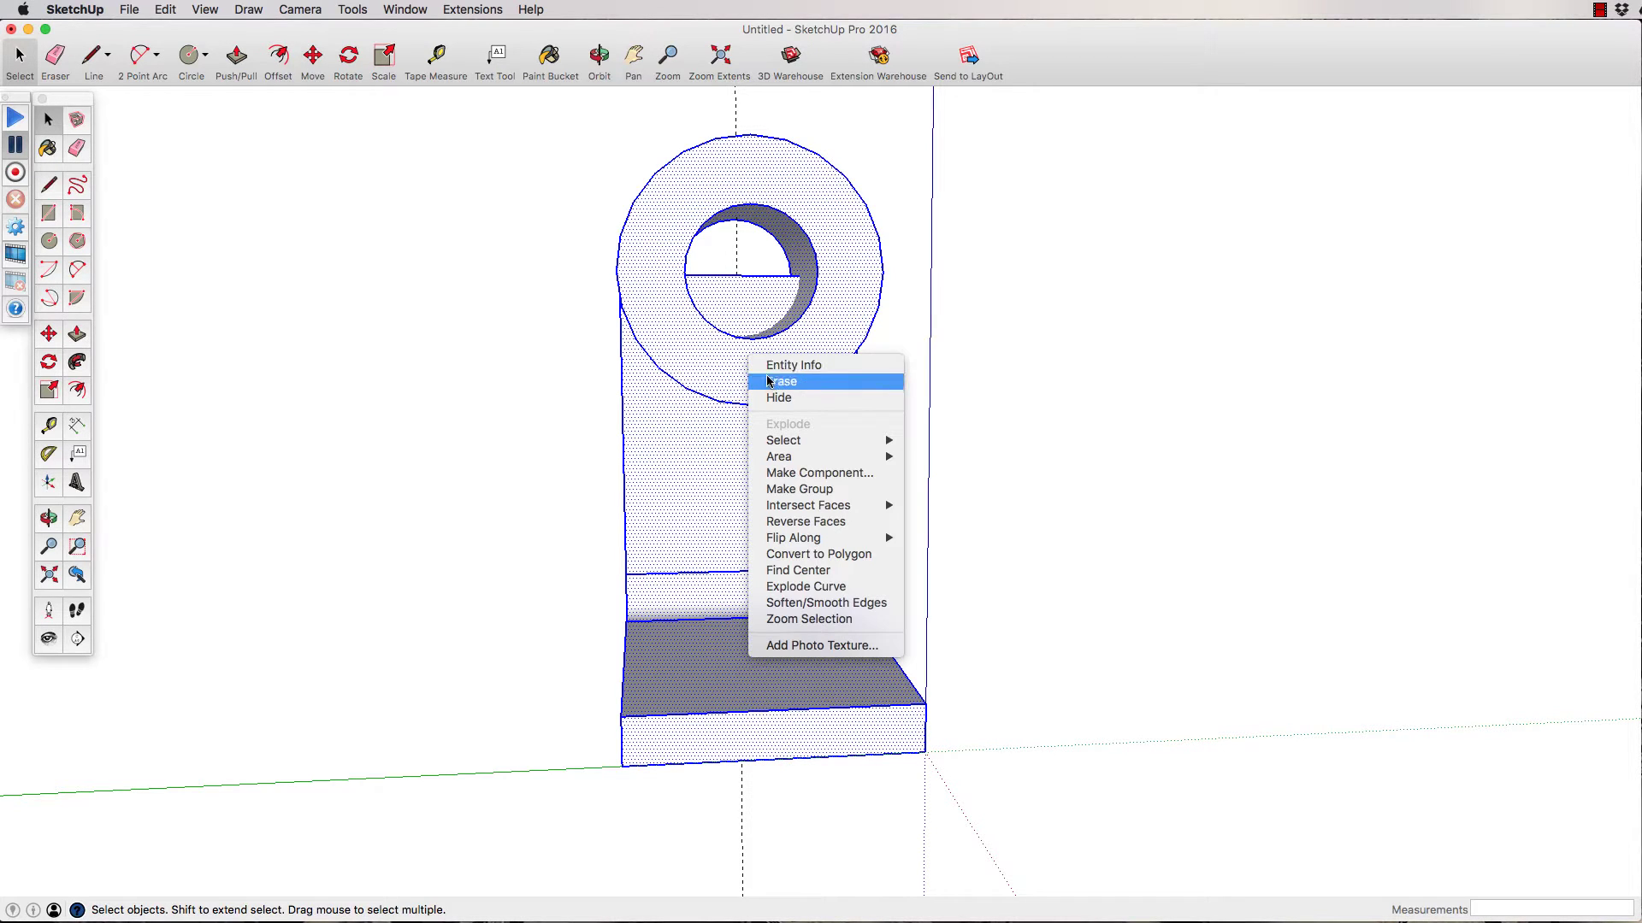
{"action": "mouse_move", "coordinate": [795, 514]}
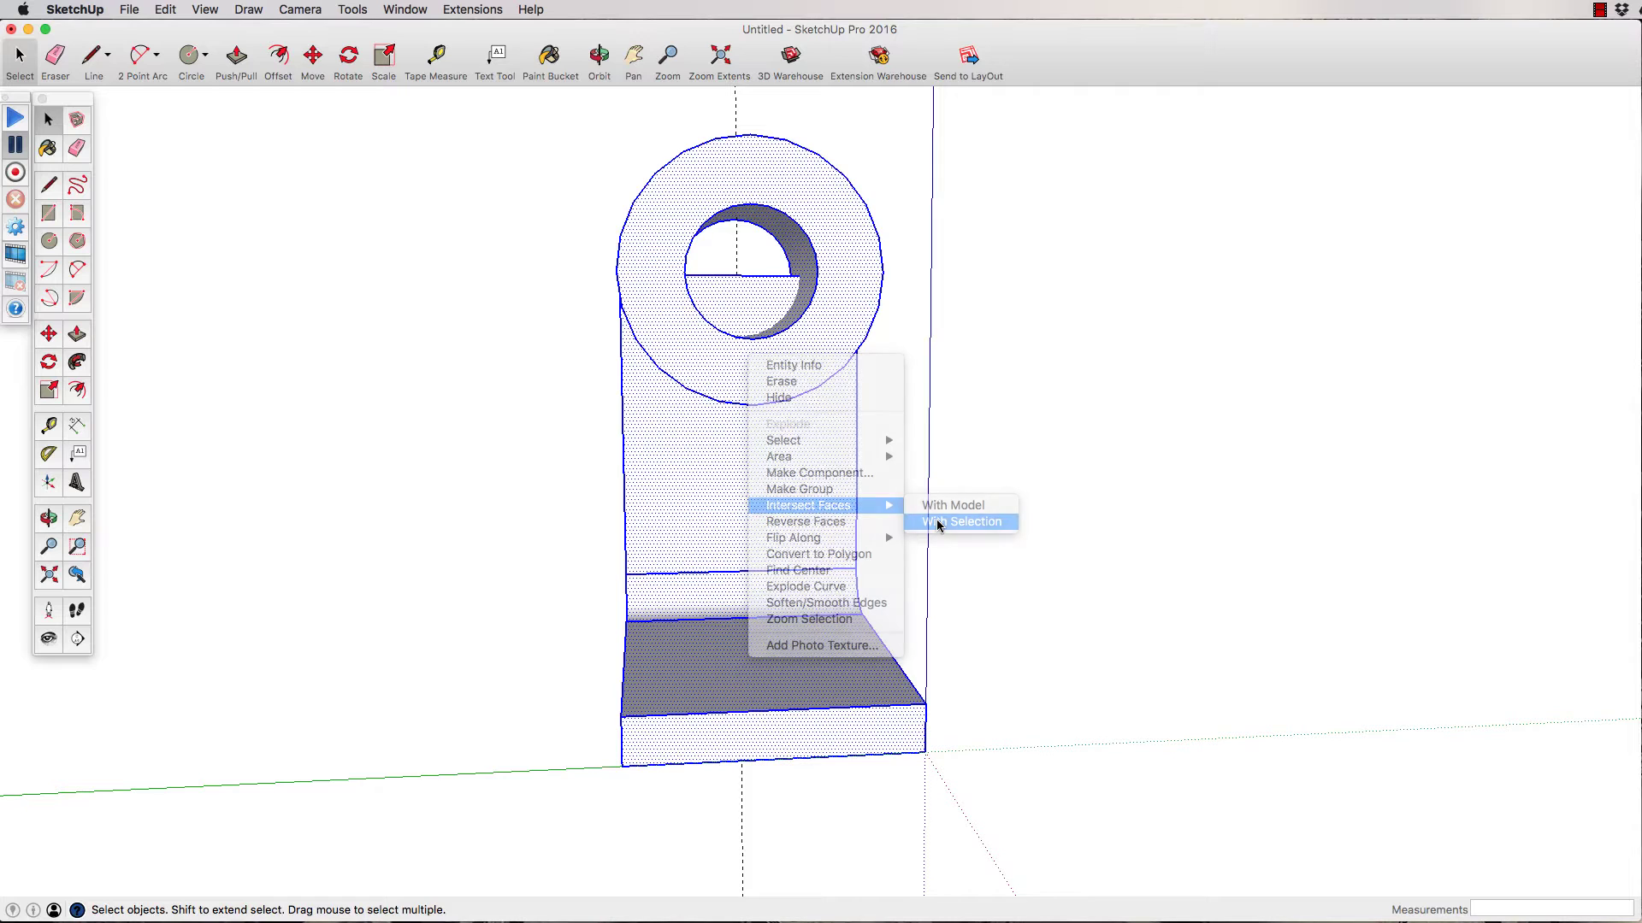
{"action": "left_click", "coordinate": [938, 523]}
- Erase the two top edges of the bracket's upright plate that cross the cylinder's bore
{"action": "mouse_move", "coordinate": [753, 390]}
{"action": "middle_mouse_down"}
{"action": "mouse_move", "coordinate": [752, 377]}
{"action": "mouse_move", "coordinate": [630, 466]}
{"action": "mouse_move", "coordinate": [742, 363]}
{"action": "middle_mouse_up"}
{"action": "scroll", "coordinate": [742, 361], "scroll_direction": "up", "scroll_amount": 5}
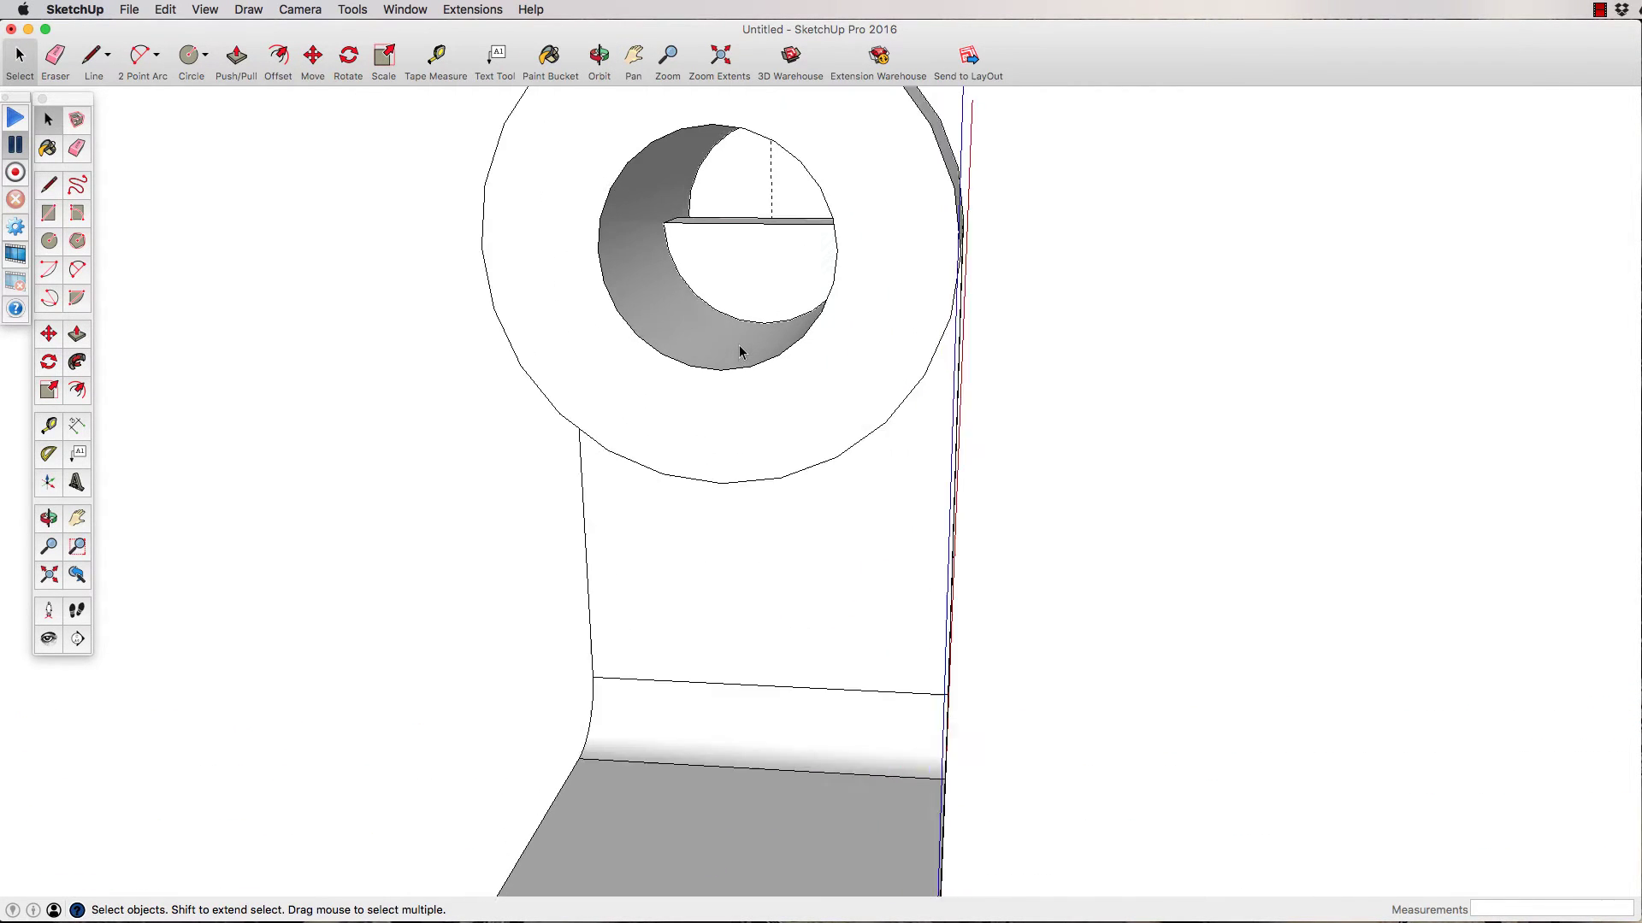
{"action": "middle_click_drag", "start_coordinate": [715, 168], "coordinate": [752, 325]}
{"action": "scroll", "coordinate": [750, 325], "scroll_direction": "down", "scroll_amount": 2}
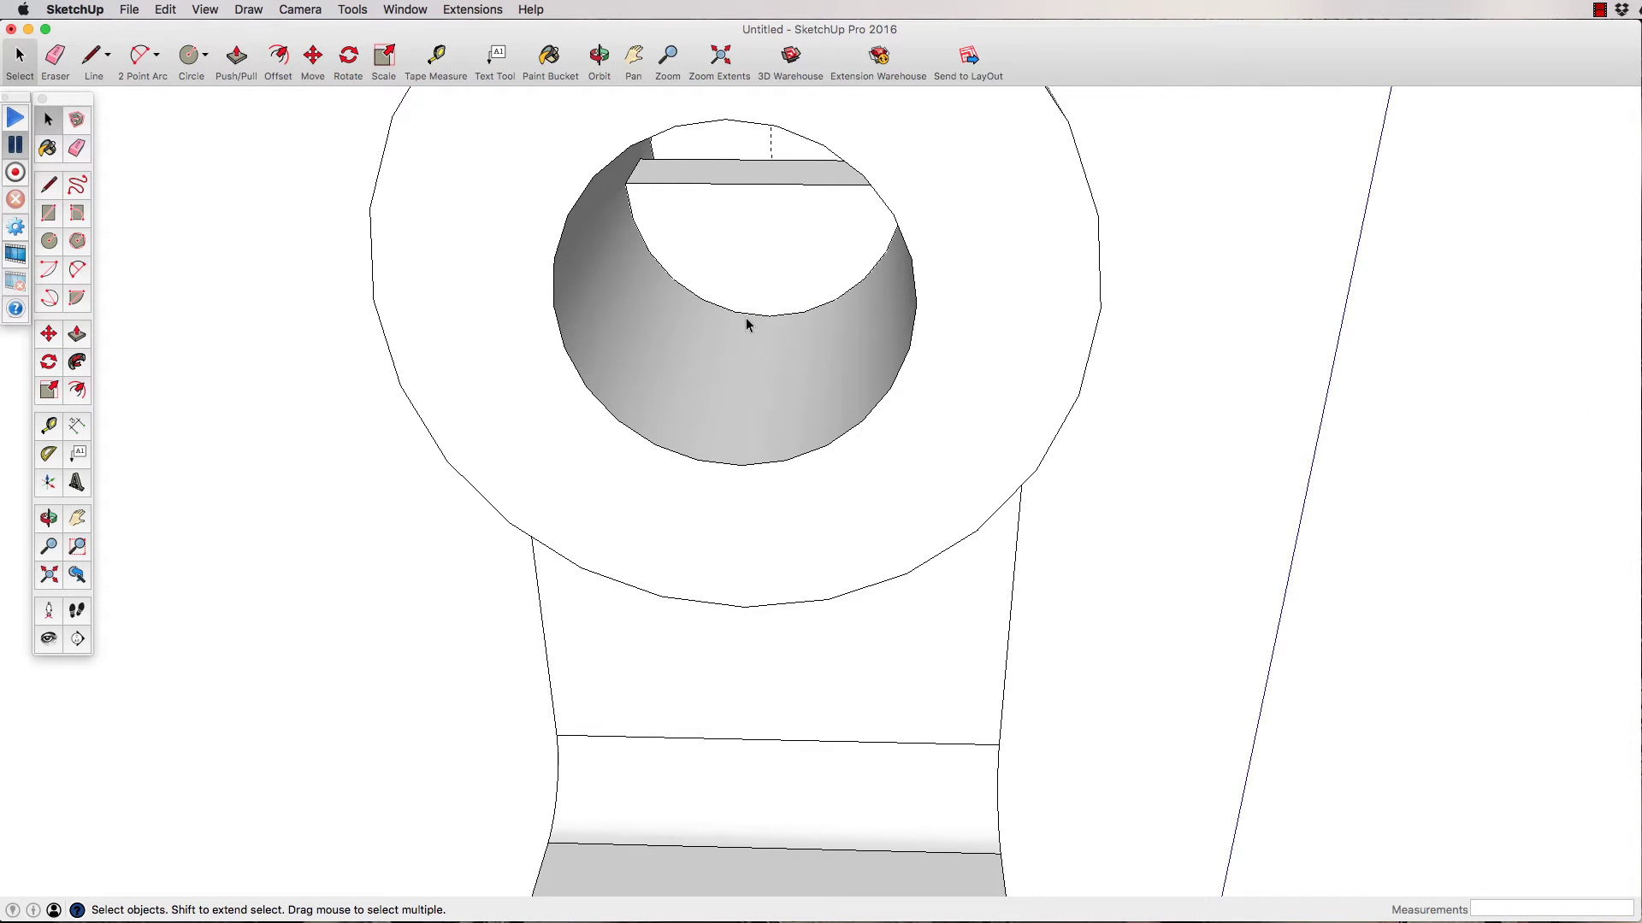
{"action": "middle_click_drag", "start_coordinate": [793, 271], "coordinate": [837, 252]}
{"action": "key", "text": "e"}
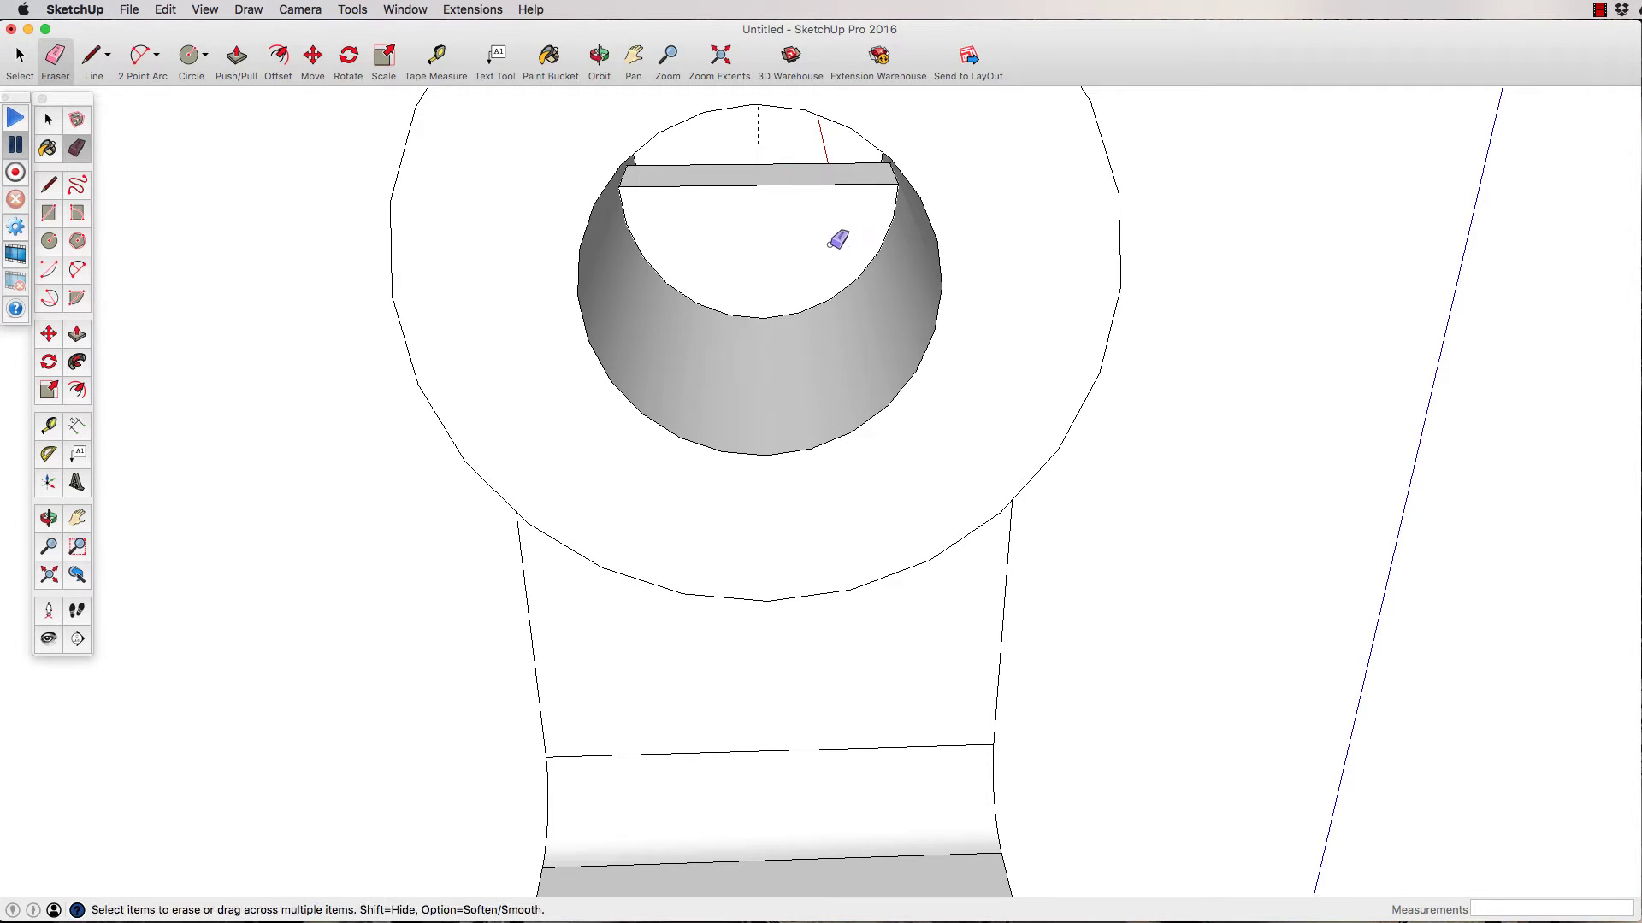
{"action": "left_click", "coordinate": [762, 185]}
{"action": "left_click", "coordinate": [752, 163]}
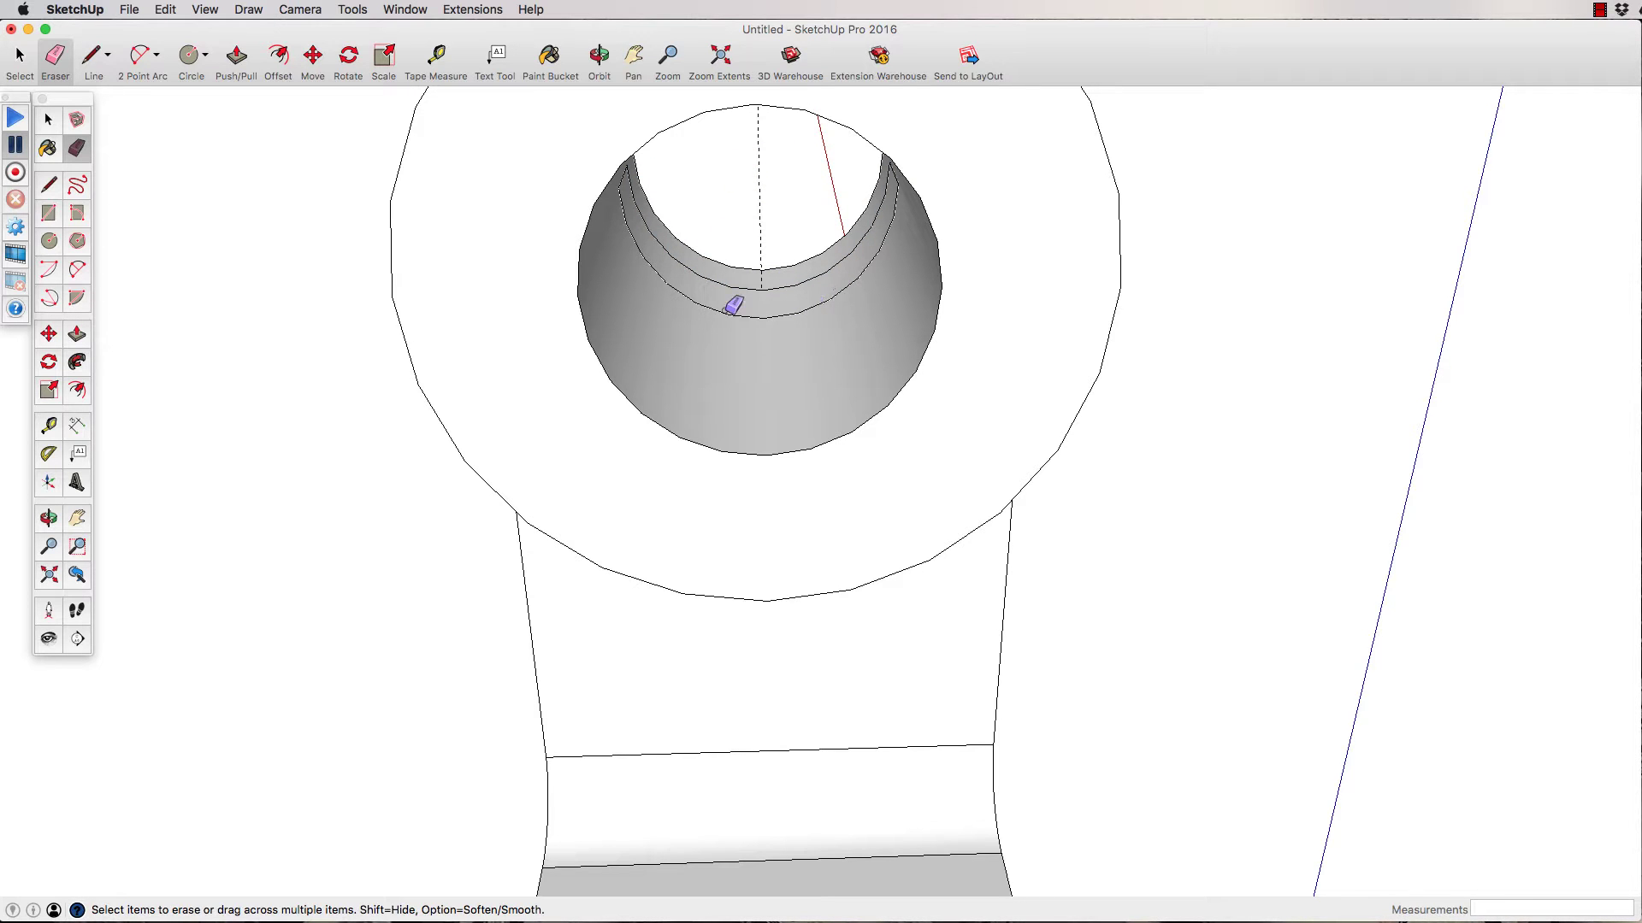
- Erase the vertical guide and most of the leftover intersection edges on the bore's inner wall
{"action": "key", "text": "o"}
{"action": "left_click_drag", "start_coordinate": [641, 274], "coordinate": [1641, 240]}
{"action": "middle_click_drag", "start_coordinate": [1641, 239], "coordinate": [1641, 239]}
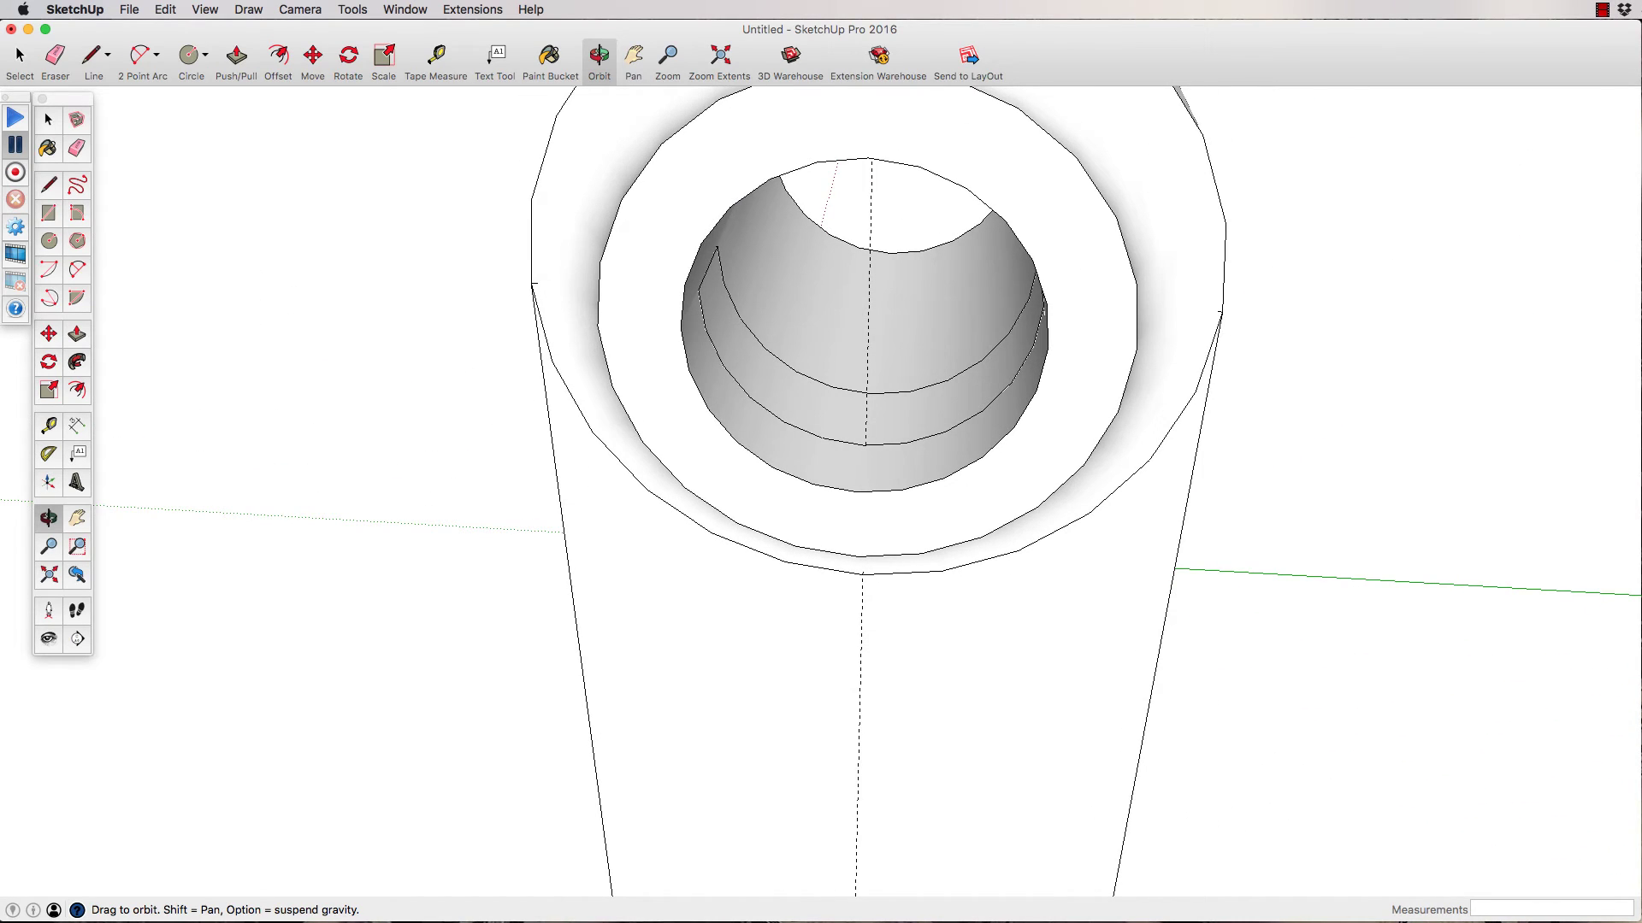
{"action": "mouse_move", "coordinate": [1018, 614]}
{"action": "middle_mouse_down"}
{"action": "mouse_move", "coordinate": [1100, 524]}
{"action": "mouse_move", "coordinate": [1201, 536]}
{"action": "mouse_move", "coordinate": [1099, 561]}
{"action": "mouse_move", "coordinate": [973, 544]}
{"action": "middle_mouse_up"}
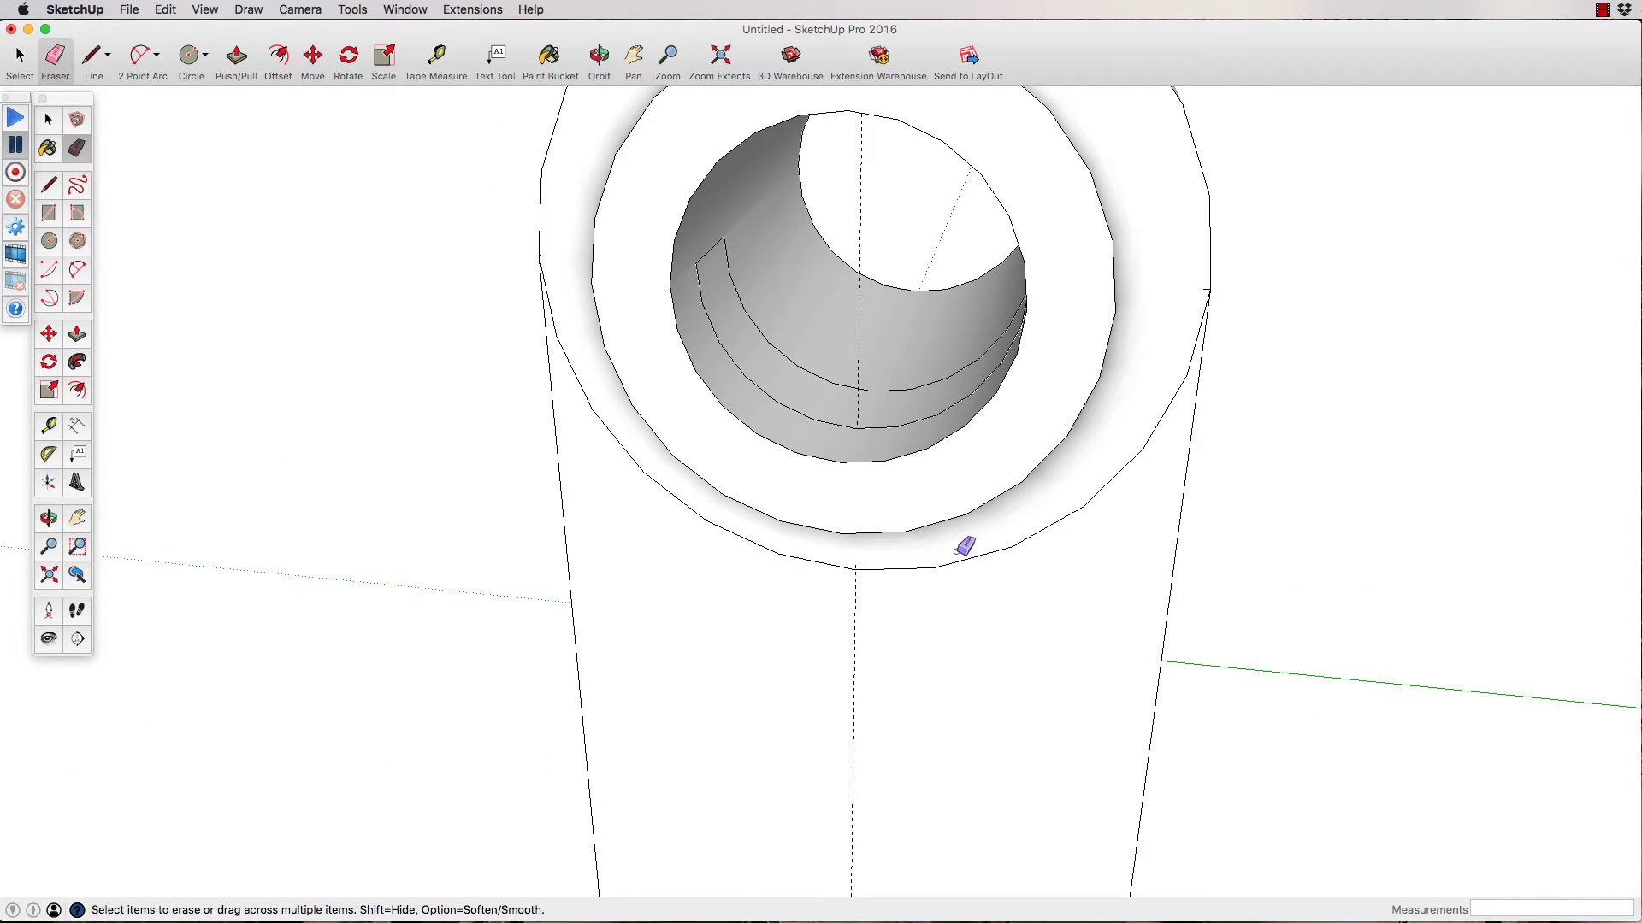
{"action": "scroll", "coordinate": [966, 547], "scroll_direction": "down", "scroll_amount": 2}
{"action": "scroll", "coordinate": [966, 546], "scroll_direction": "up", "scroll_amount": 1}
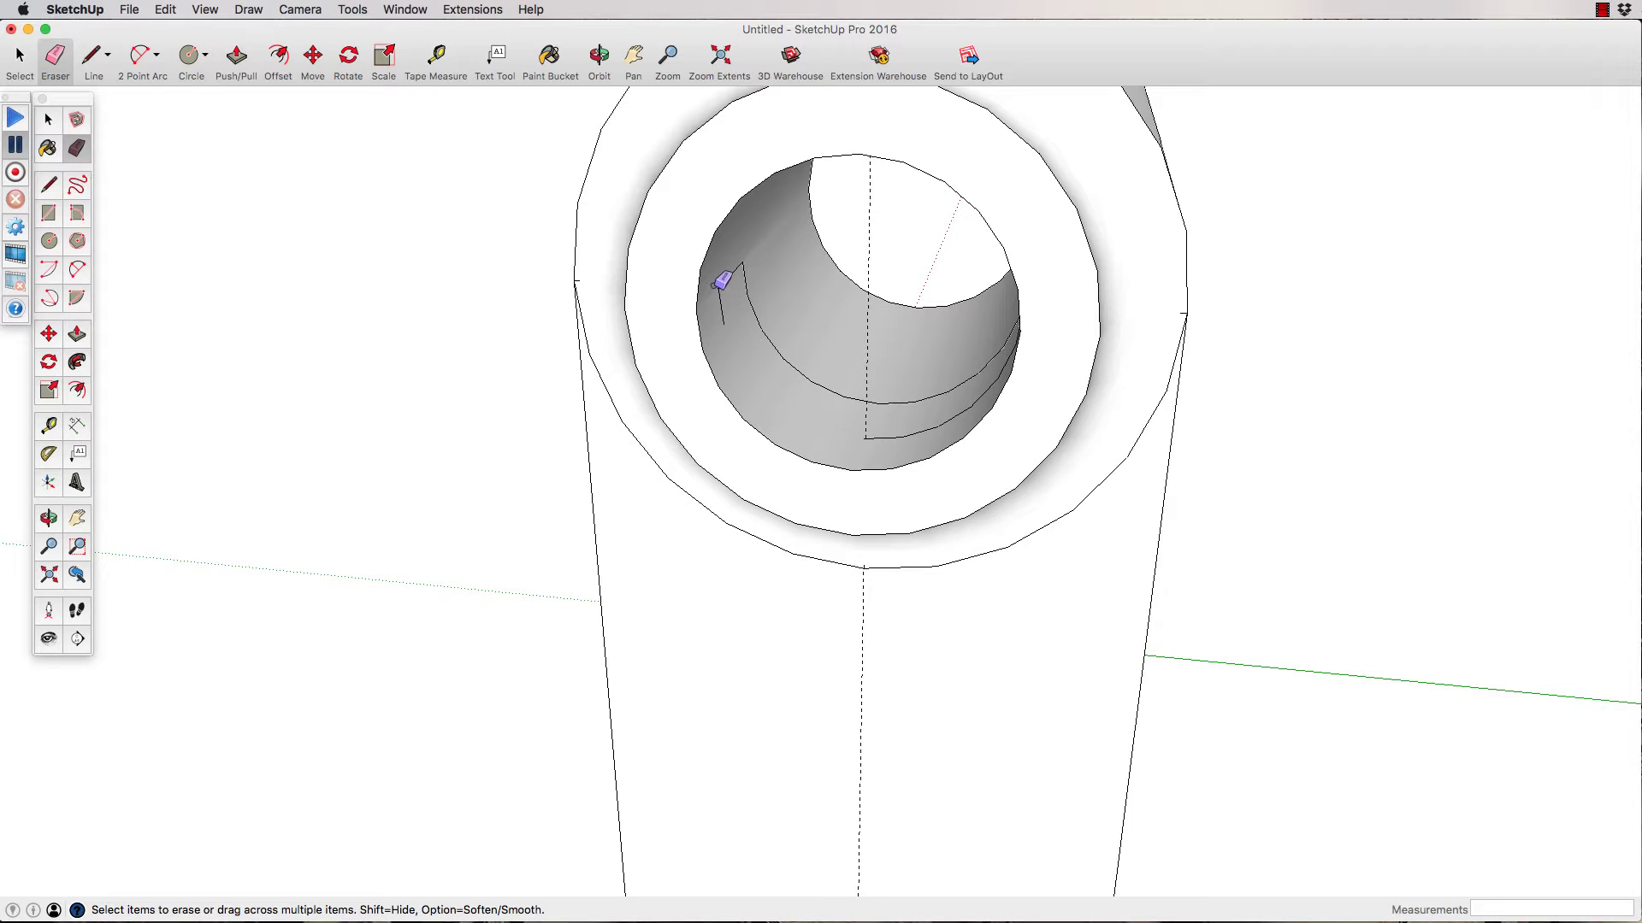
{"action": "left_click_drag", "start_coordinate": [721, 282], "coordinate": [732, 282]}
{"action": "mouse_move", "coordinate": [744, 293]}
{"action": "left_mouse_down"}
{"action": "mouse_move", "coordinate": [785, 358]}
{"action": "mouse_move", "coordinate": [862, 400]}
{"action": "mouse_move", "coordinate": [953, 377]}
{"action": "left_mouse_up"}
{"action": "mouse_move", "coordinate": [883, 429]}
{"action": "left_mouse_down"}
{"action": "mouse_move", "coordinate": [960, 411]}
{"action": "mouse_move", "coordinate": [971, 381]}
{"action": "left_mouse_up"}
- Erase the remaining curved intersection edges on the other side of the bore's inner wall
{"action": "left_click", "coordinate": [599, 57]}
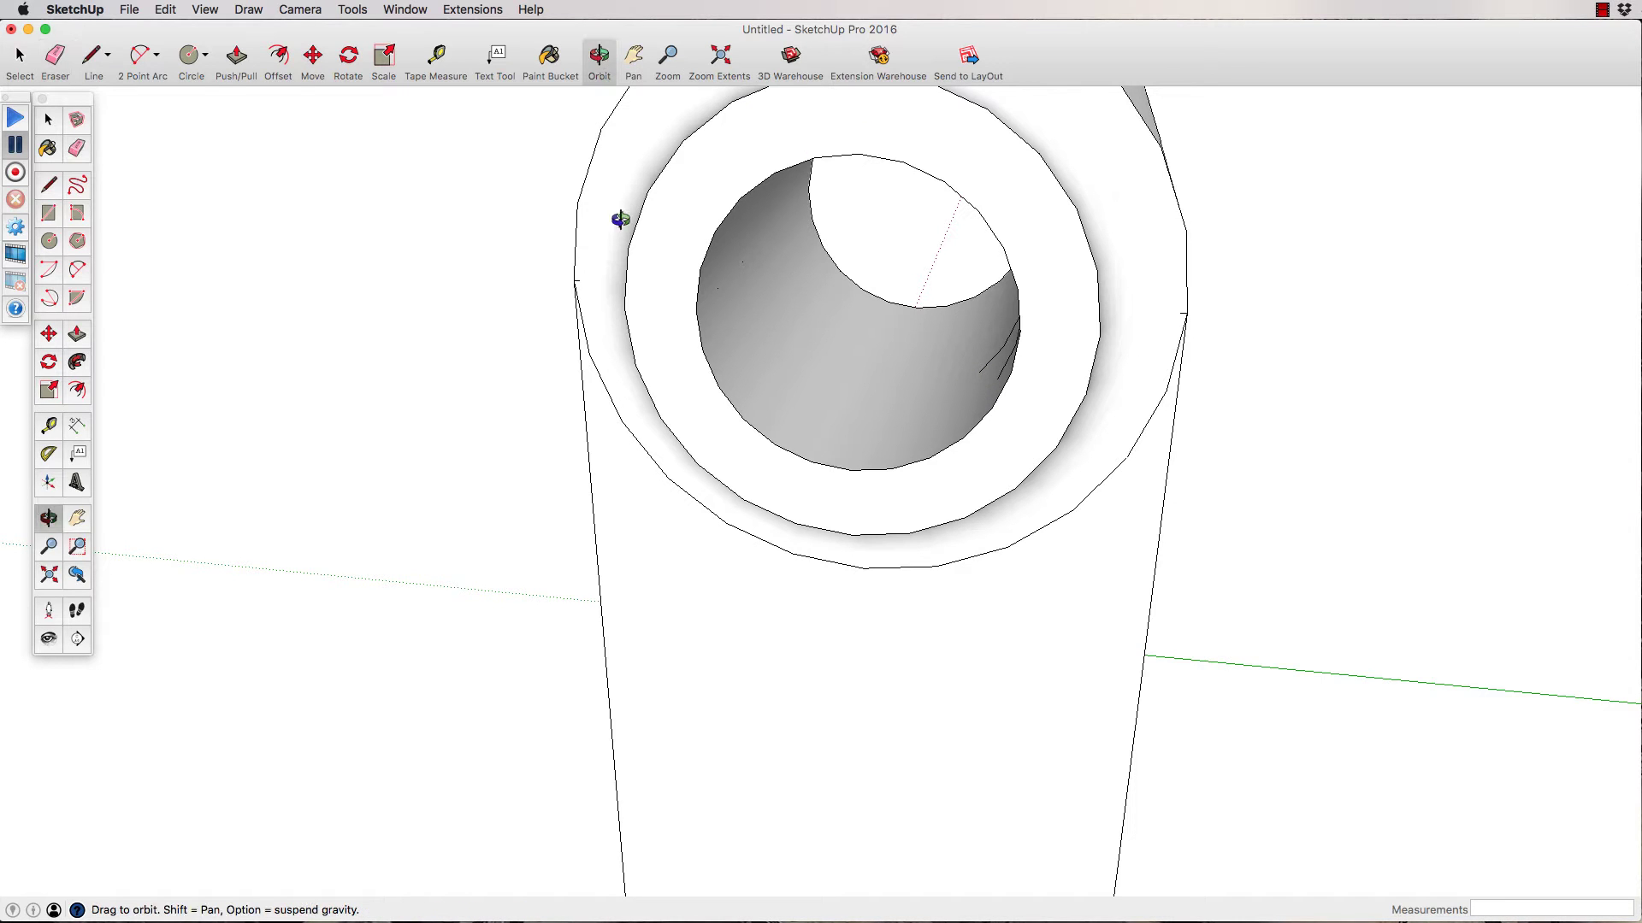
{"action": "left_click_drag", "start_coordinate": [624, 213], "coordinate": [901, 282]}
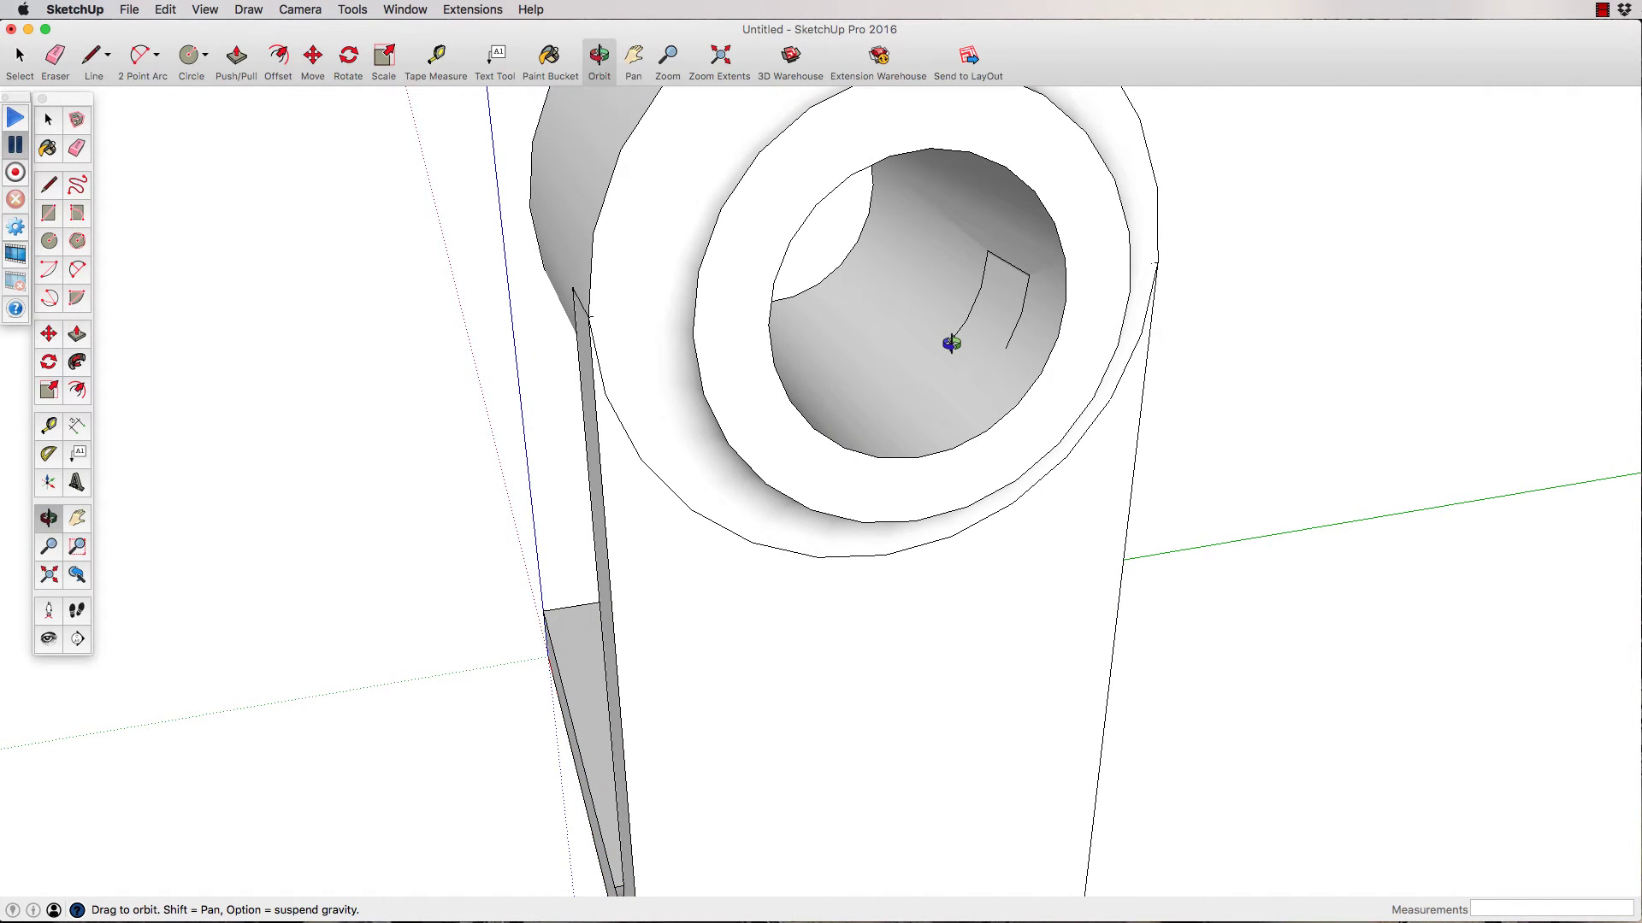
{"action": "key", "text": "e"}
{"action": "left_click", "coordinate": [1019, 310]}
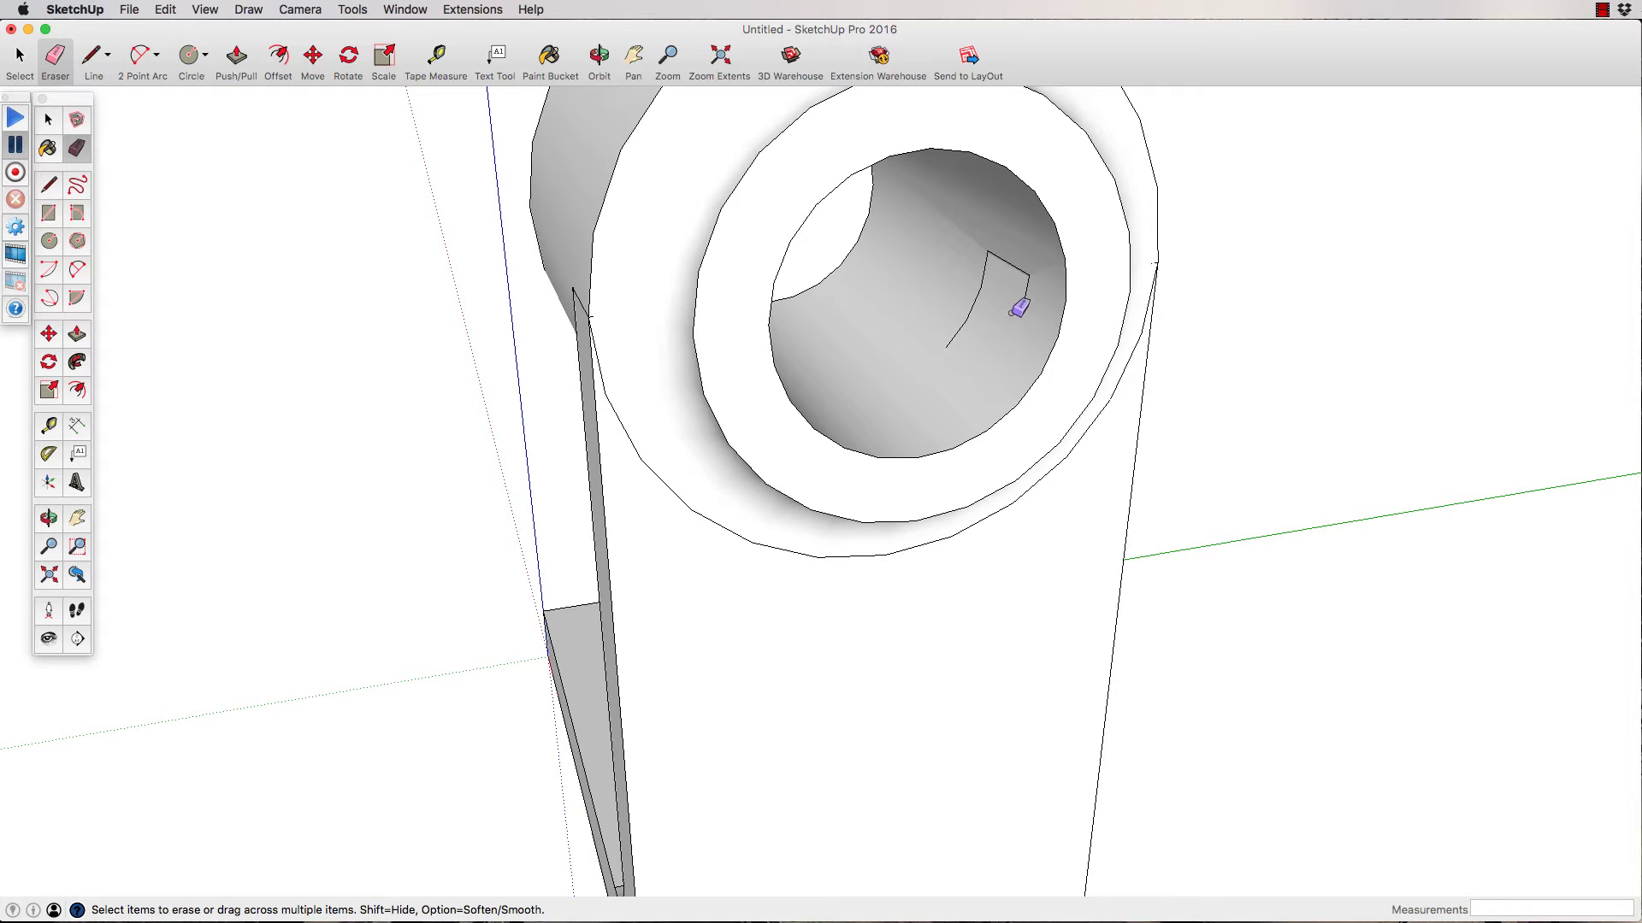
{"action": "mouse_move", "coordinate": [1031, 300]}
{"action": "left_mouse_down"}
{"action": "mouse_move", "coordinate": [1035, 268]}
{"action": "mouse_move", "coordinate": [995, 258]}
{"action": "mouse_move", "coordinate": [1009, 261]}
{"action": "left_mouse_up"}
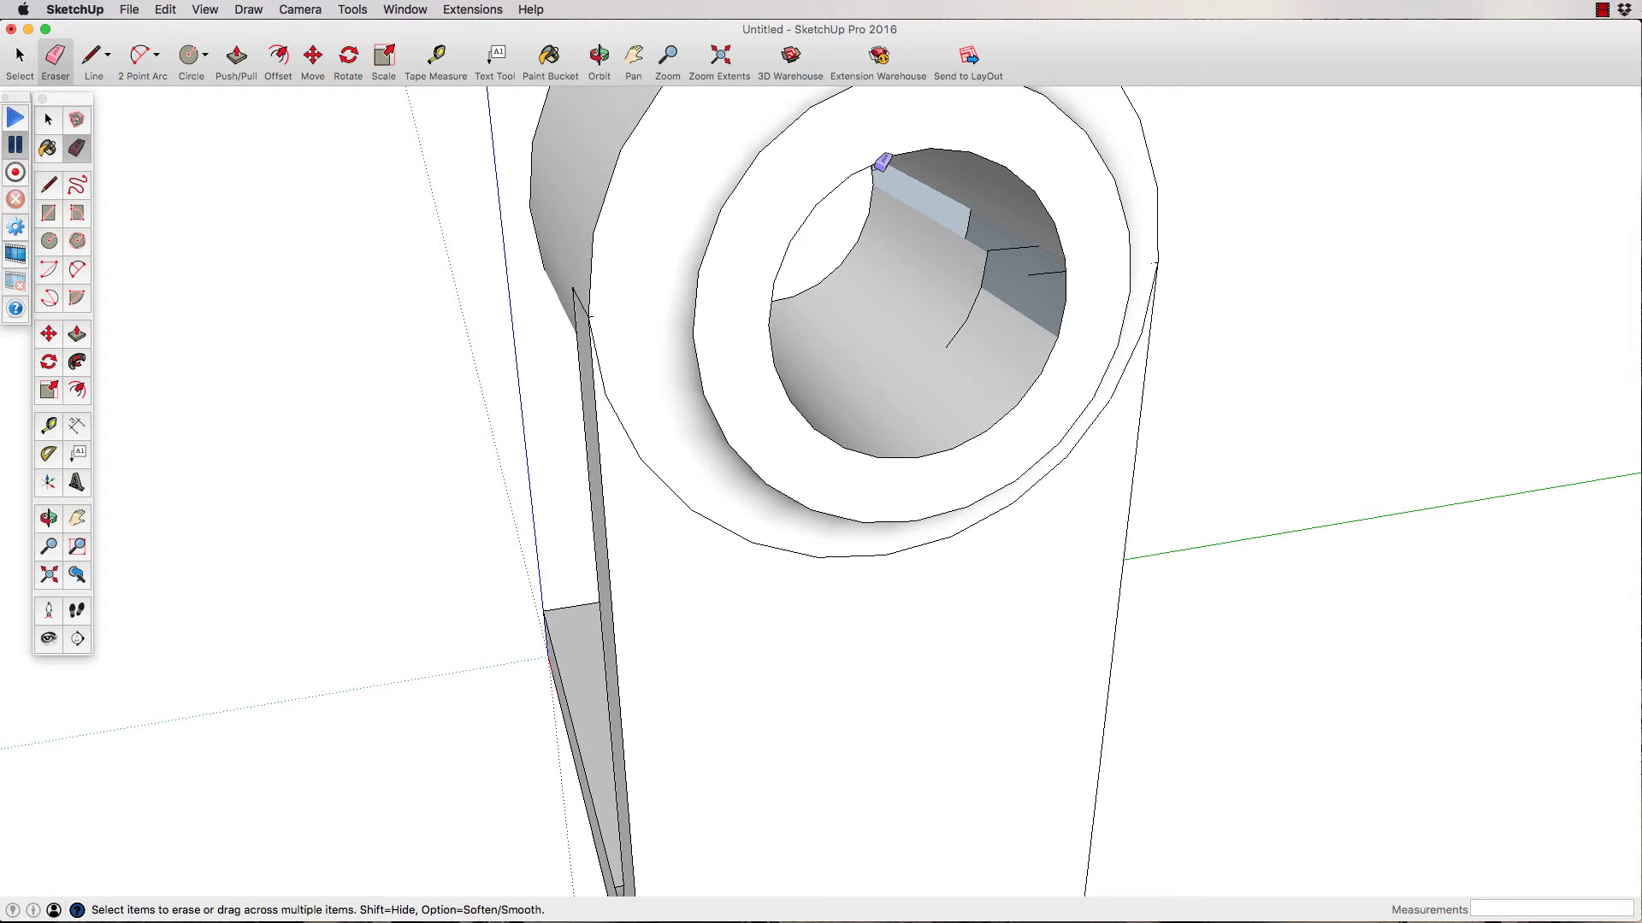
{"action": "left_click", "coordinate": [992, 272]}
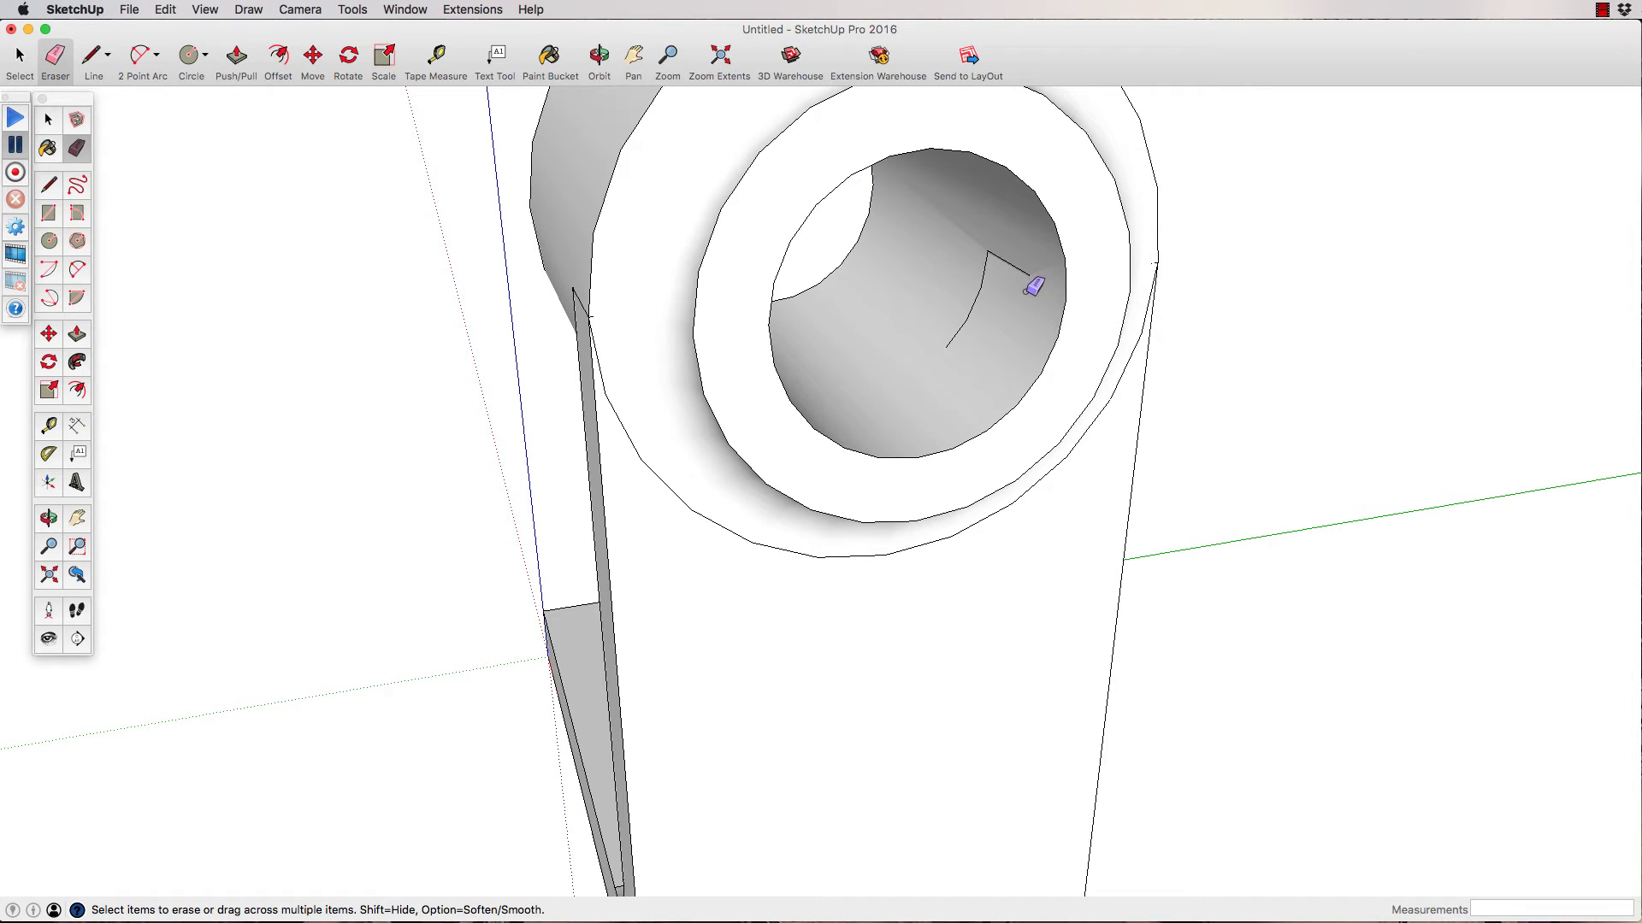
{"action": "left_click_drag", "start_coordinate": [989, 265], "coordinate": [957, 332]}
- Cover the narrow slit in the bore wall with a rectangle about 5 mm long between its opposite corners
{"action": "scroll", "coordinate": [1020, 261], "scroll_direction": "up", "scroll_amount": 10}
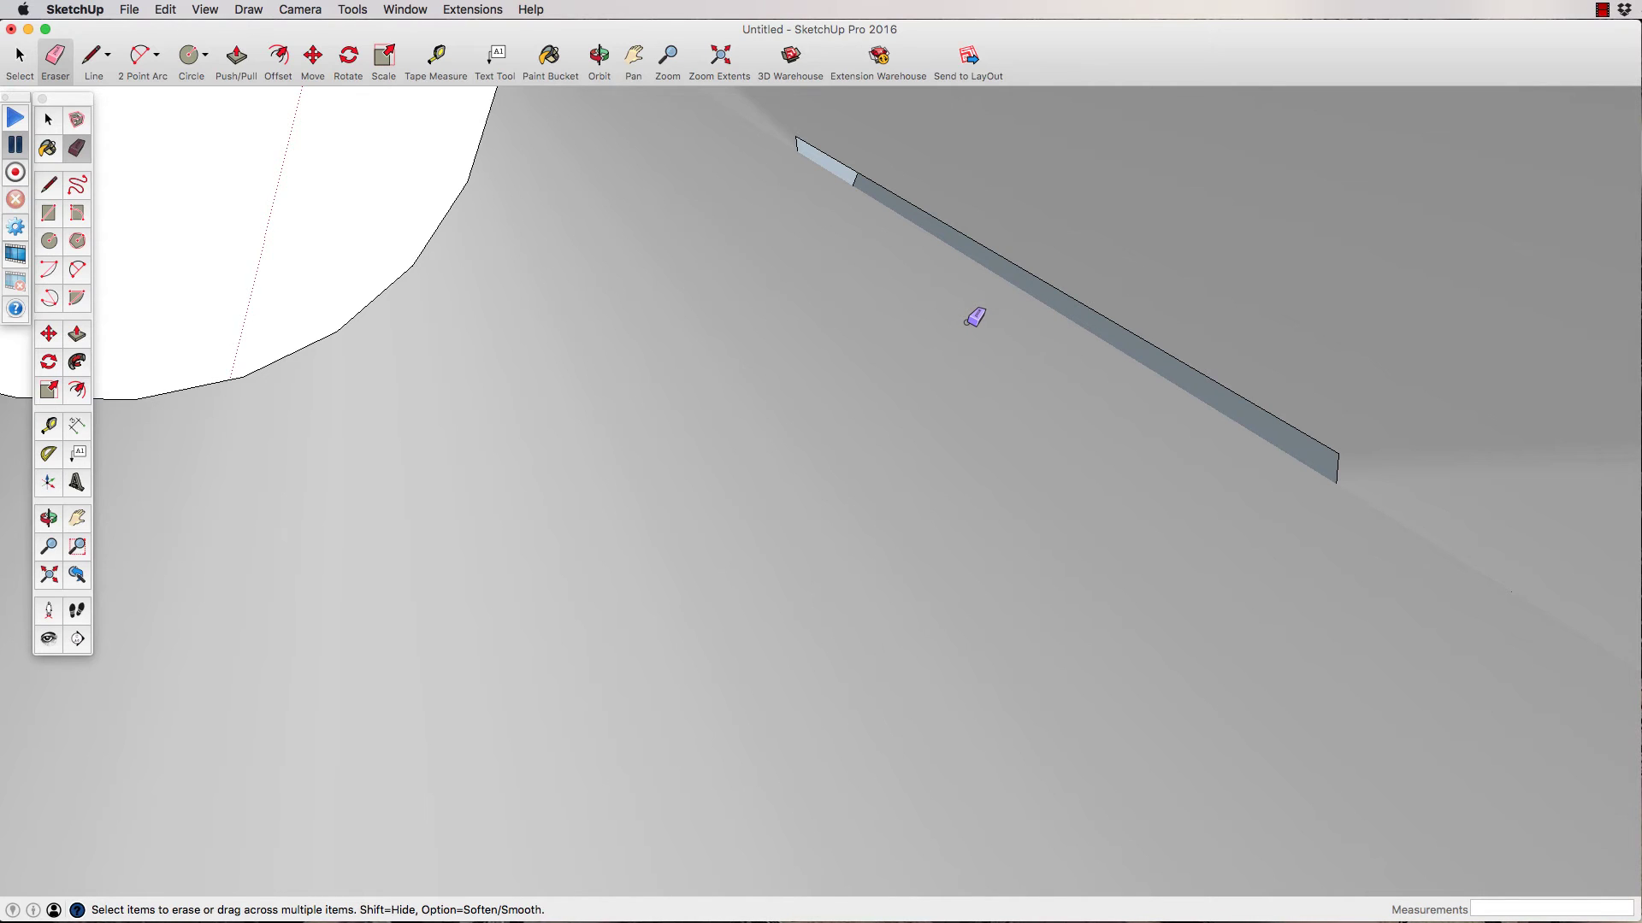
{"action": "key", "text": "r"}
{"action": "left_click", "coordinate": [796, 135]}
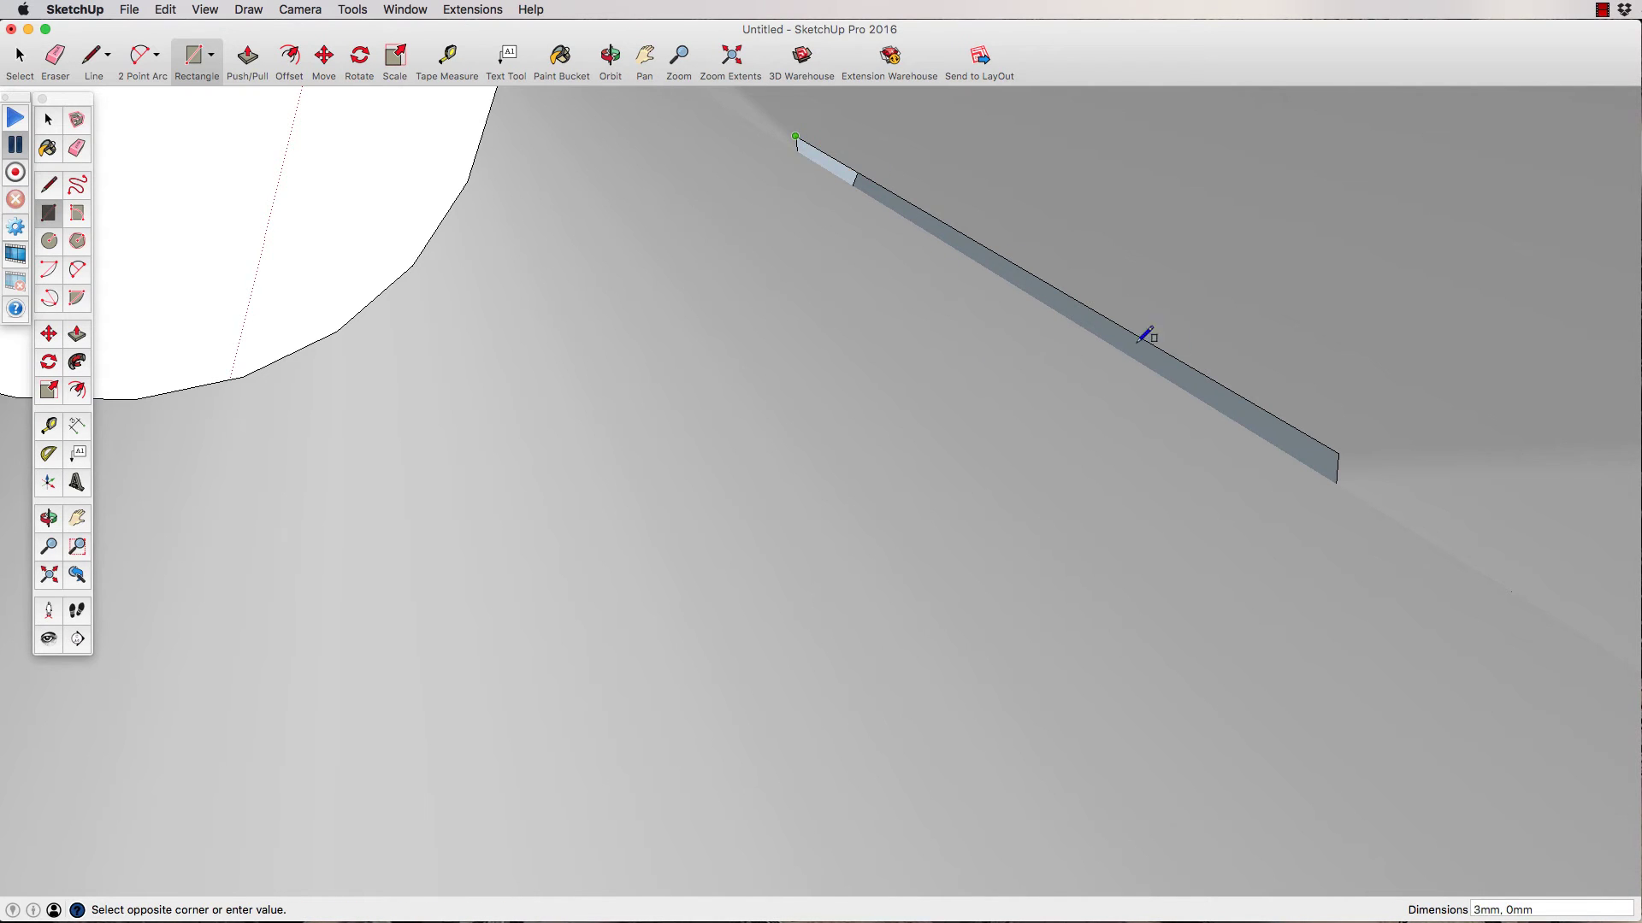
{"action": "left_click", "coordinate": [1336, 483]}
- Select the entire patched model and rerun Intersect Faces with the selection
{"action": "scroll", "coordinate": [1234, 445], "scroll_direction": "down", "scroll_amount": 6}
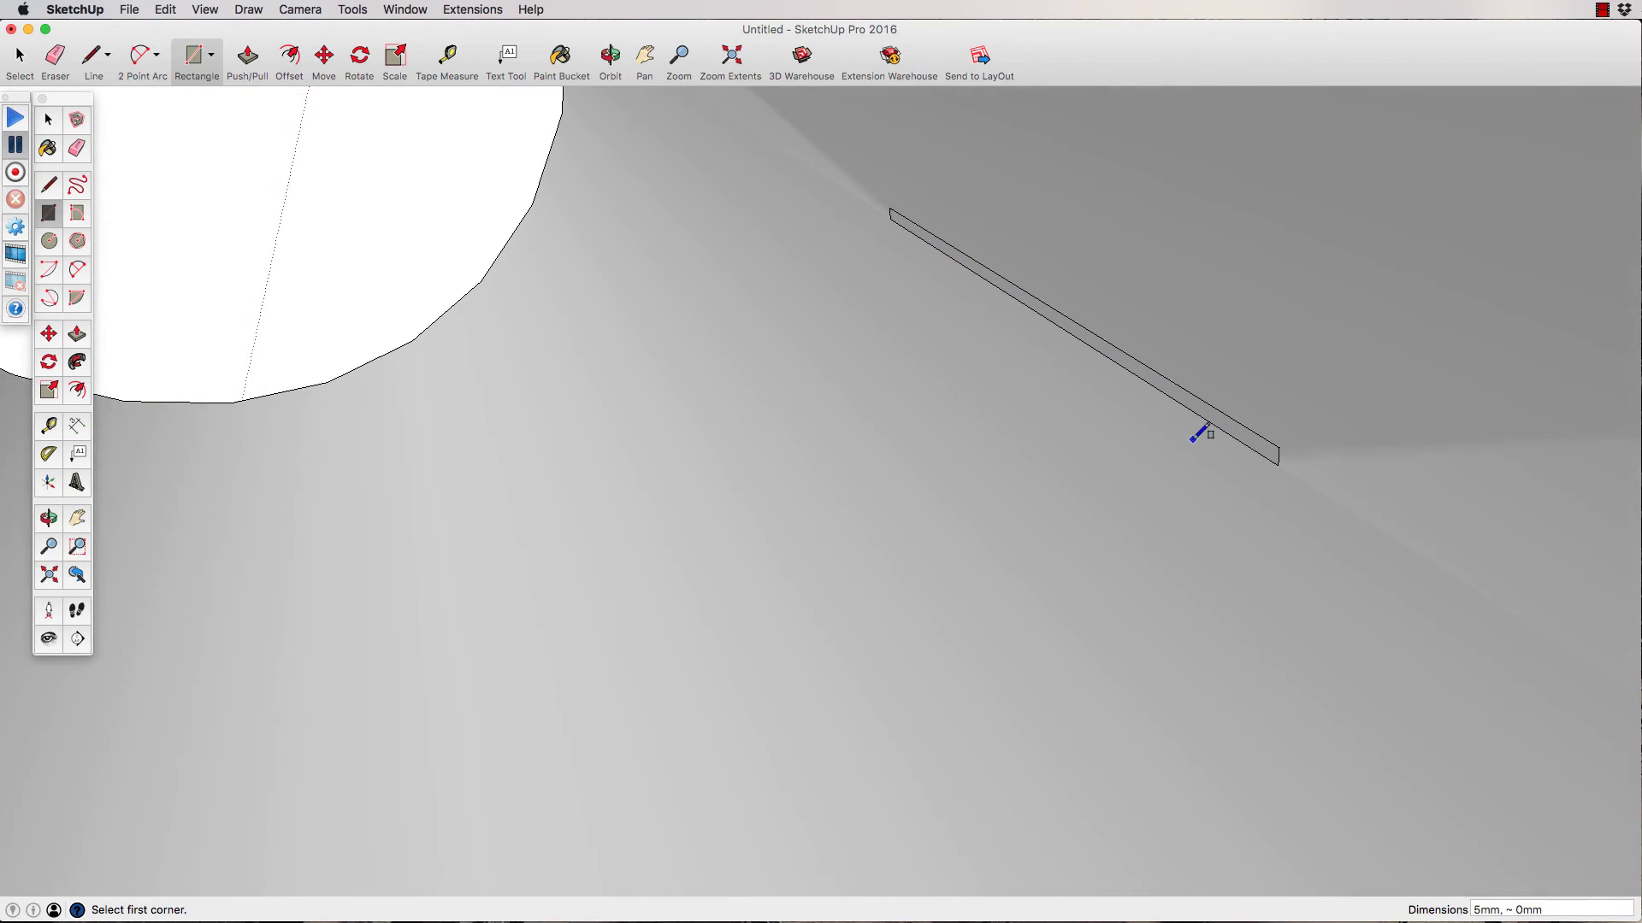
{"action": "scroll", "coordinate": [1201, 433], "scroll_direction": "down", "scroll_amount": 8}
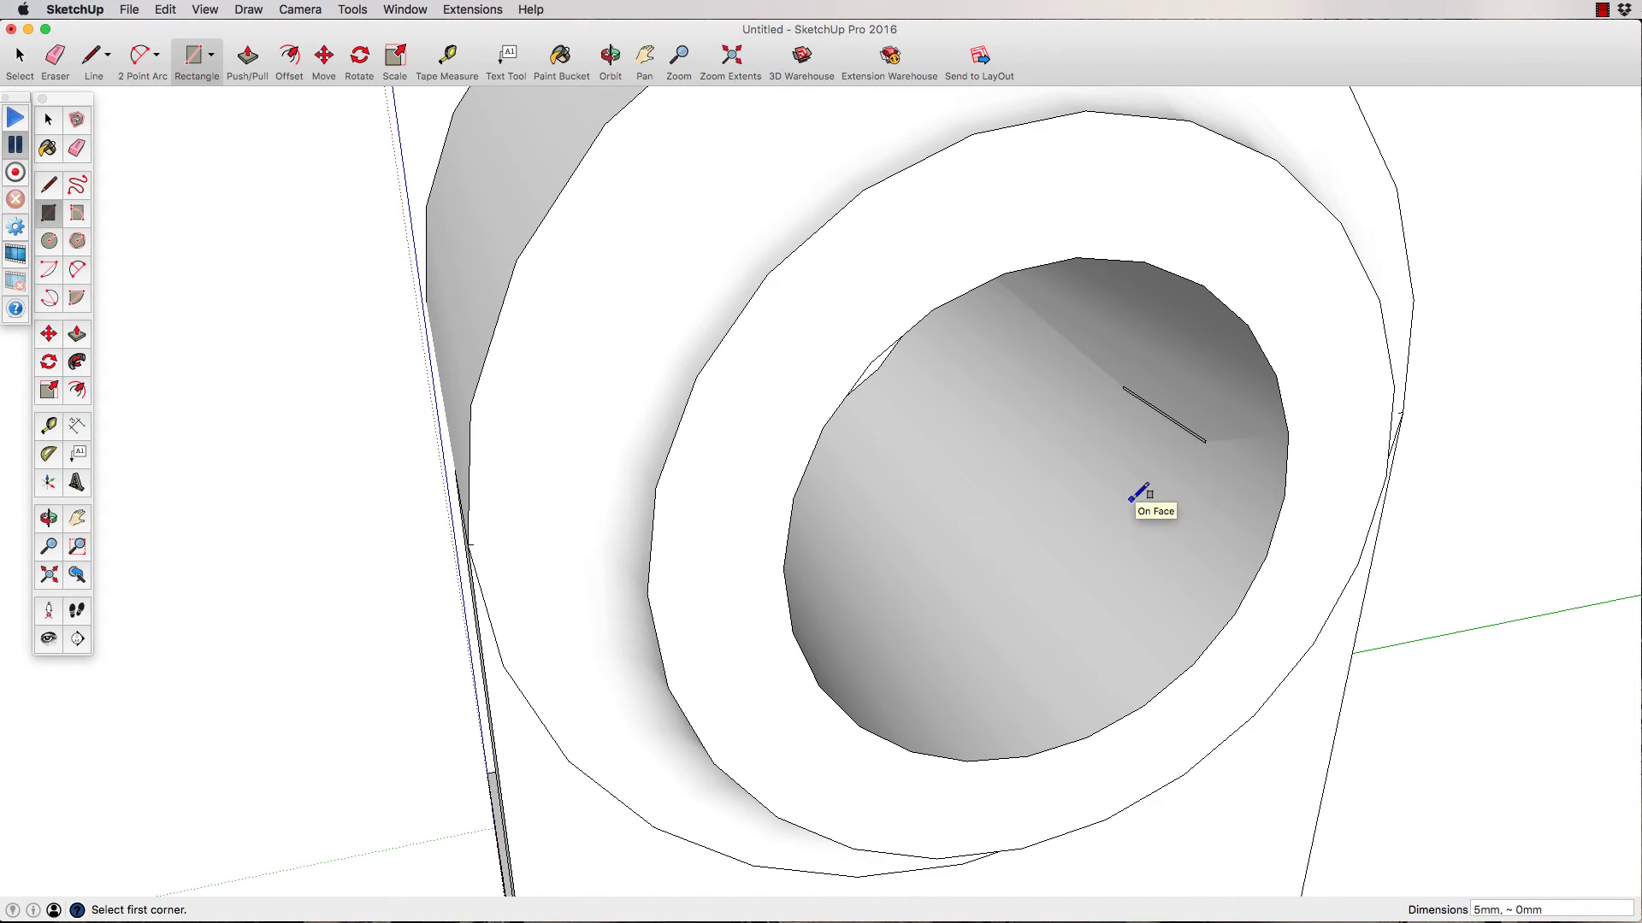
{"action": "scroll", "coordinate": [1130, 500], "scroll_direction": "down", "scroll_amount": 3}
{"action": "scroll", "coordinate": [1131, 500], "scroll_direction": "up", "scroll_amount": 1}
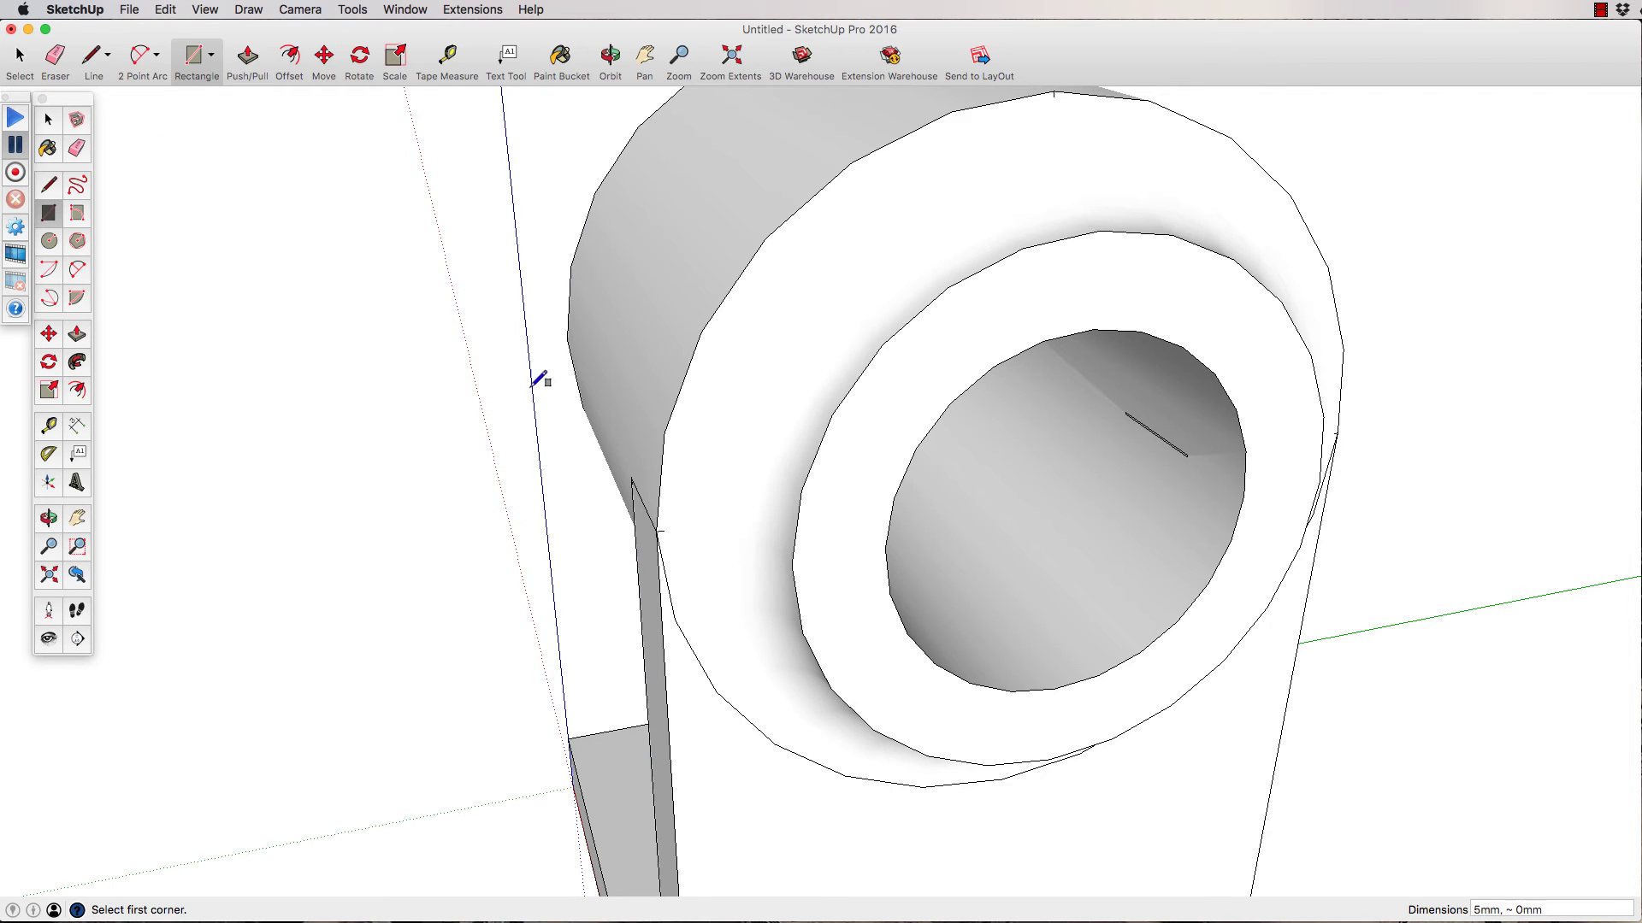
{"action": "scroll", "coordinate": [532, 385], "scroll_direction": "down", "scroll_amount": 4}
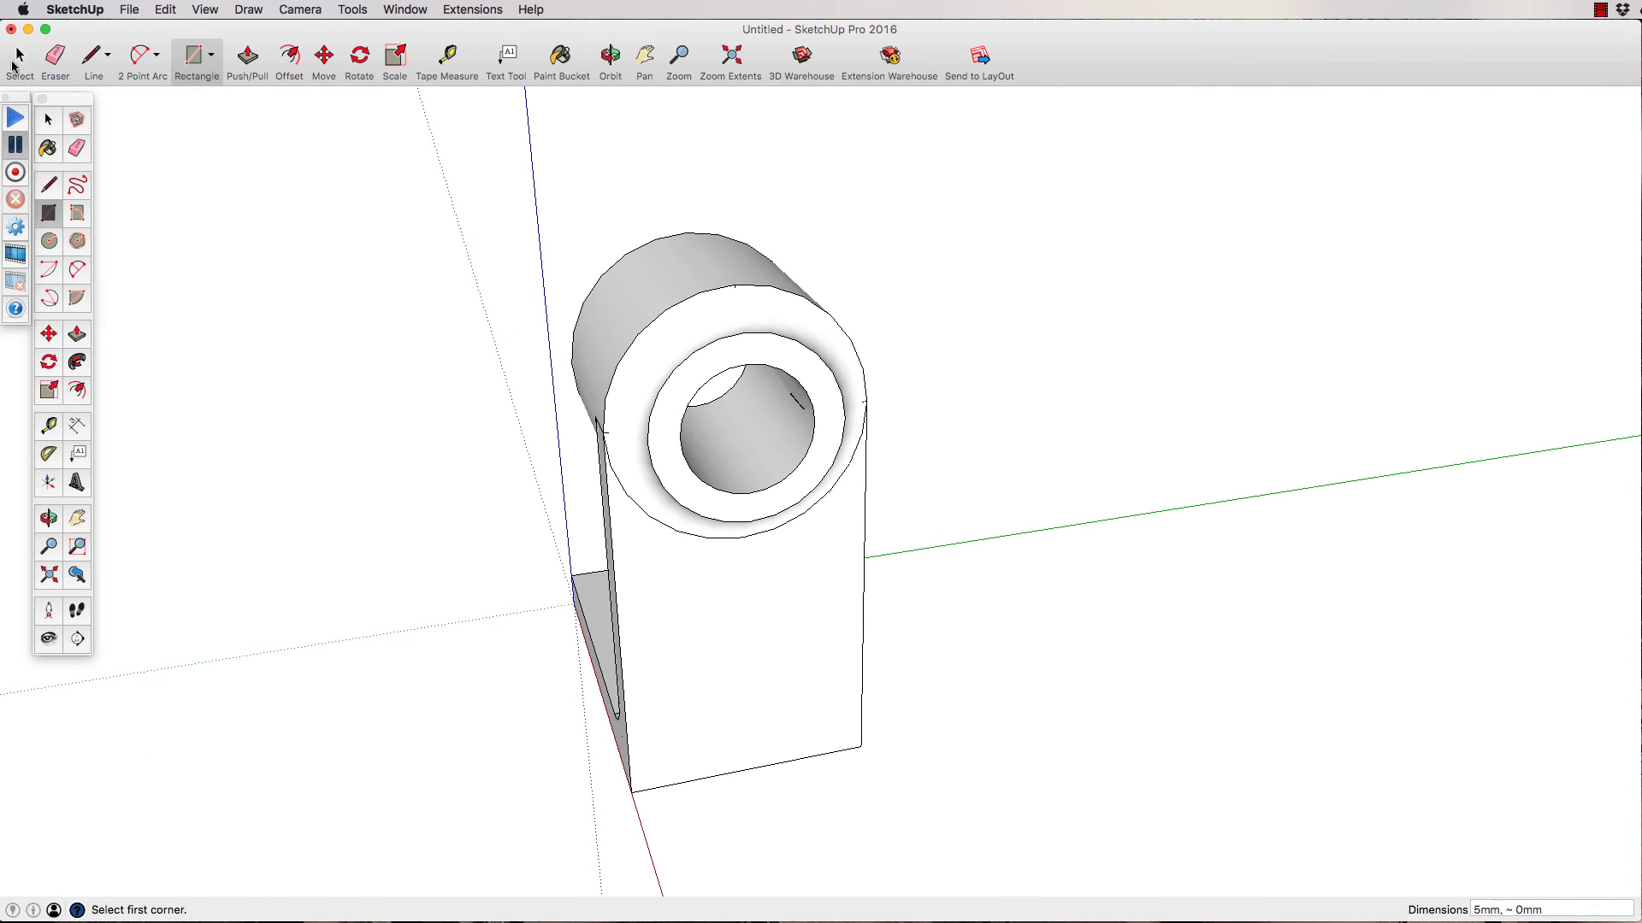
{"action": "left_click", "coordinate": [18, 59]}
{"action": "left_click_drag", "start_coordinate": [406, 202], "coordinate": [1053, 832]}
{"action": "right_click", "coordinate": [763, 533]}
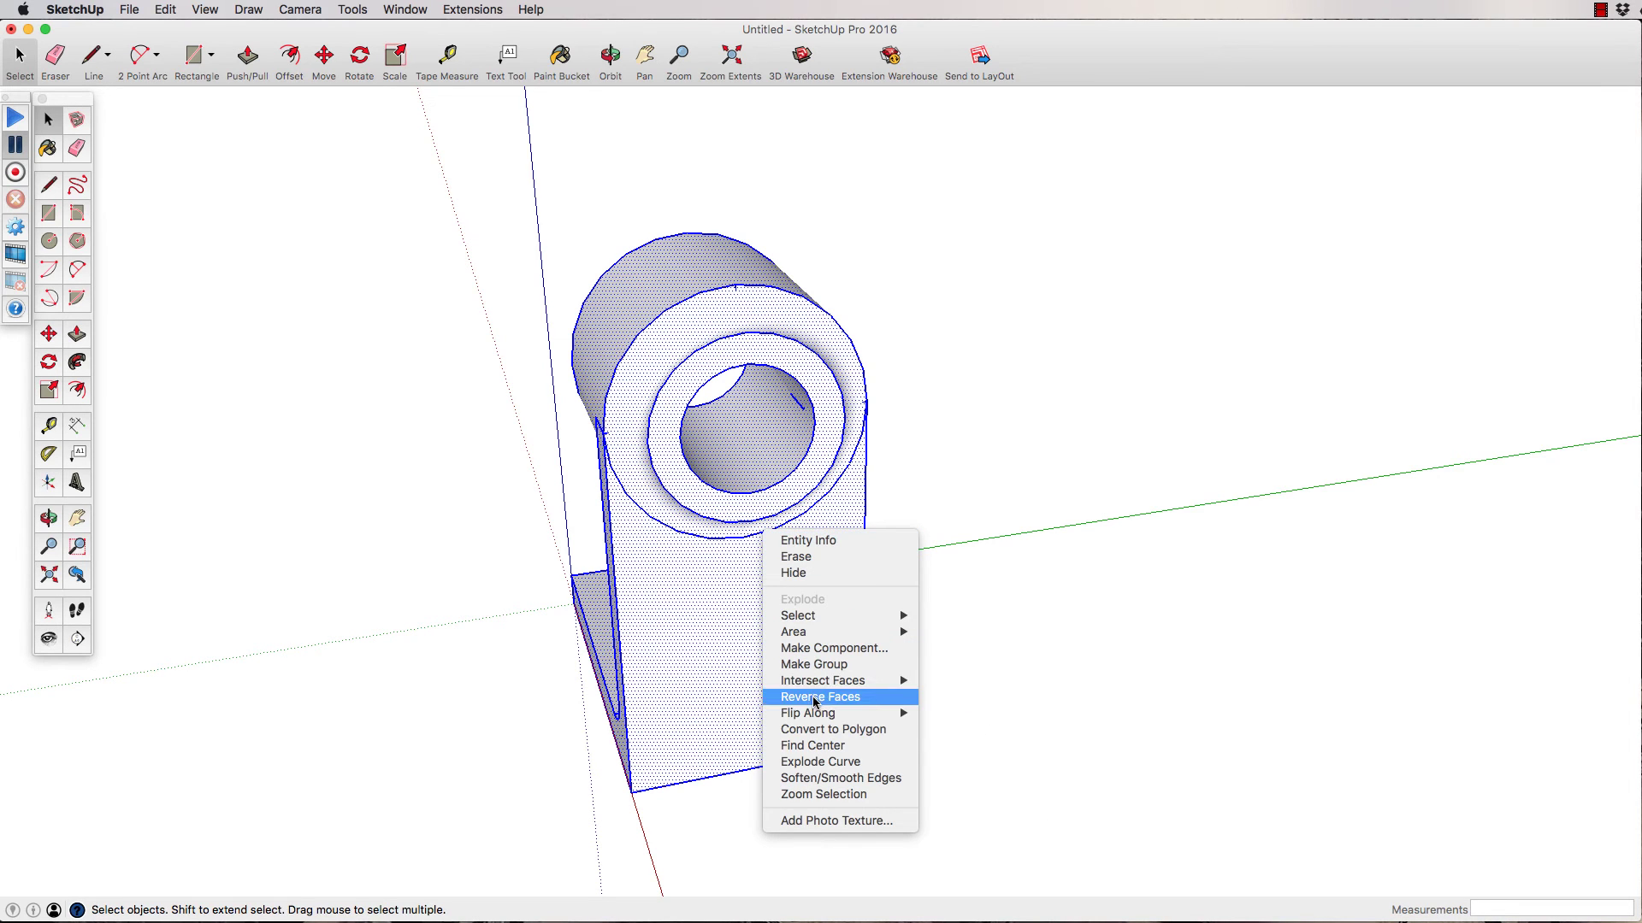
{"action": "mouse_move", "coordinate": [855, 681]}
{"action": "left_click", "coordinate": [971, 697]}
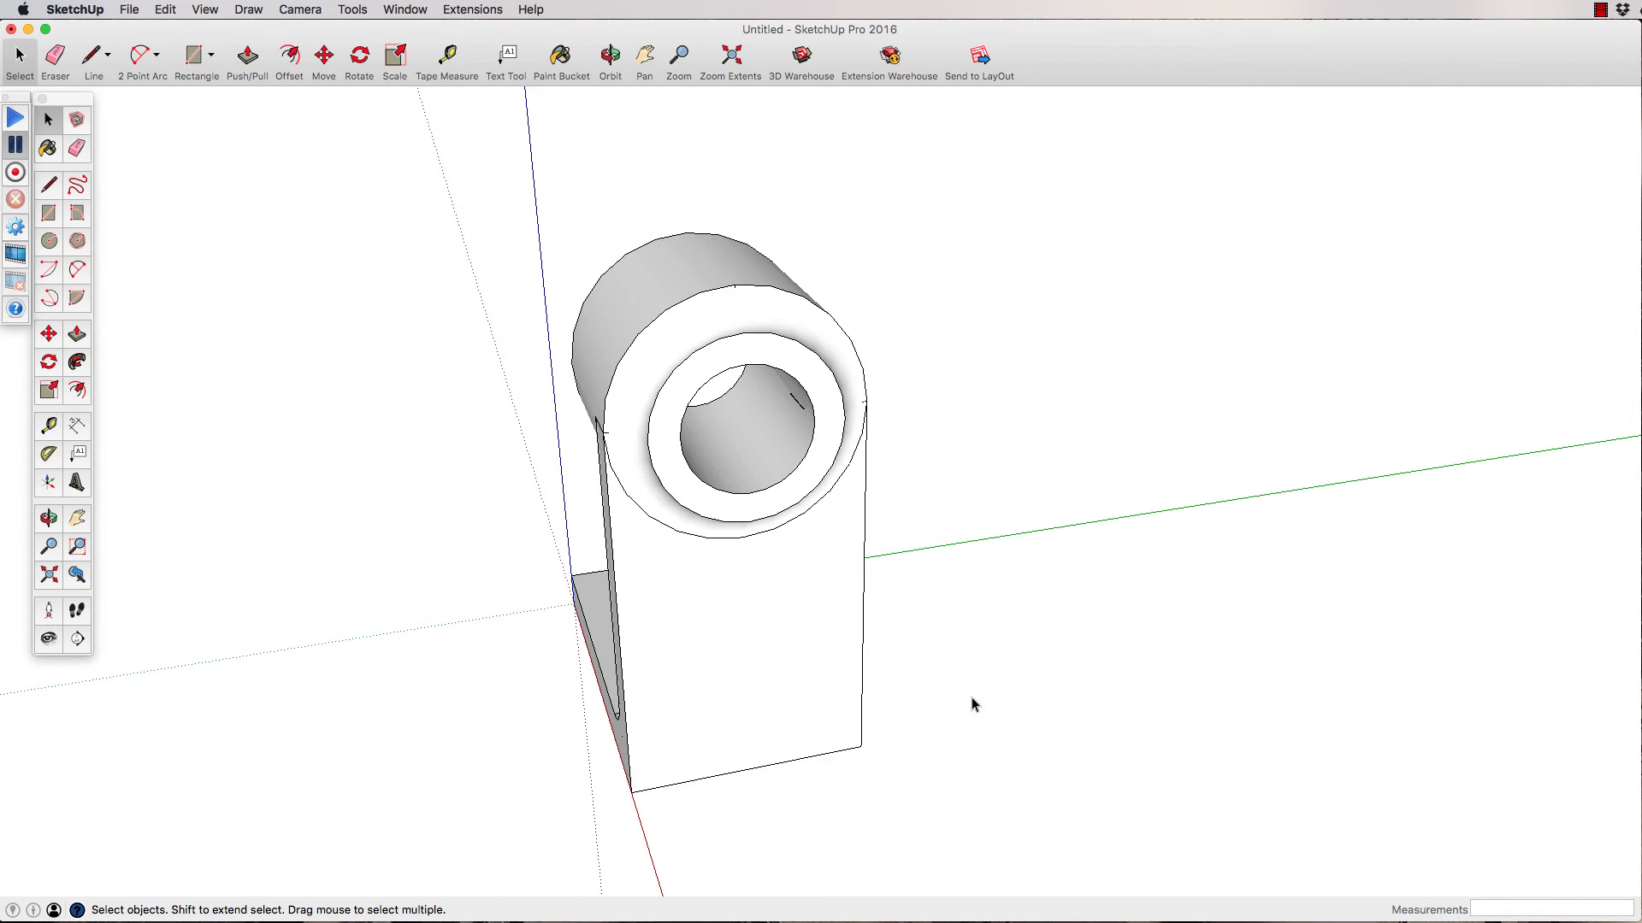
- Erase the upper long edge of the narrow patch on the bore wall, try erasing its lower long edge, and undo that second erasure
{"action": "scroll", "coordinate": [744, 374], "scroll_direction": "up", "scroll_amount": 10}
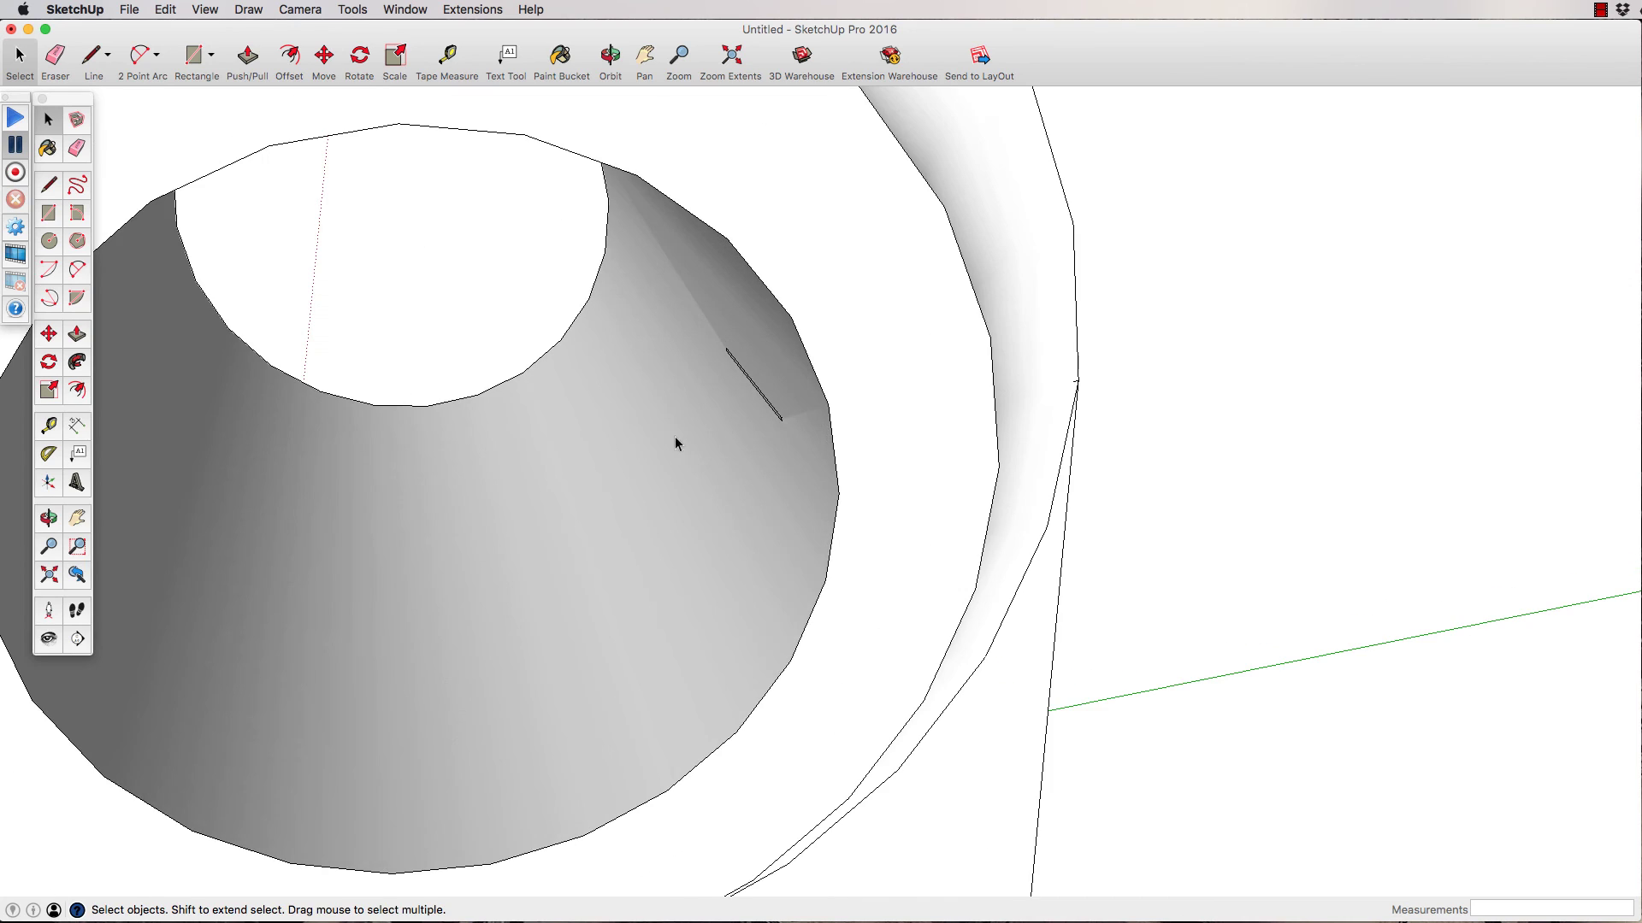
{"action": "key", "text": "o"}
{"action": "left_click_drag", "start_coordinate": [660, 442], "coordinate": [835, 422]}
{"action": "key", "text": "space"}
{"action": "scroll", "coordinate": [837, 420], "scroll_direction": "up", "scroll_amount": 8}
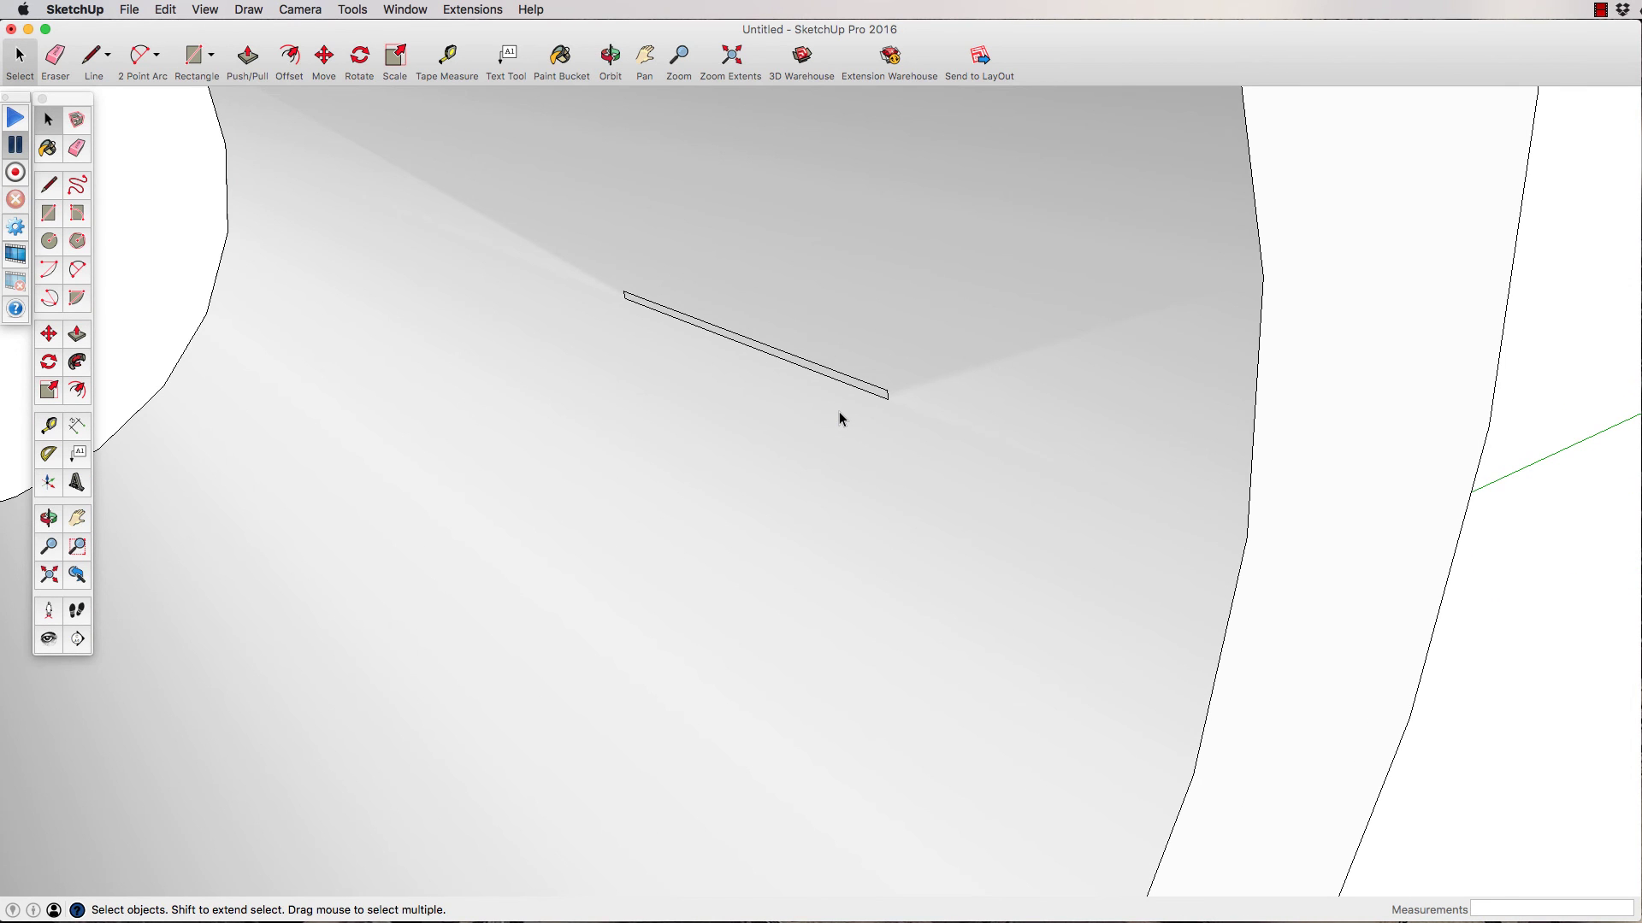
{"action": "key", "text": "e"}
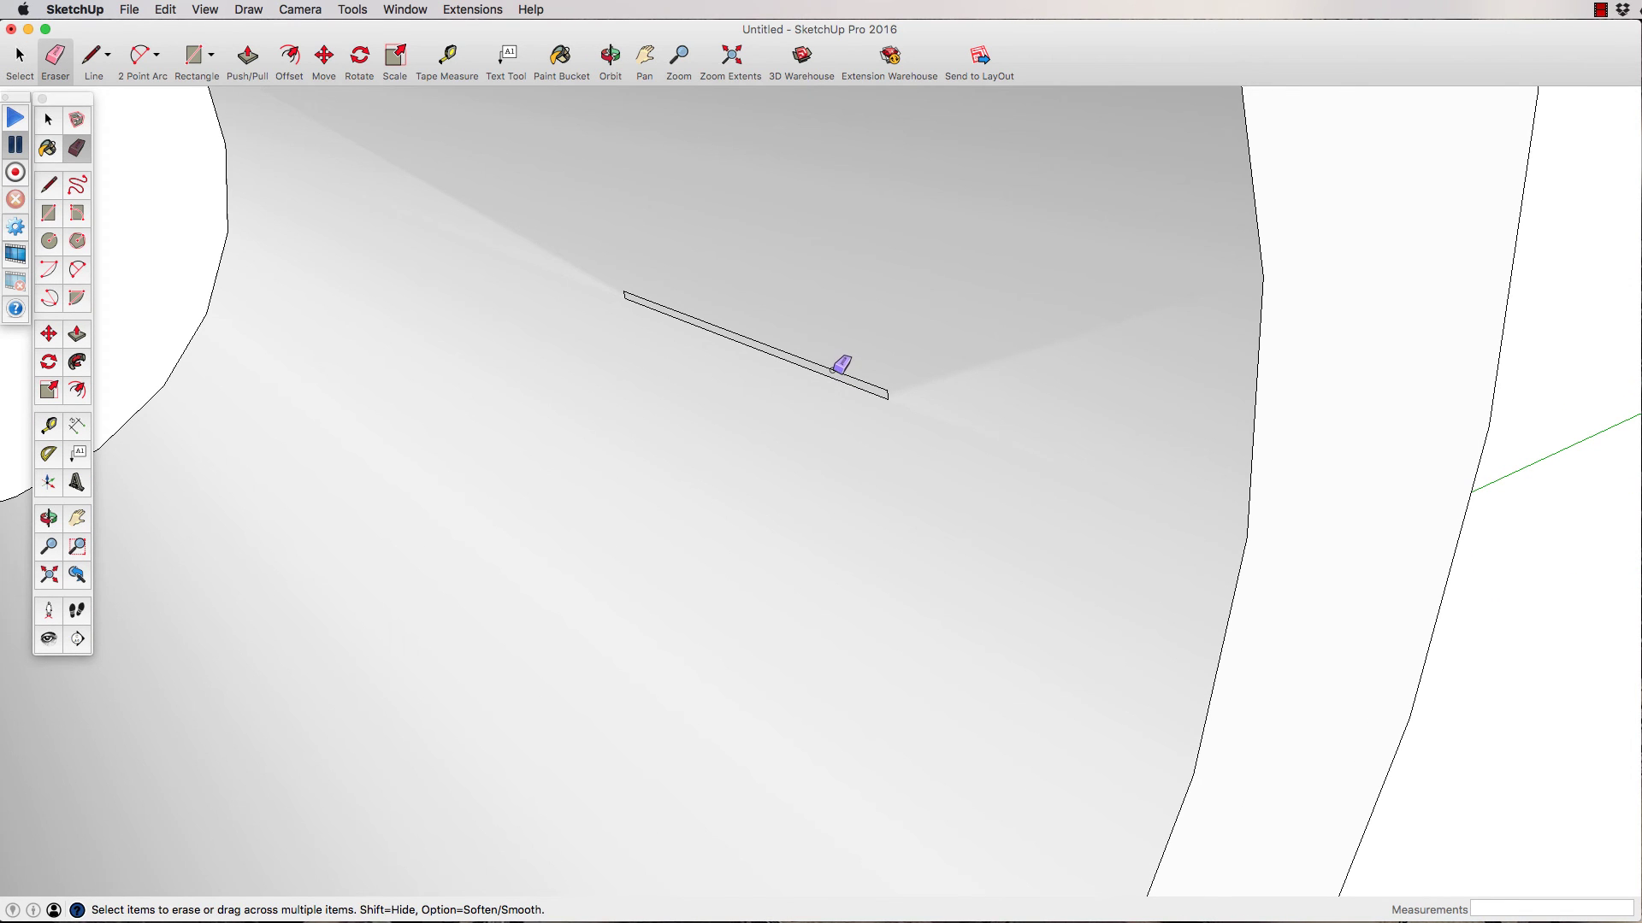
{"action": "left_click", "coordinate": [832, 370]}
{"action": "left_click", "coordinate": [831, 377]}
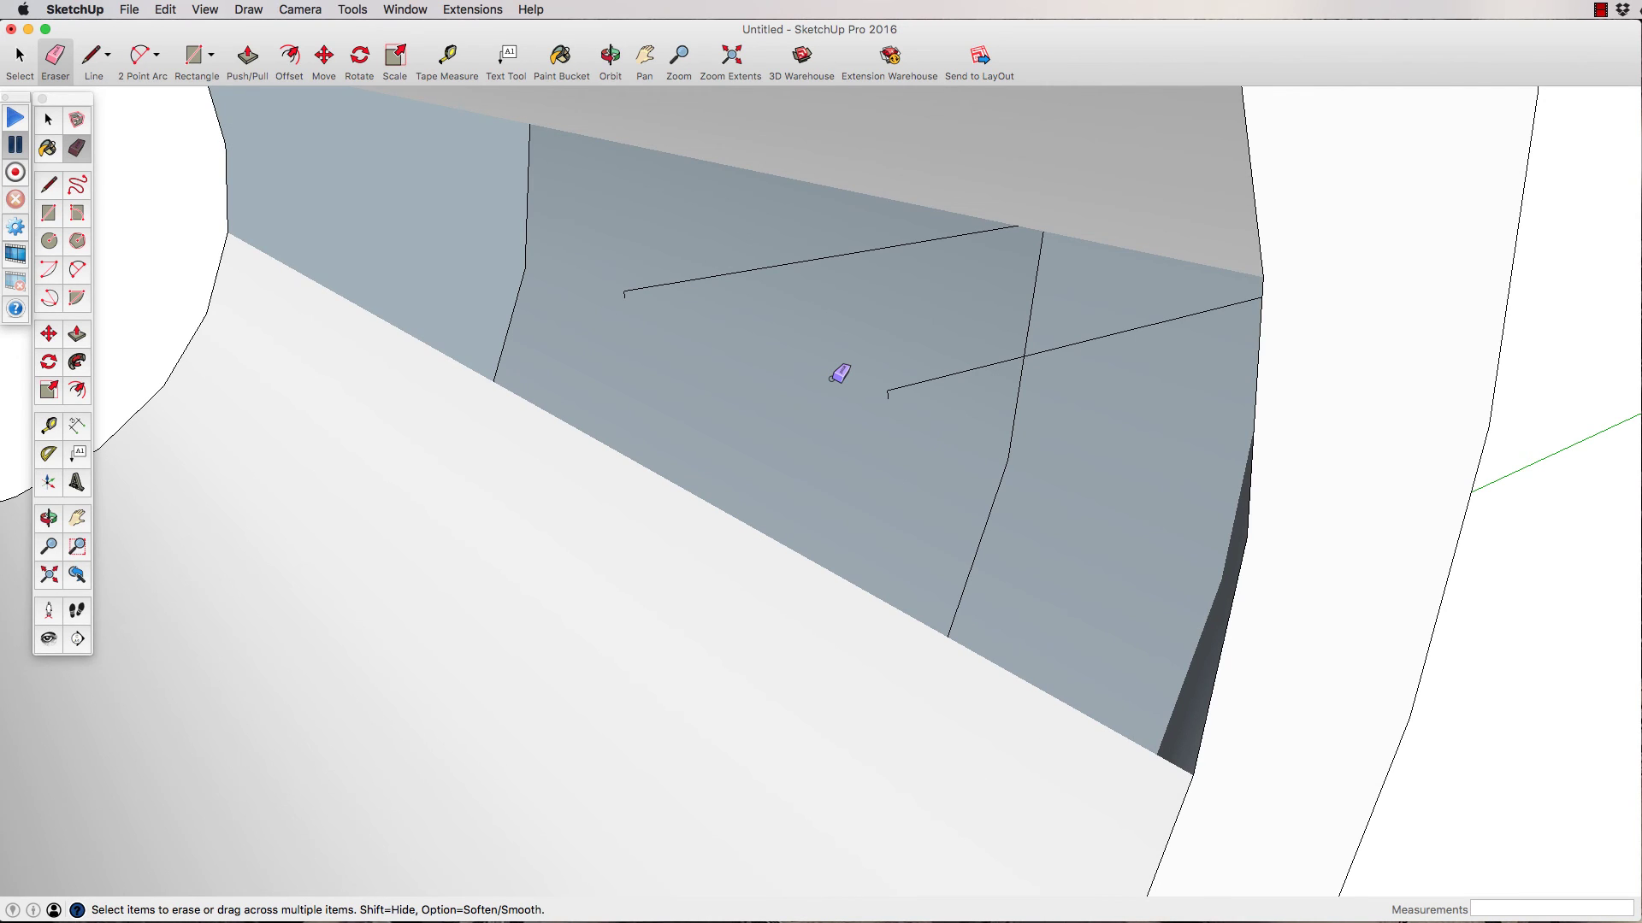
{"action": "key", "text": "super+z"}
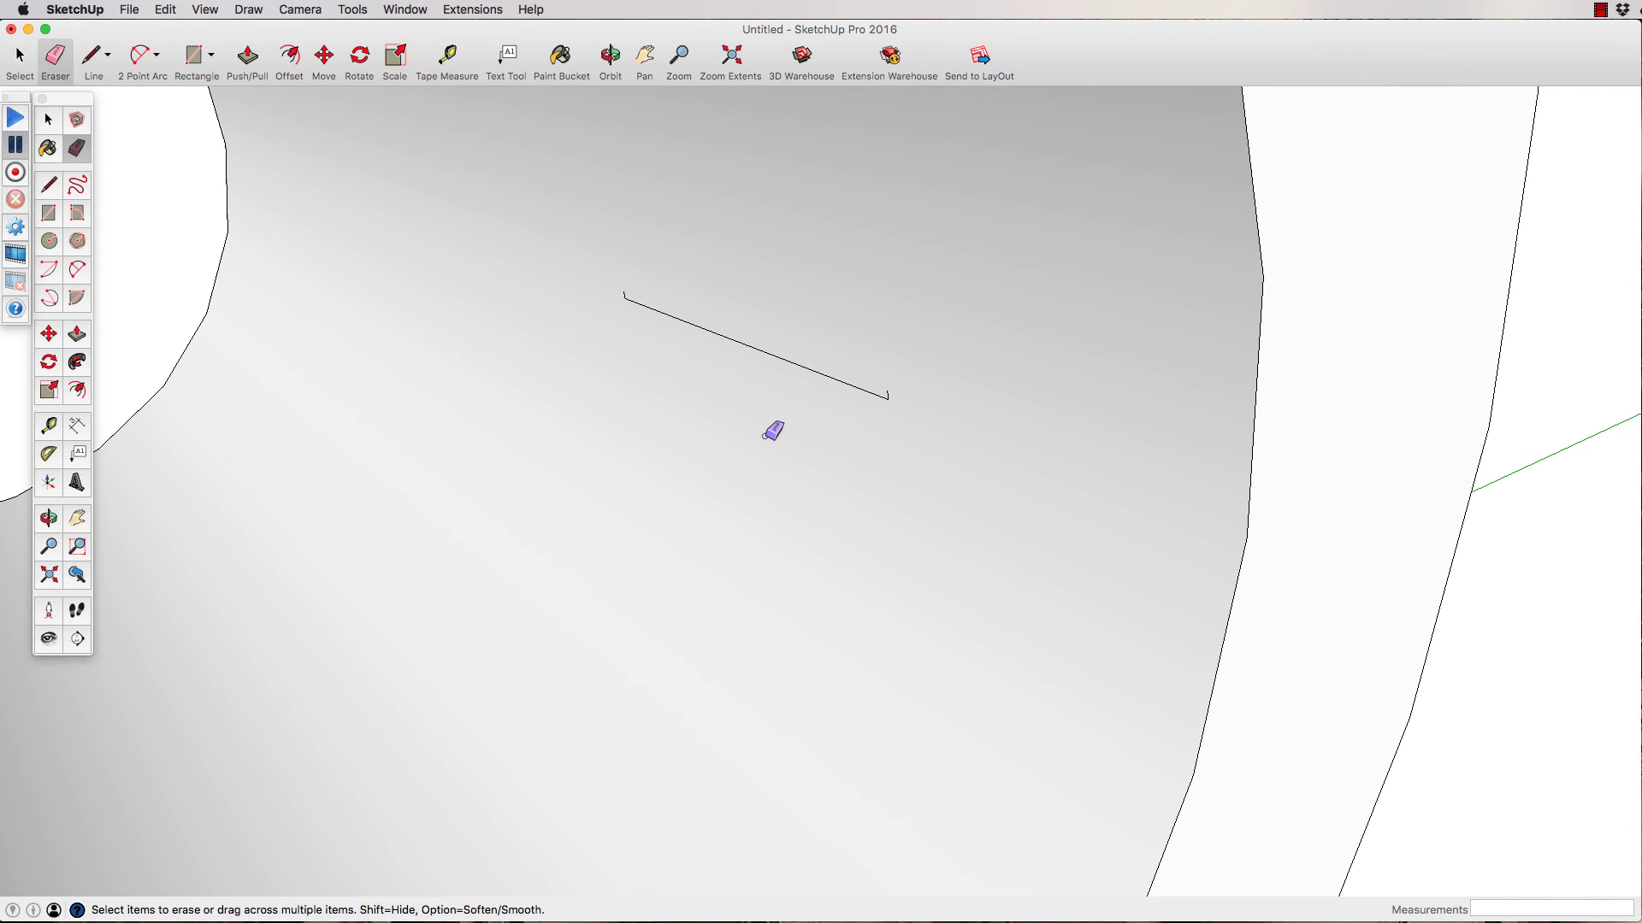
- Examine the whole bracket from the collar side and the back, checking the bore, cylinder and collar
{"action": "scroll", "coordinate": [773, 430], "scroll_direction": "down", "scroll_amount": 5}
{"action": "scroll", "coordinate": [773, 429], "scroll_direction": "down", "scroll_amount": 6}
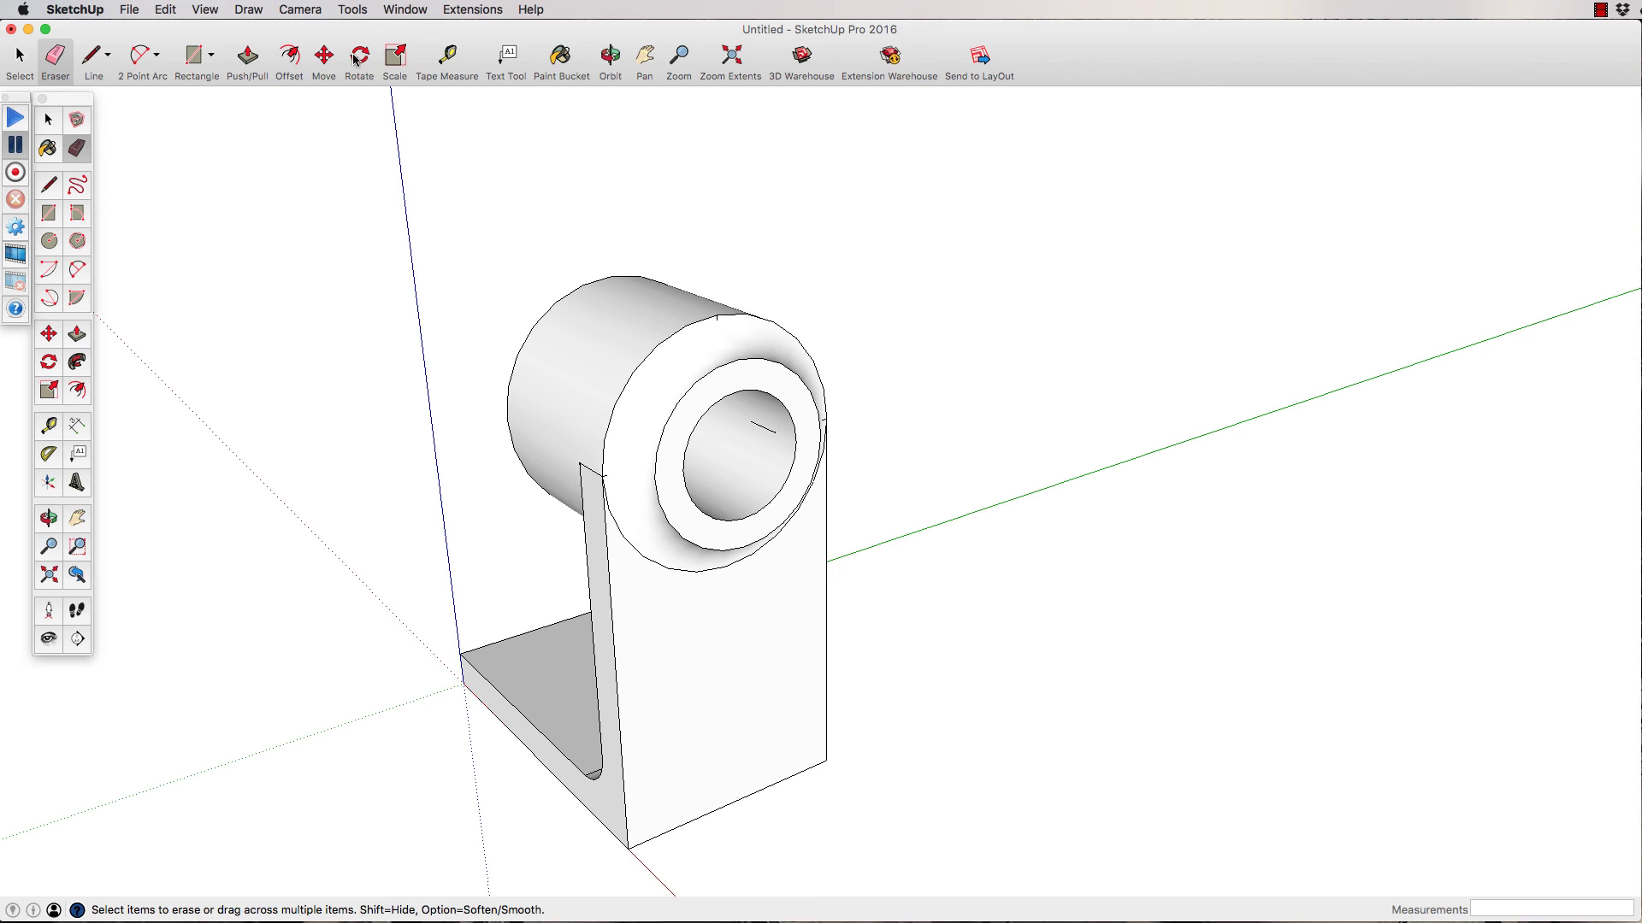
{"action": "left_click", "coordinate": [612, 59]}
{"action": "left_click_drag", "start_coordinate": [471, 290], "coordinate": [785, 525]}
{"action": "left_click_drag", "start_coordinate": [562, 571], "coordinate": [1008, 564]}
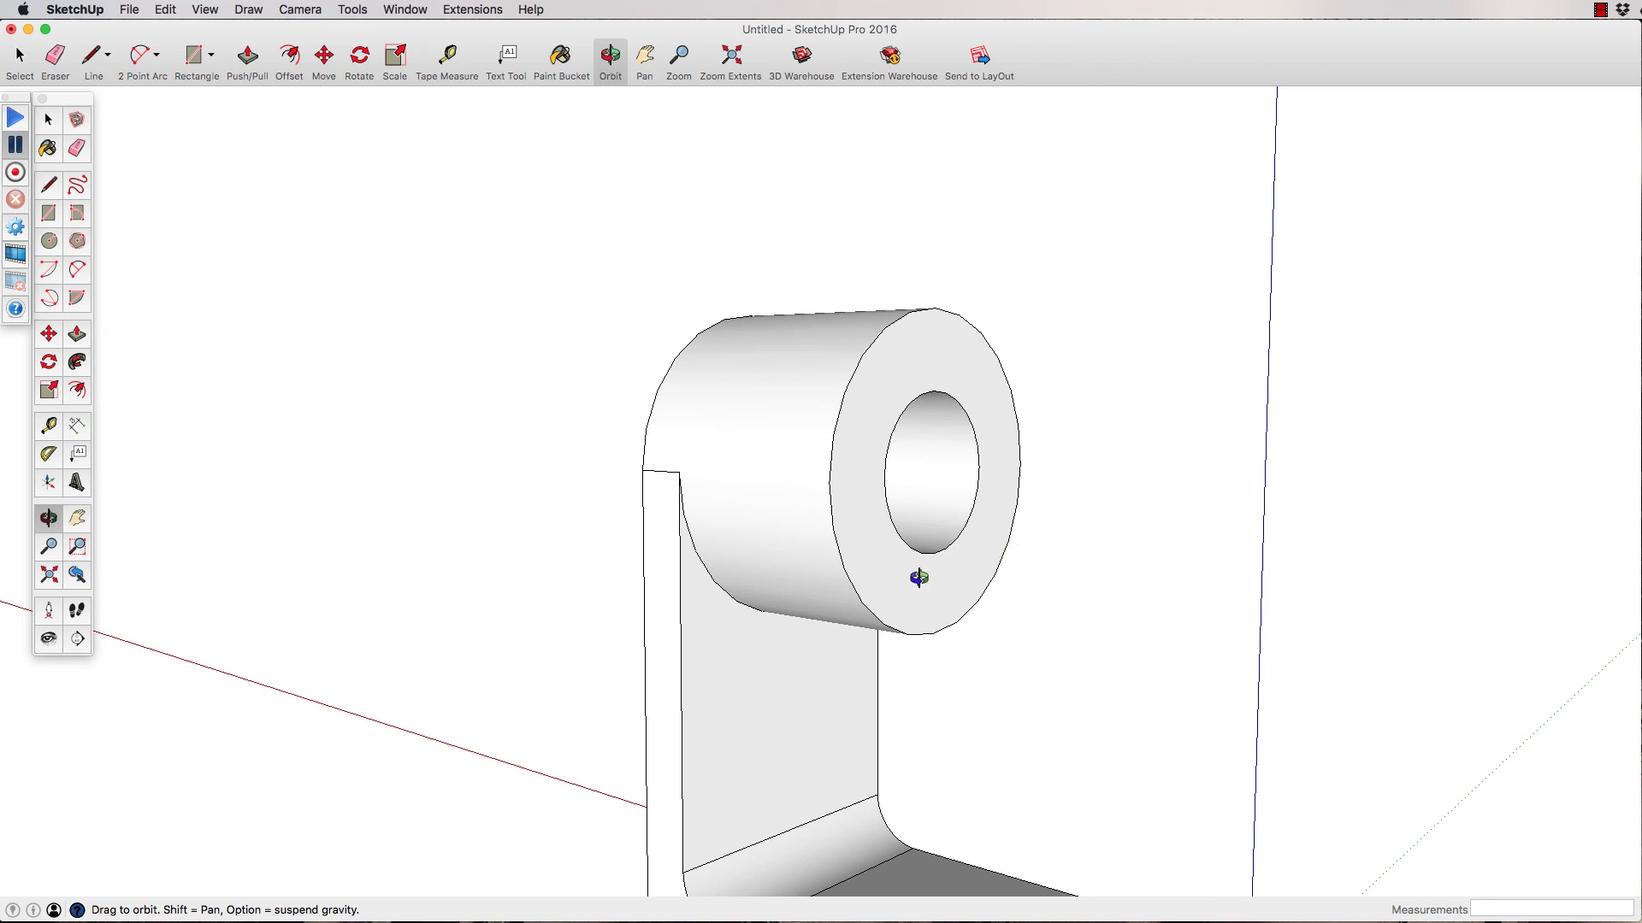
{"action": "left_click_drag", "start_coordinate": [916, 576], "coordinate": [1163, 550]}
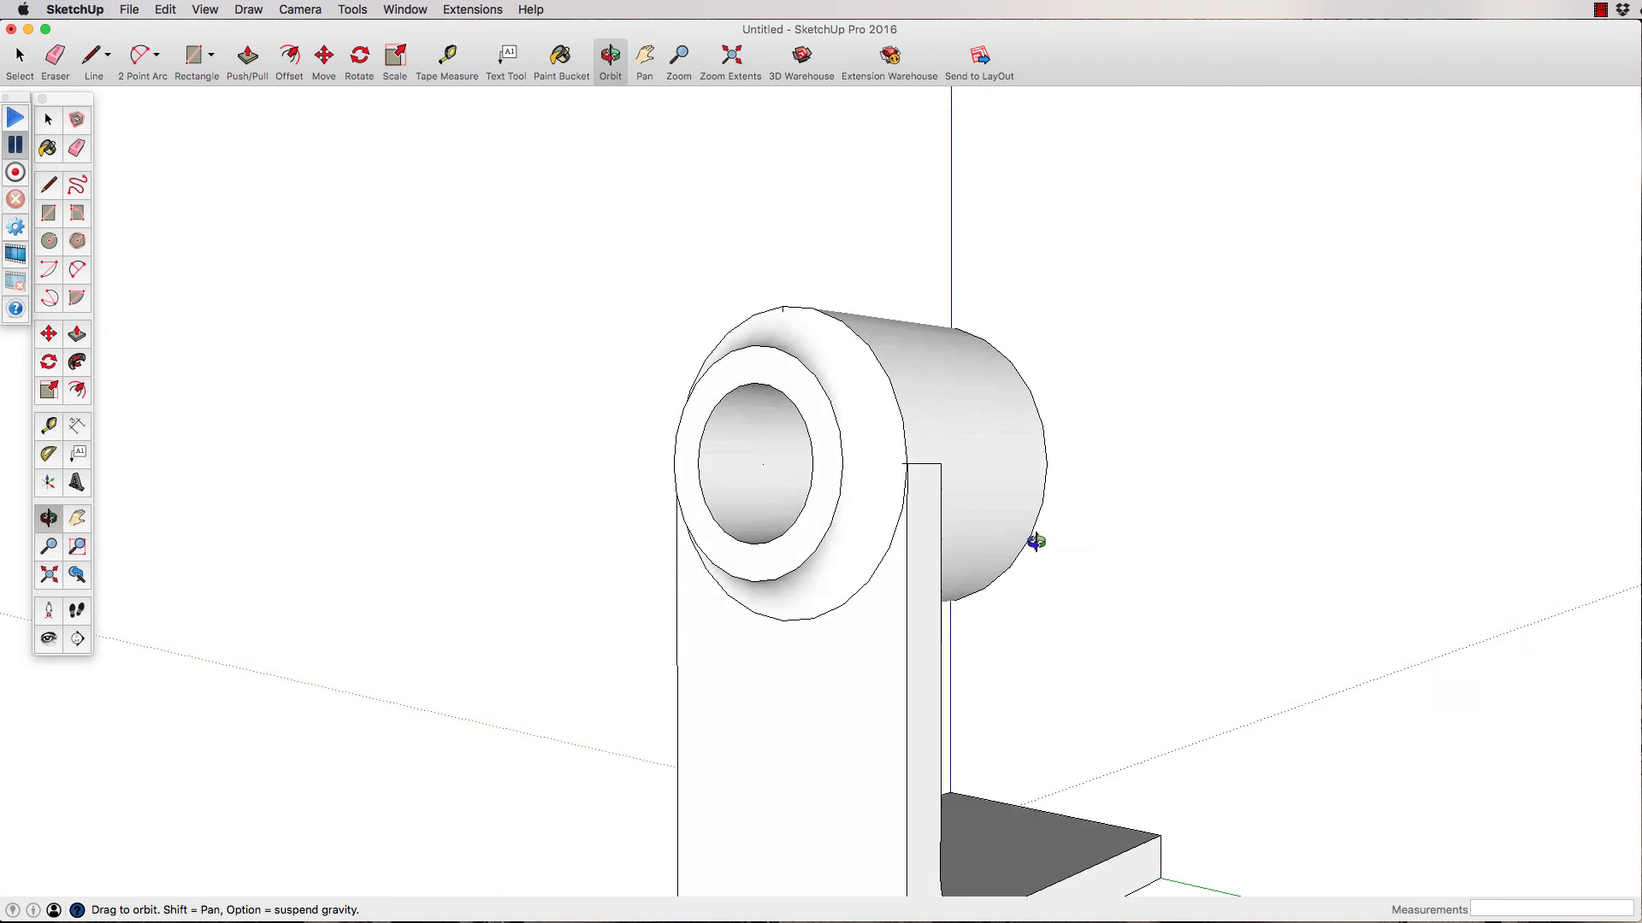